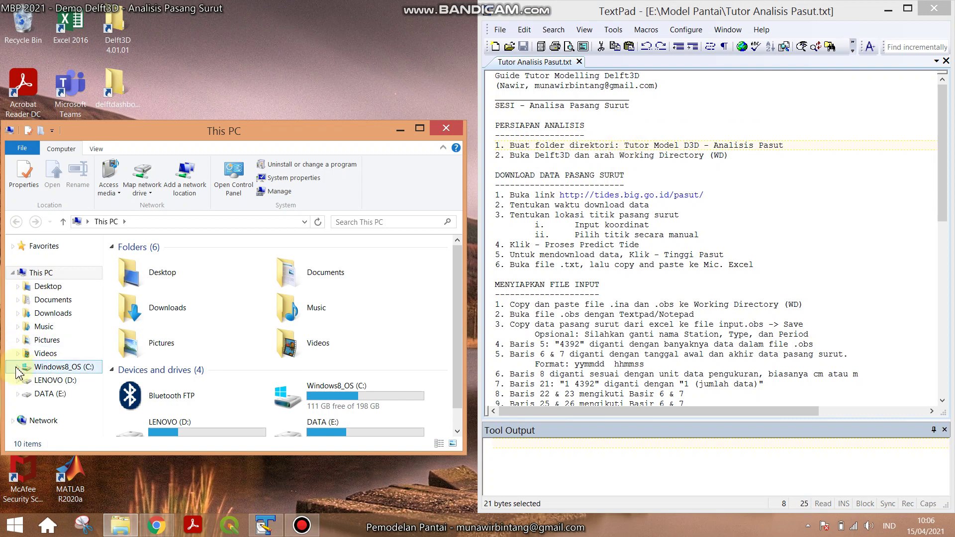
Step: Create a folder named "Analisis Pasut" inside the Tutor Model D3D folder in Documents
left_click(70, 300)
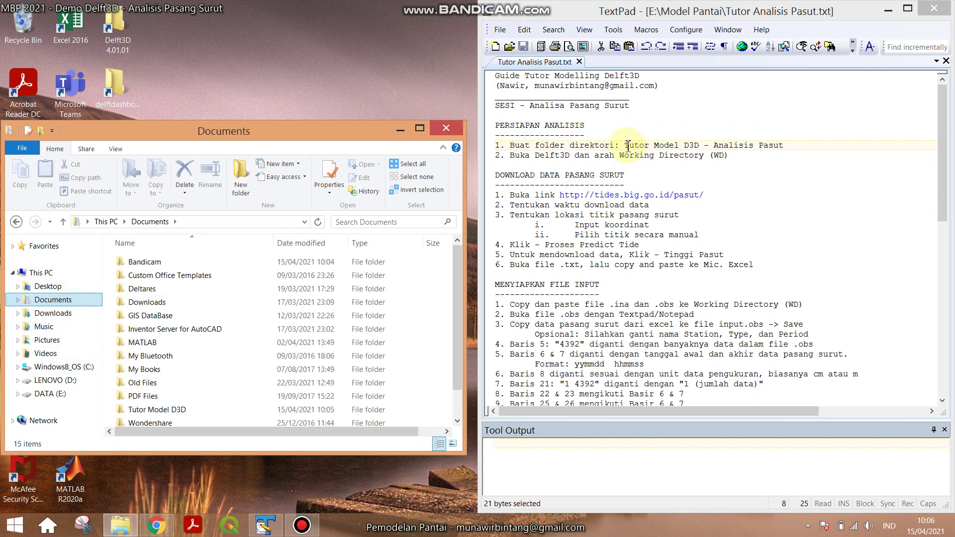
double_click(156, 409)
left_click(729, 147)
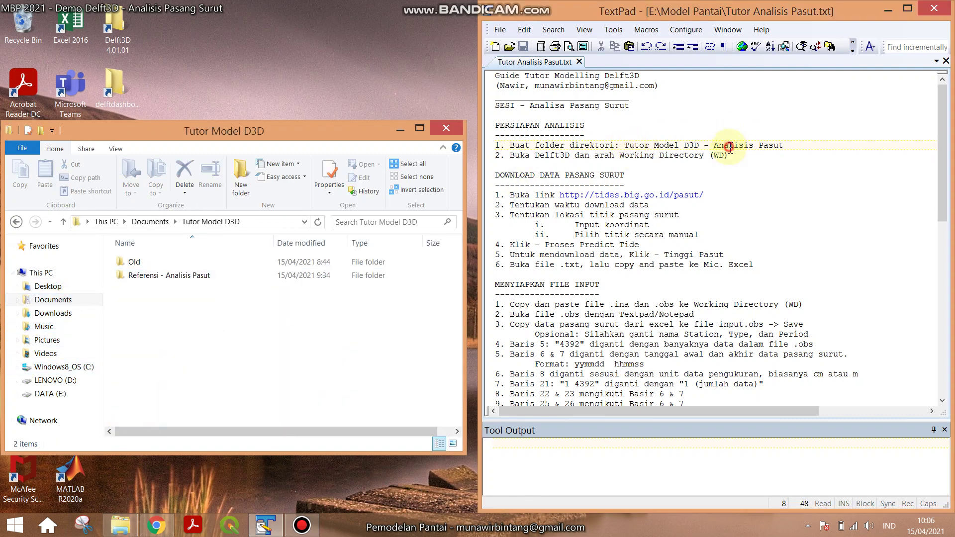
double_click(728, 146)
left_click(155, 320)
right_click(156, 321)
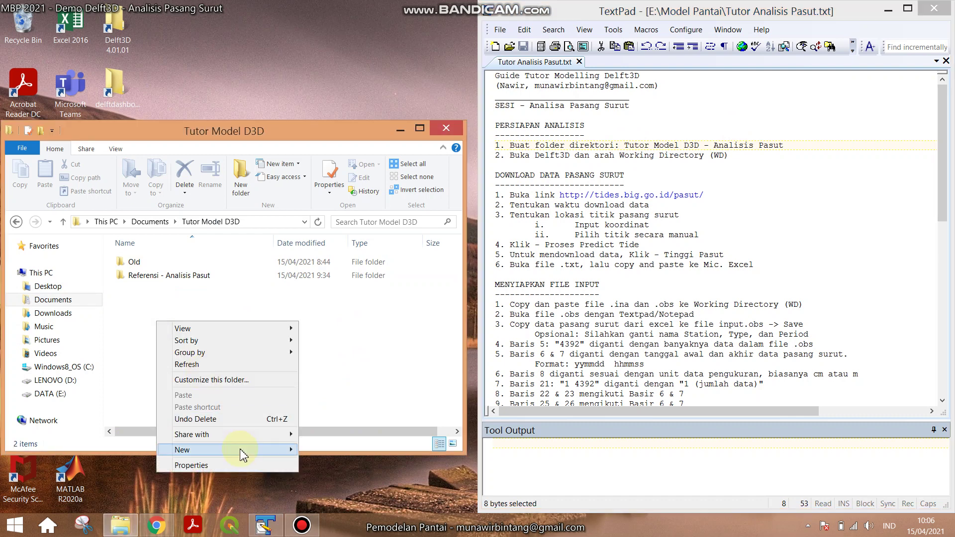
mouse_move(247, 453)
left_click(324, 307)
type("Ana")
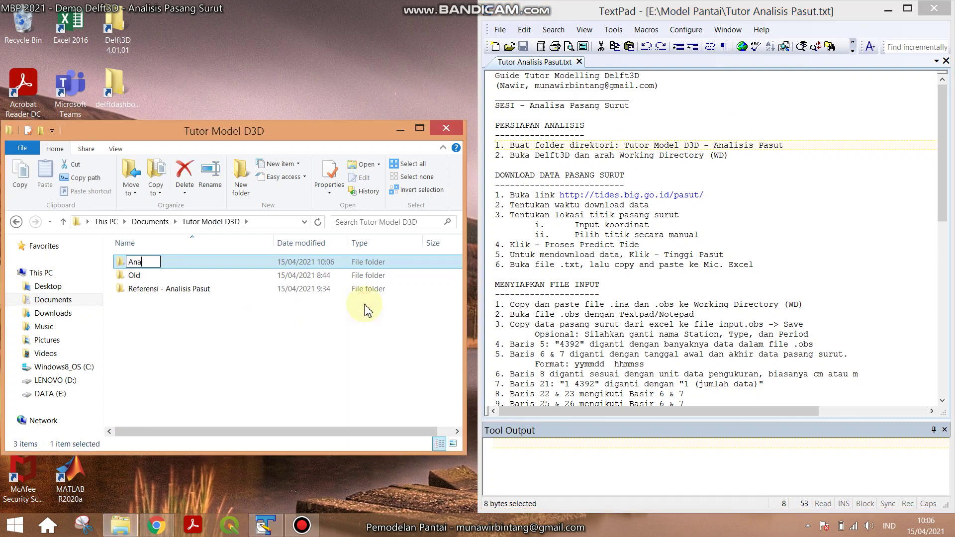
type("lisis Pasut")
key("Return")
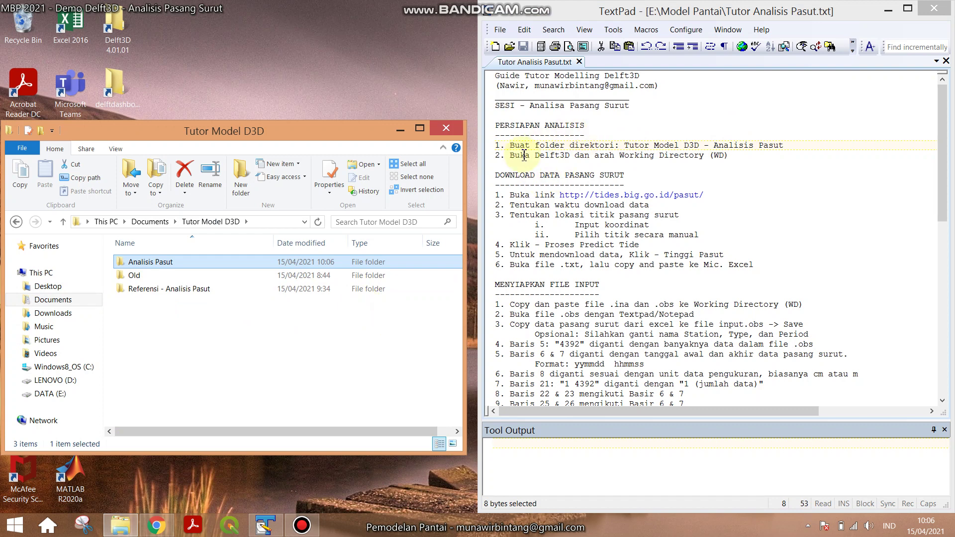
Step: Launch Delft3D by running d3d_menu.bat from the win32 folder of Delft3D 4.01.01, and minimize the folder windows
left_click(638, 153)
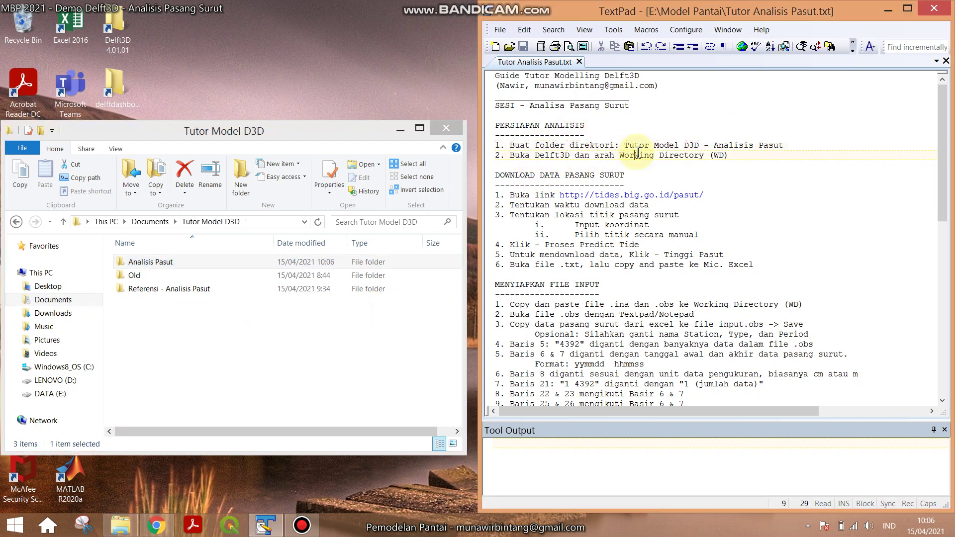
double_click(638, 154)
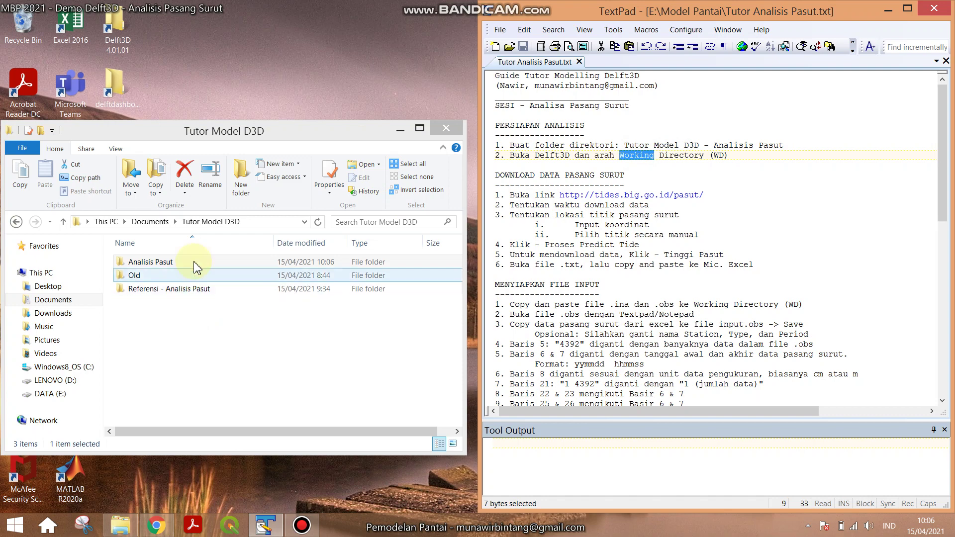
left_click(401, 129)
double_click(115, 25)
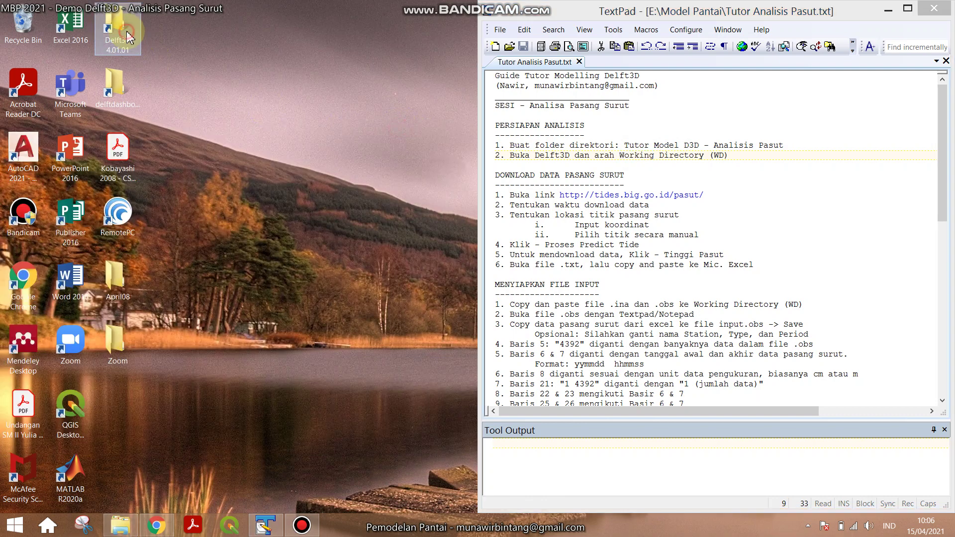
scroll(204, 378, "down", 1)
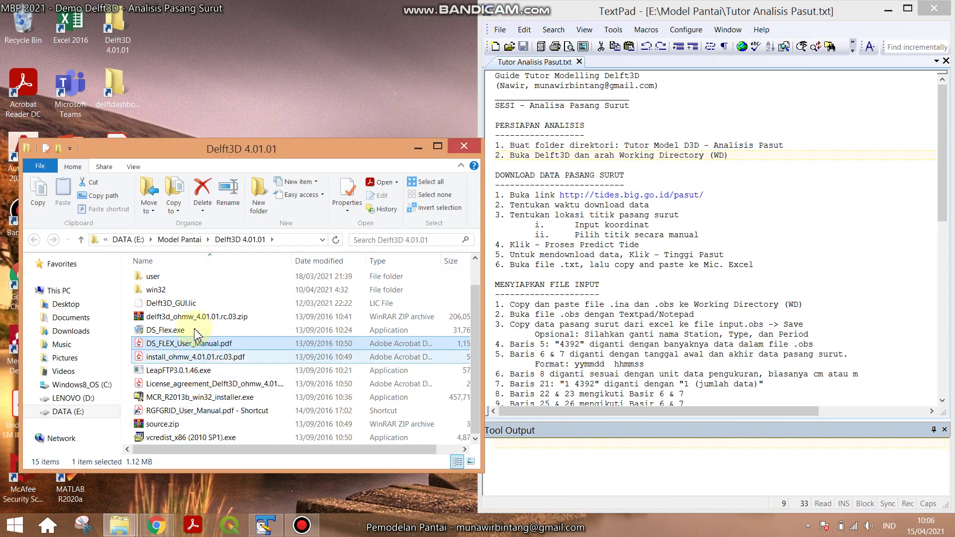
double_click(198, 291)
scroll(198, 332, "down", 4)
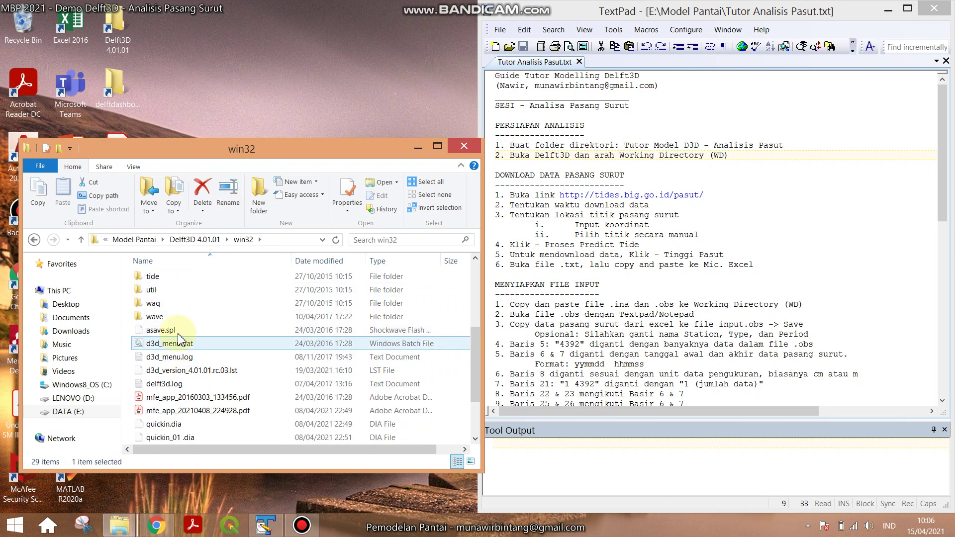
double_click(169, 343)
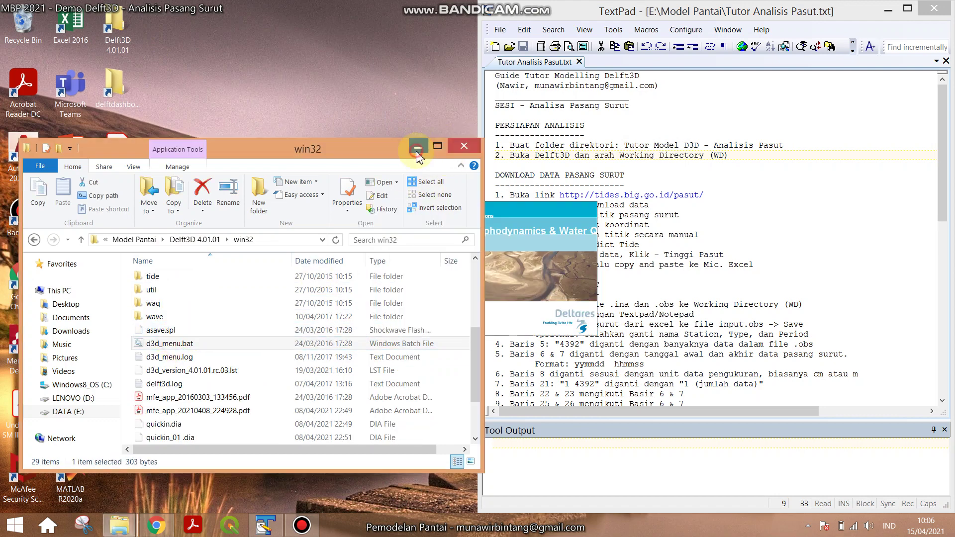
left_click(417, 147)
Step: Bring the Delft3D menu window to the front, over the text guide
key("alt+Tab")
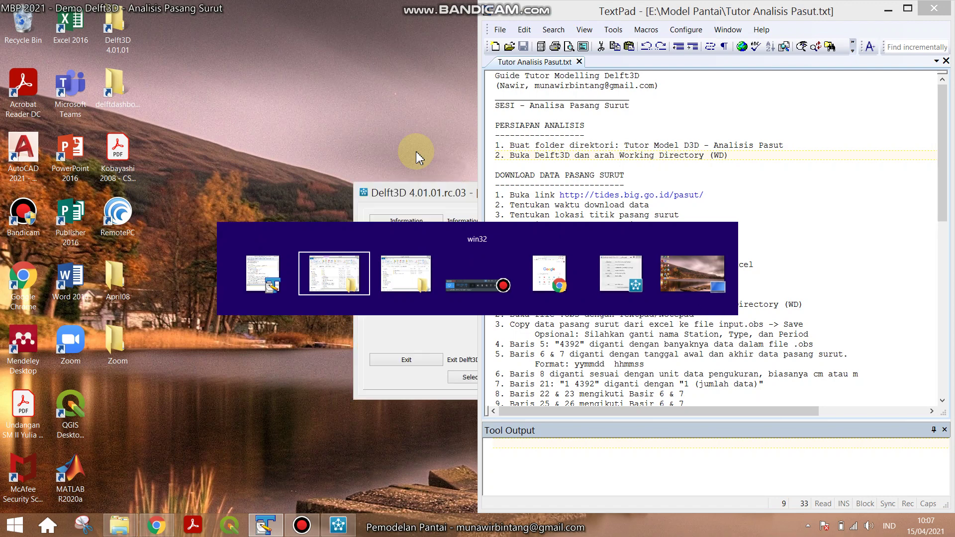
key("alt+Tab")
key("Escape")
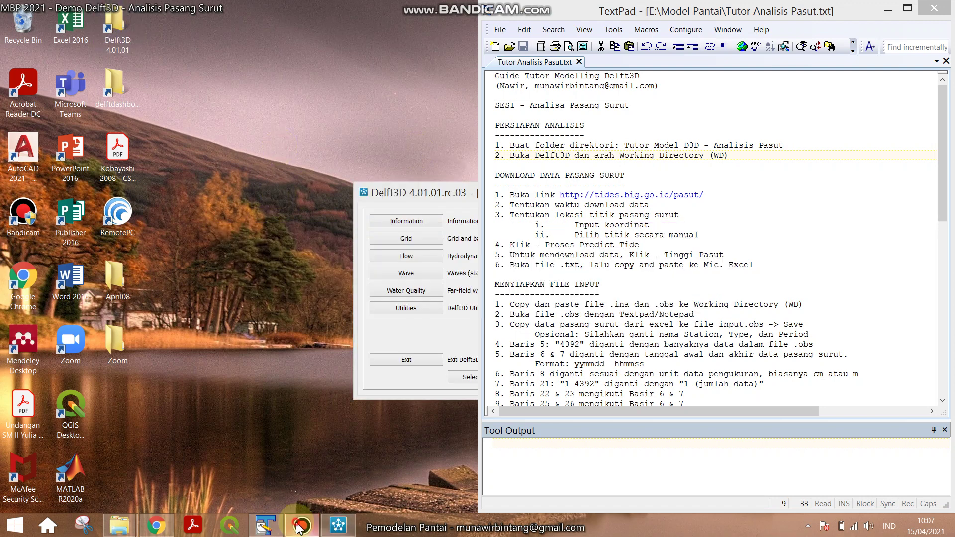
left_click(299, 527)
left_click(300, 527)
left_click(433, 193)
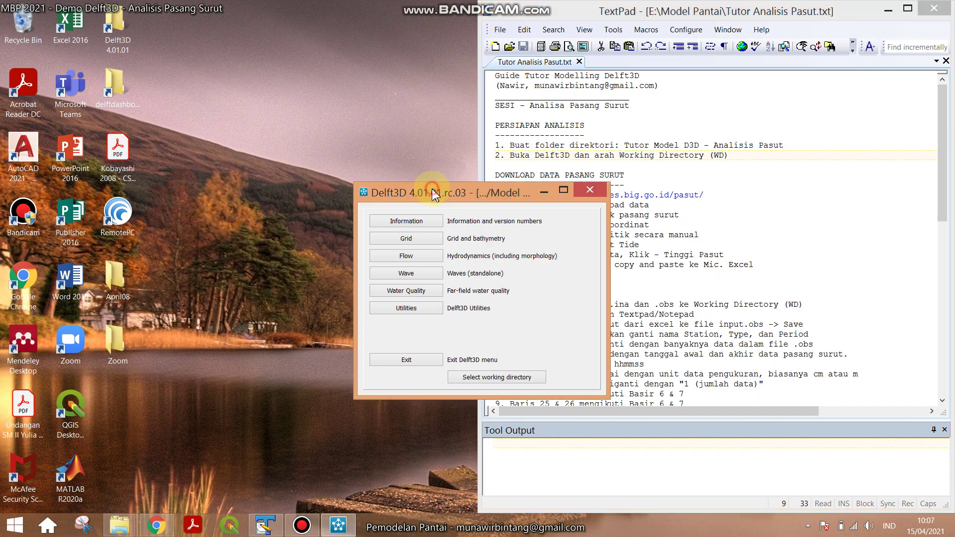
Step: Set the Delft3D working directory to Documents > Tutor Model D3D > Analisis Pasut
left_click(496, 378)
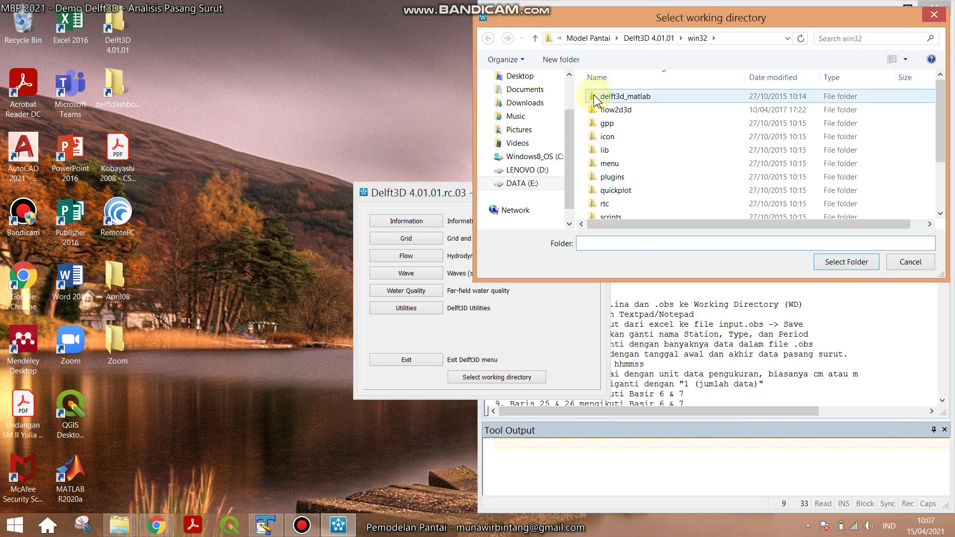
left_click(525, 134)
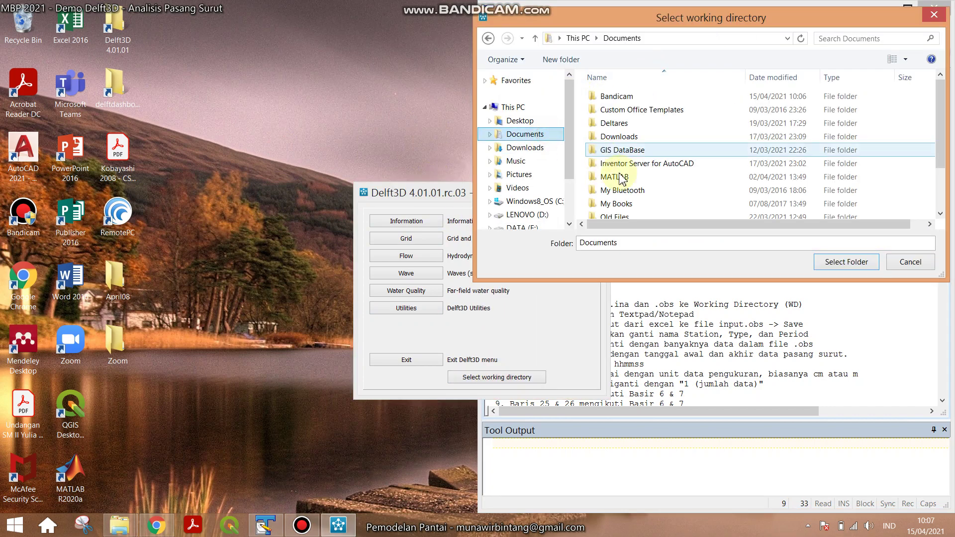
left_click(617, 174)
scroll(622, 184, "down", 2)
double_click(625, 189)
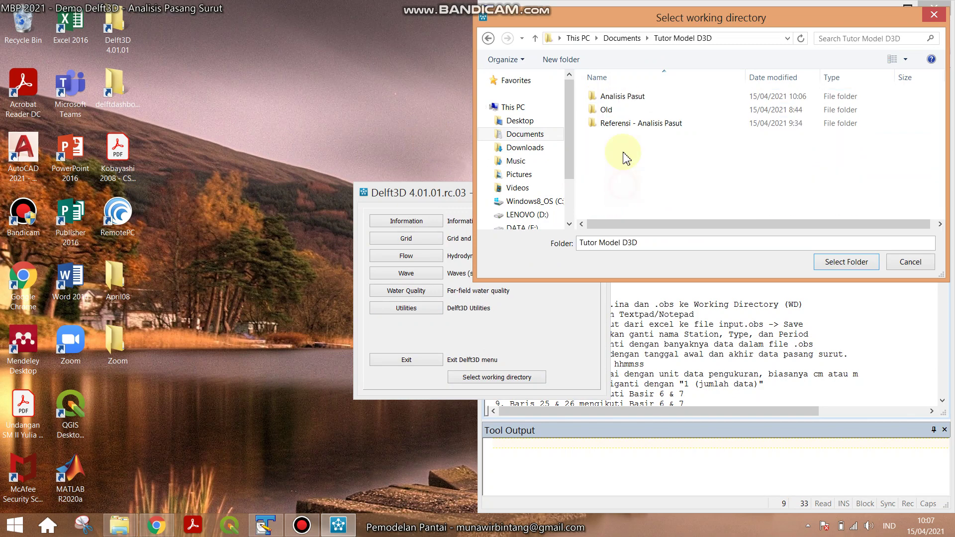
left_click(627, 97)
double_click(666, 100)
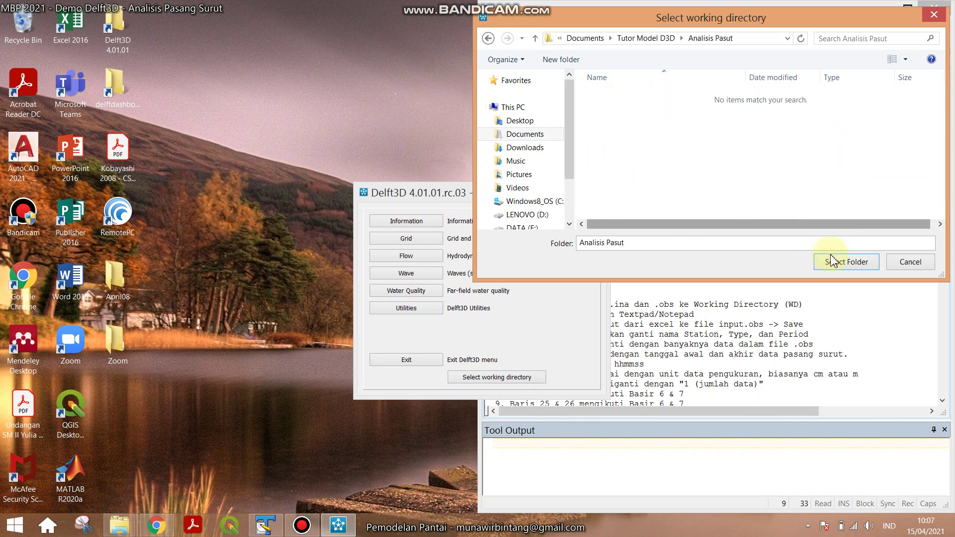
left_click(841, 262)
left_click(685, 155)
scroll(532, 134, "down", 2)
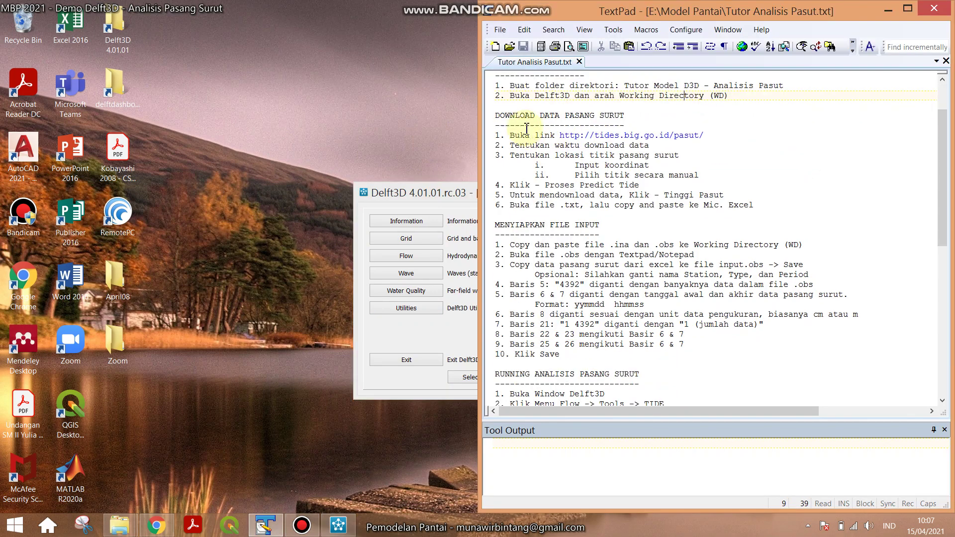
left_click_drag(496, 116, 622, 120)
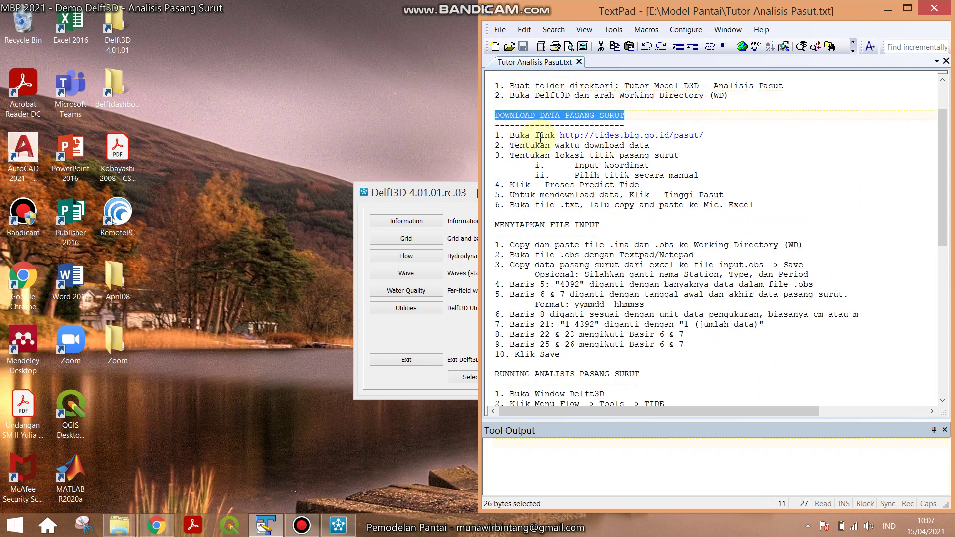
left_click_drag(561, 135, 701, 140)
key("ctrl+c")
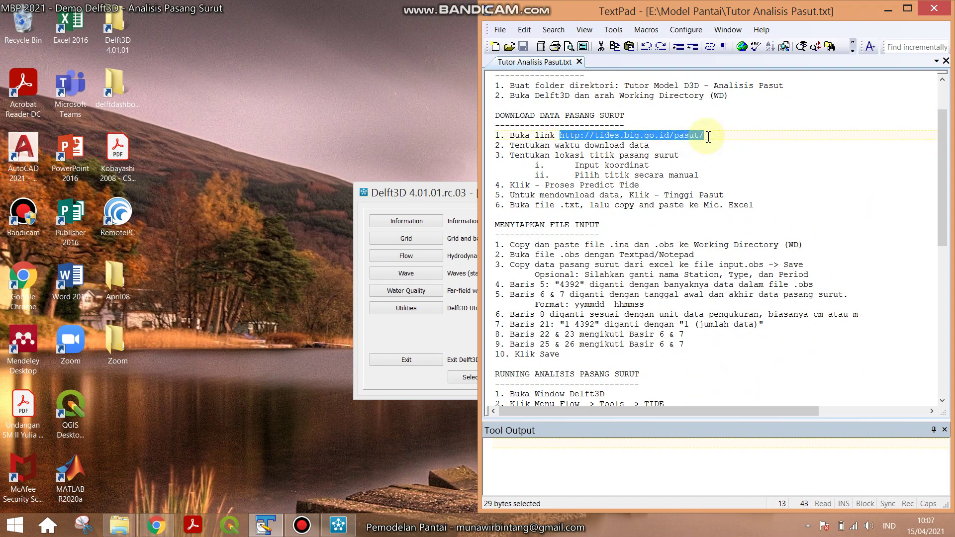
left_click(156, 525)
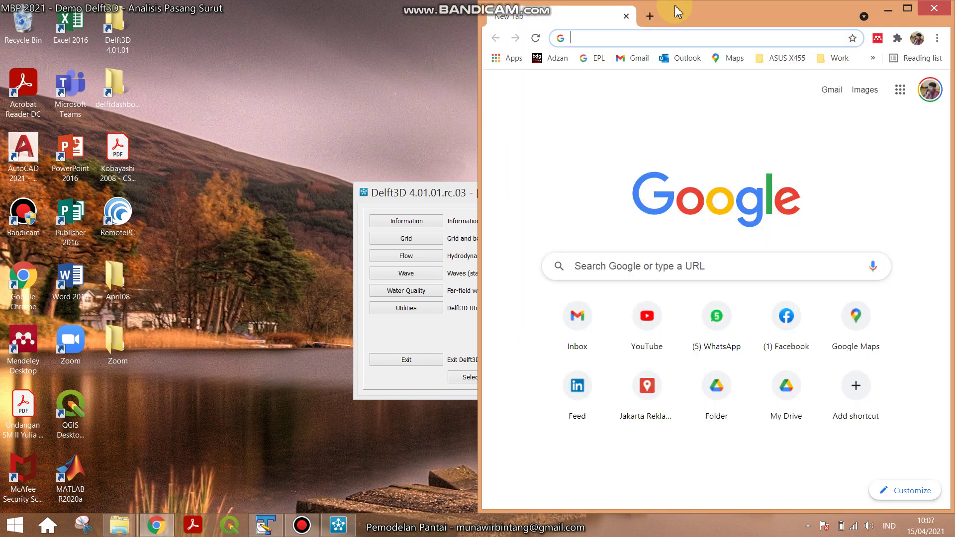
key("ctrl+v")
key("Return")
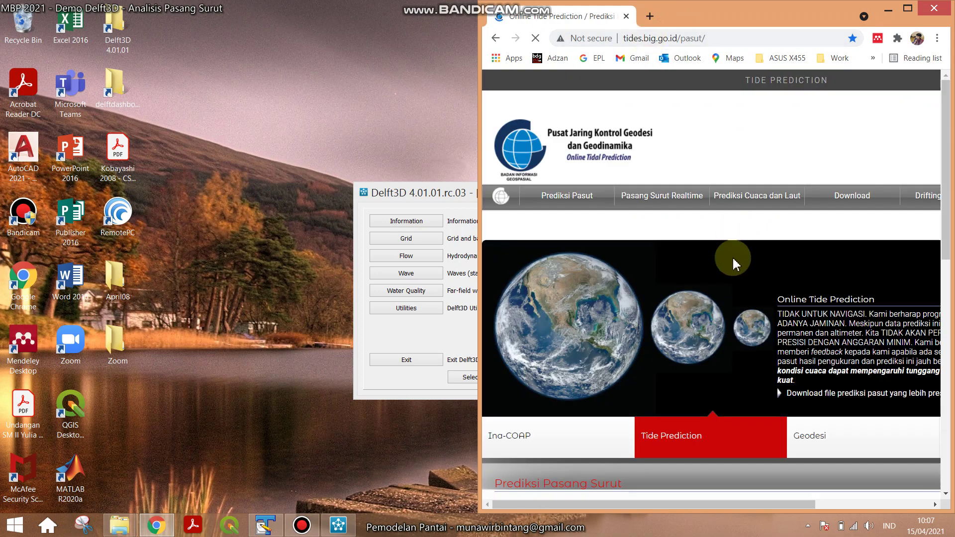
key("super+Left")
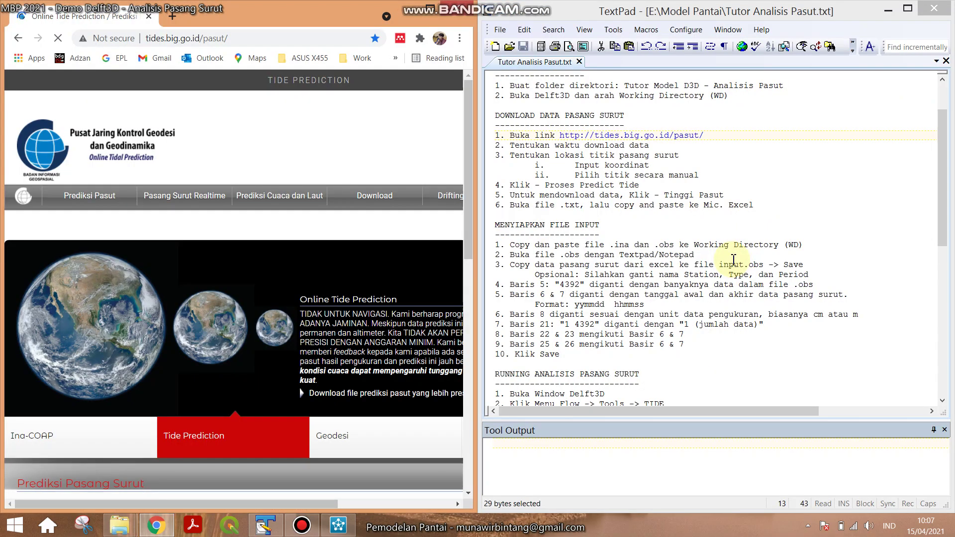
Step: Dismiss the translation offer and set the tide prediction period from 03/01/2021 to 03/31/2021
left_click(651, 164)
scroll(651, 164, "down", 1)
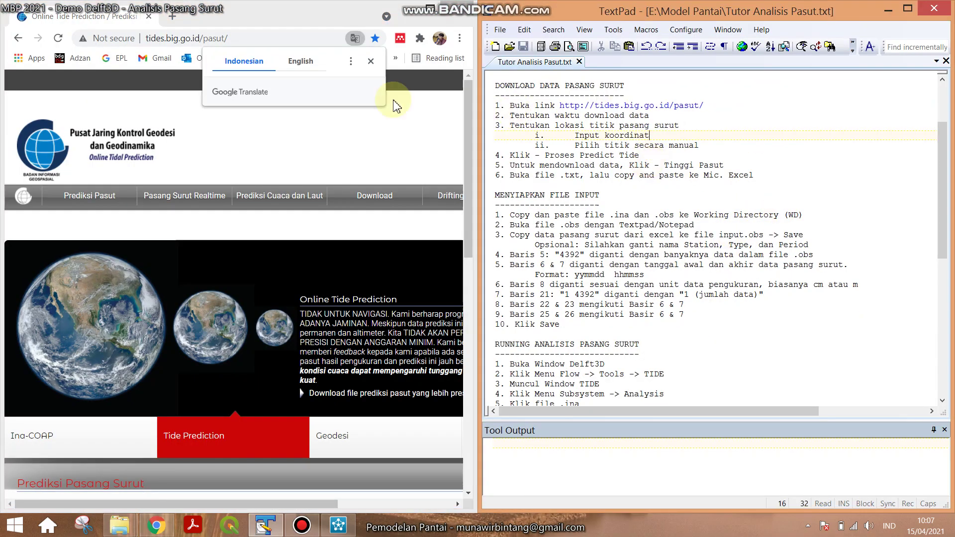
left_click(370, 61)
scroll(429, 158, "down", 5)
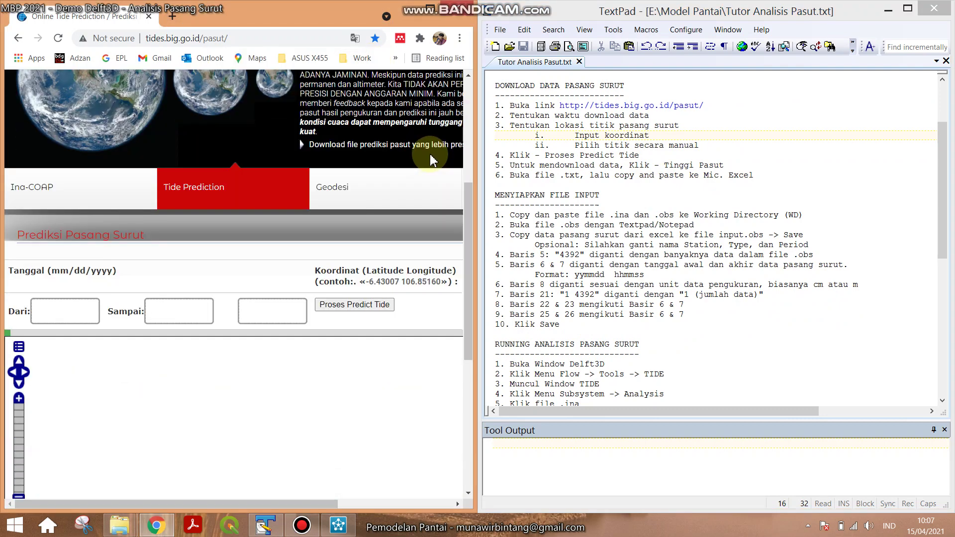
left_click(71, 249)
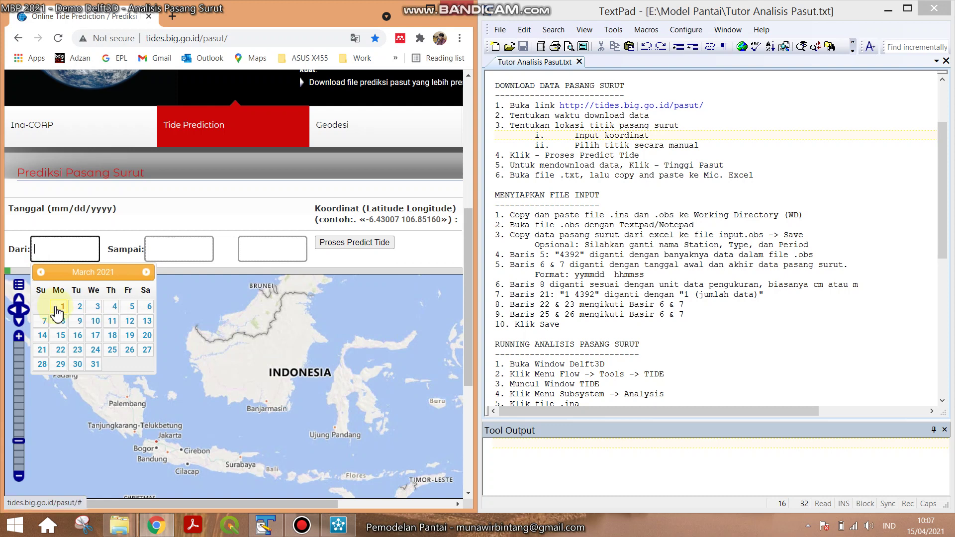
left_click(59, 307)
left_click(178, 248)
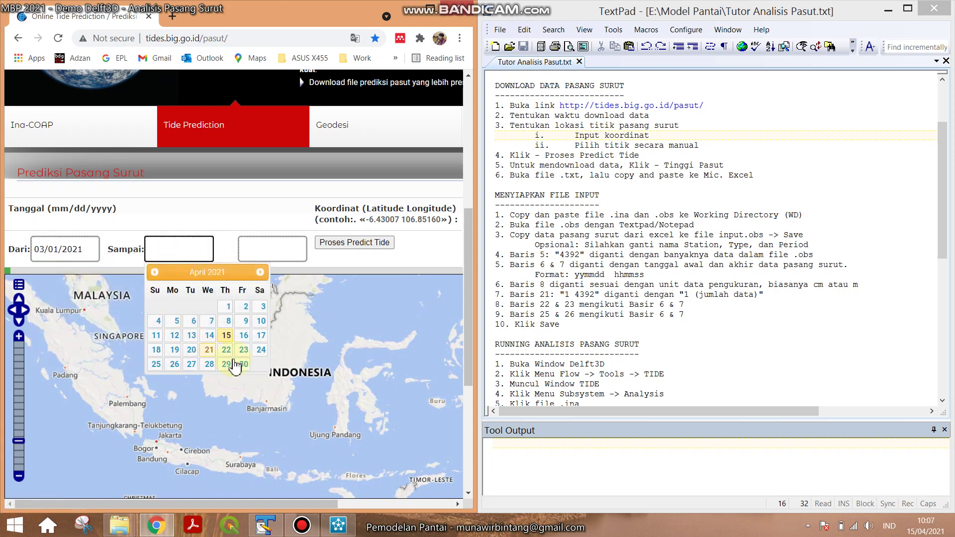
left_click(155, 272)
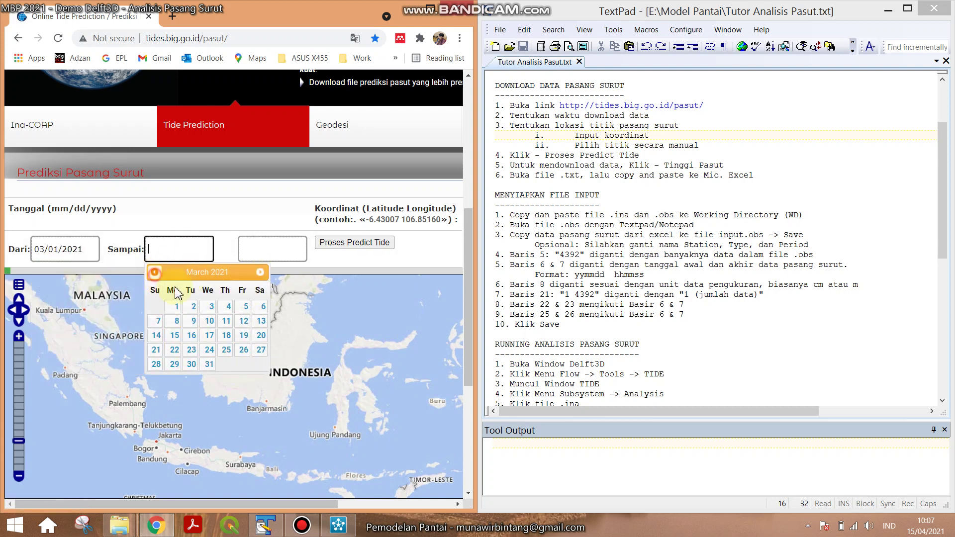
left_click(210, 364)
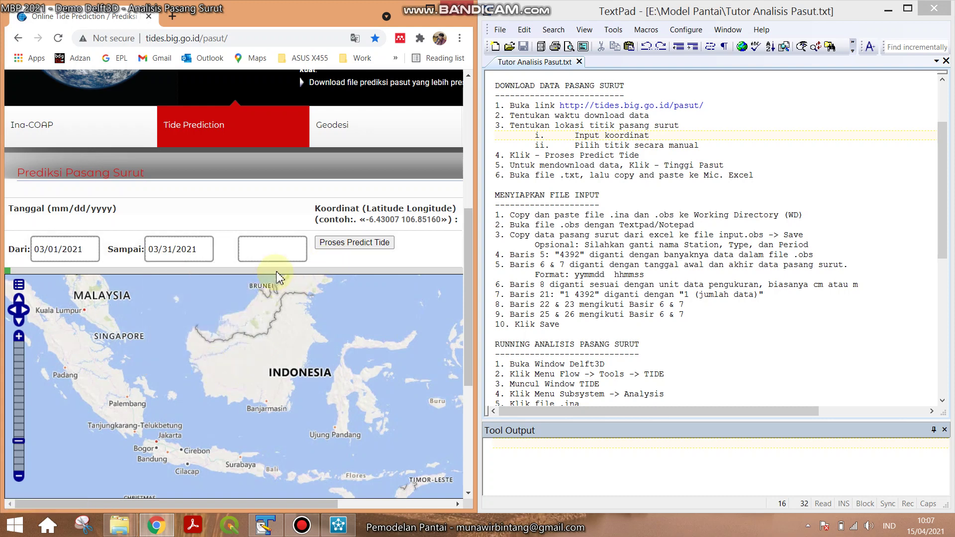
Step: Review the guide's instructions for choosing the tide point, by entering coordinates or by picking it manually
left_click(627, 215)
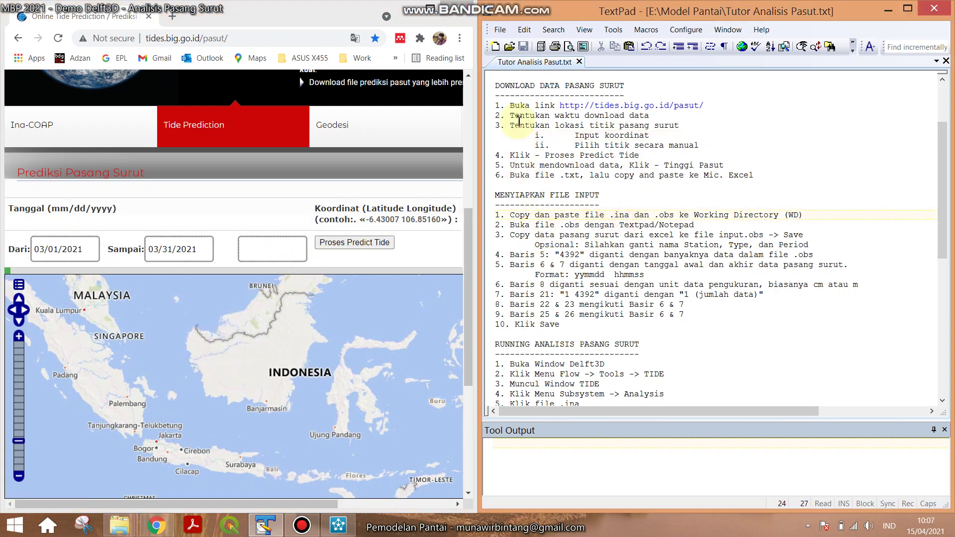
left_click_drag(506, 124, 683, 125)
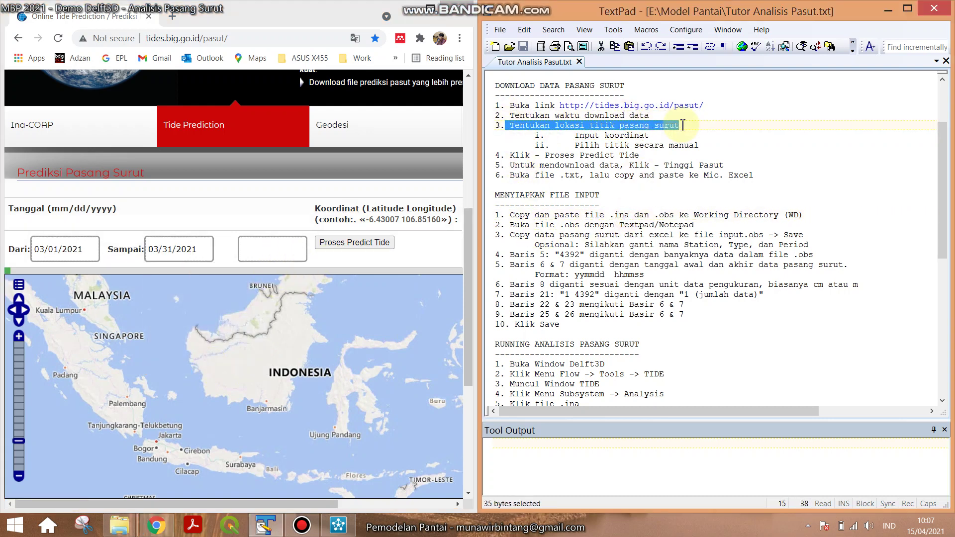
left_click_drag(574, 136, 654, 135)
left_click(653, 135)
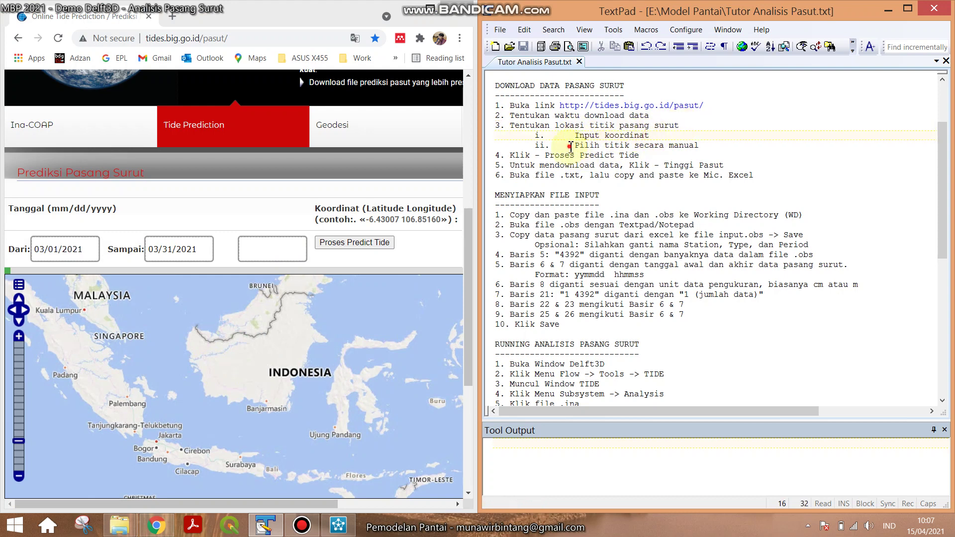
left_click_drag(573, 145, 708, 149)
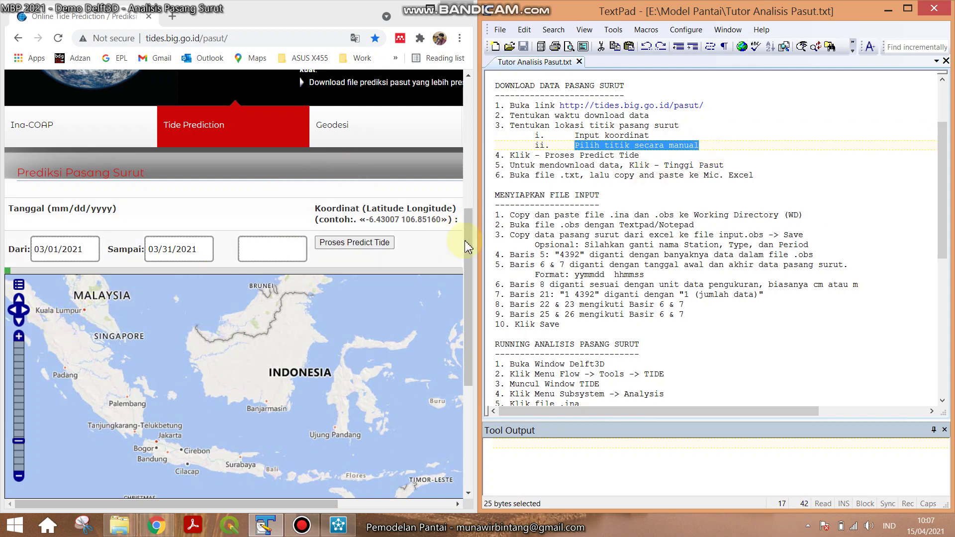
Step: Pick the tide point manually on the map in the Java Sea just north of Jakarta, at about -6.00950 106.85060
left_click_drag(465, 238, 457, 280)
left_click(14, 257)
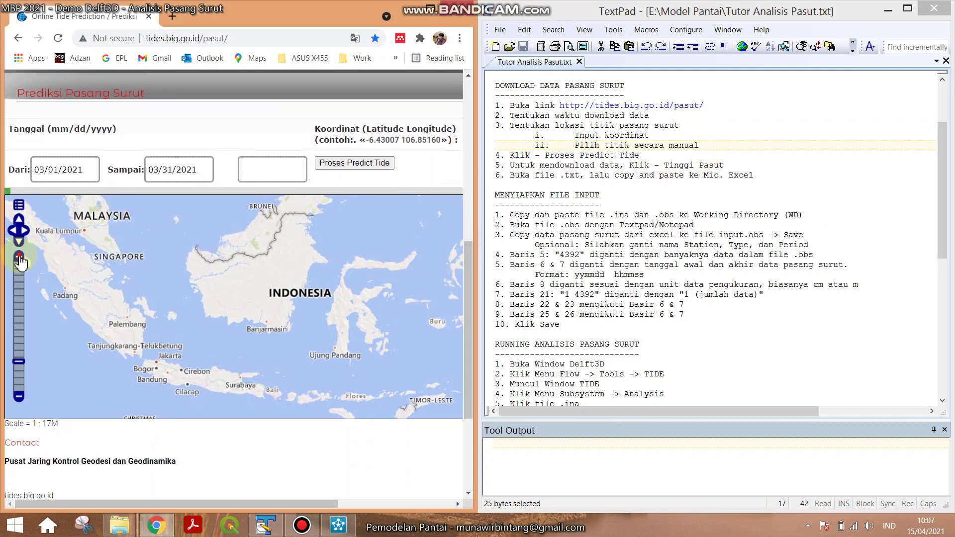
left_click(19, 242)
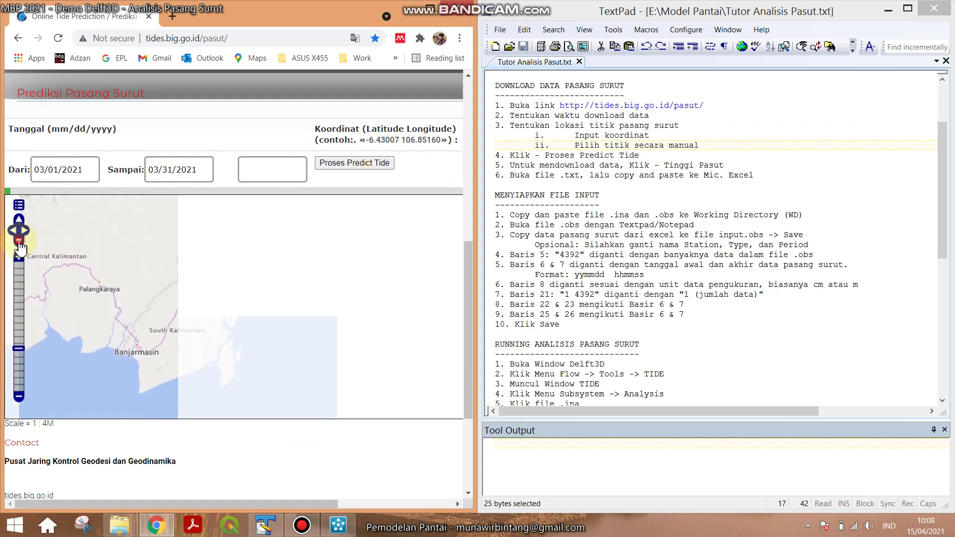
left_click_drag(144, 413, 416, 341)
left_click_drag(249, 345, 361, 320)
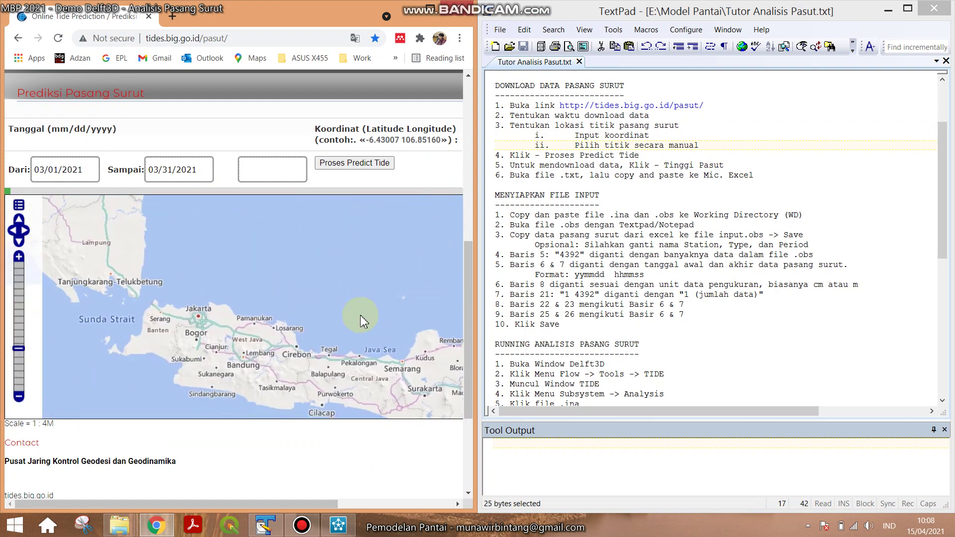
left_click_drag(199, 315, 233, 338)
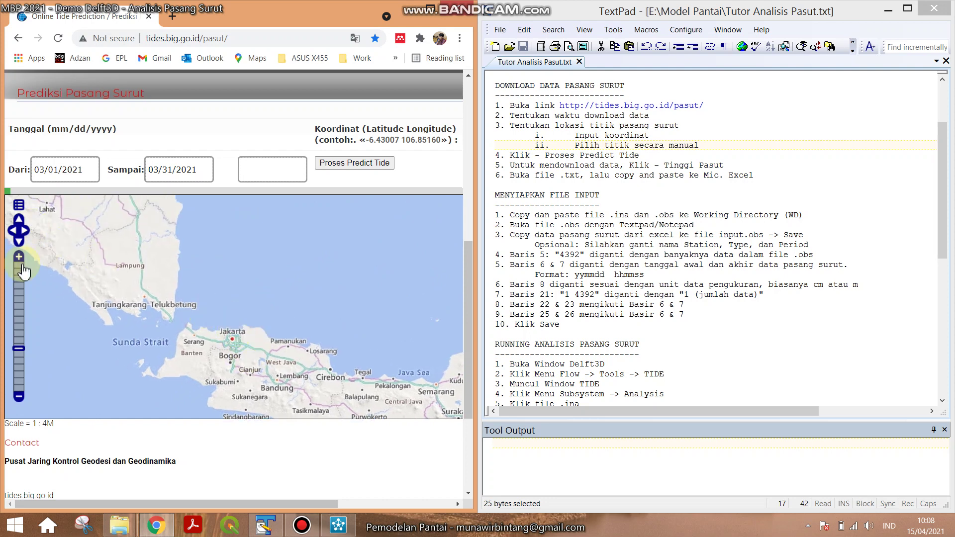
left_click(19, 256)
left_click(19, 256)
left_click(18, 256)
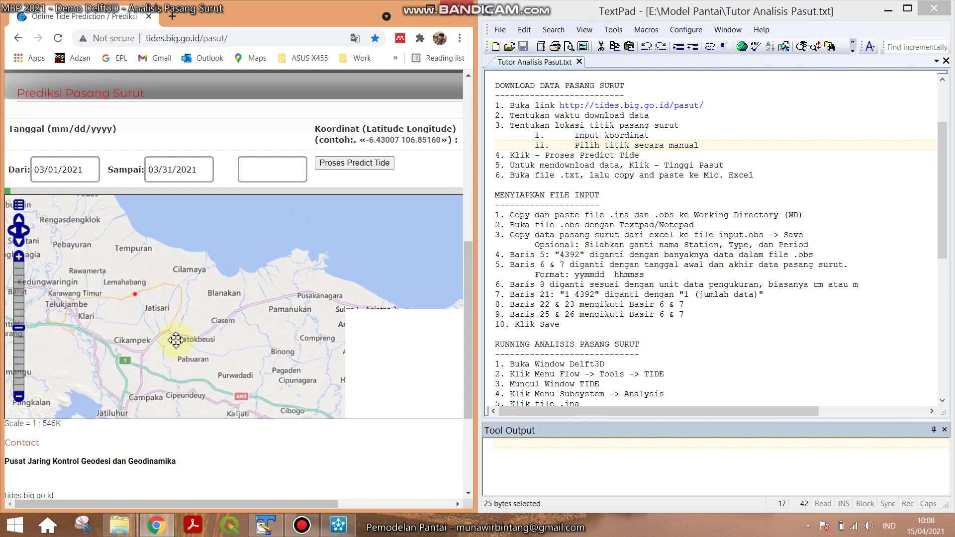
left_click_drag(176, 340, 278, 403)
left_click_drag(142, 320, 383, 309)
left_click_drag(326, 307, 258, 304)
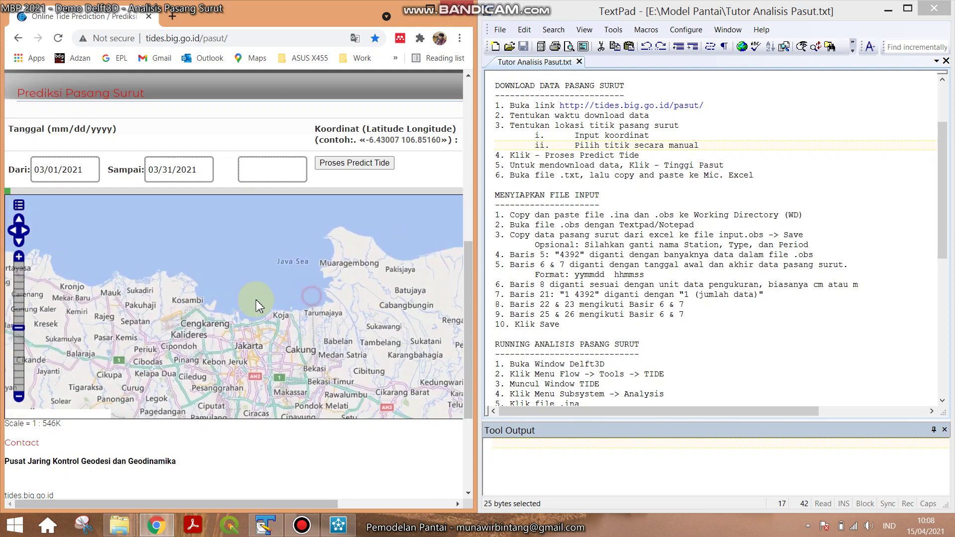
left_click(18, 256)
left_click(302, 525)
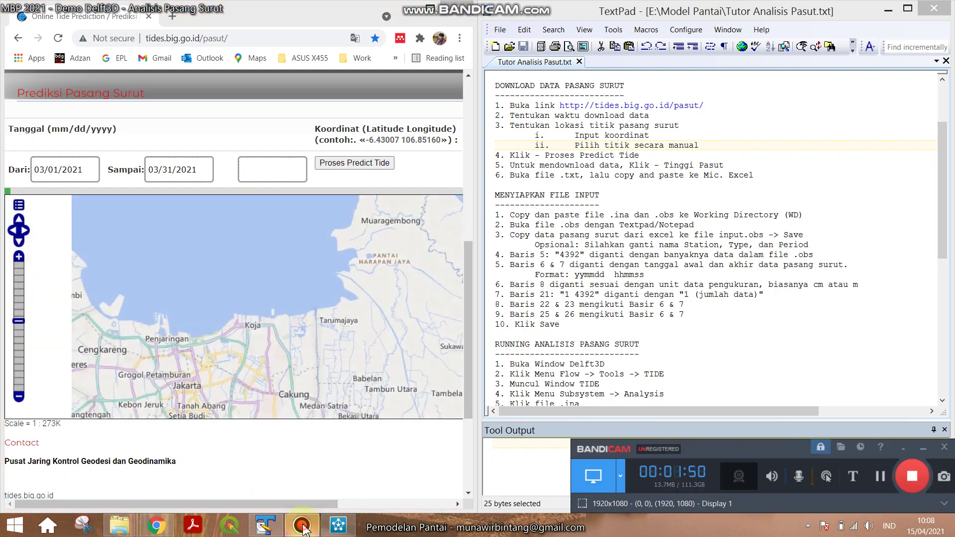
left_click(302, 526)
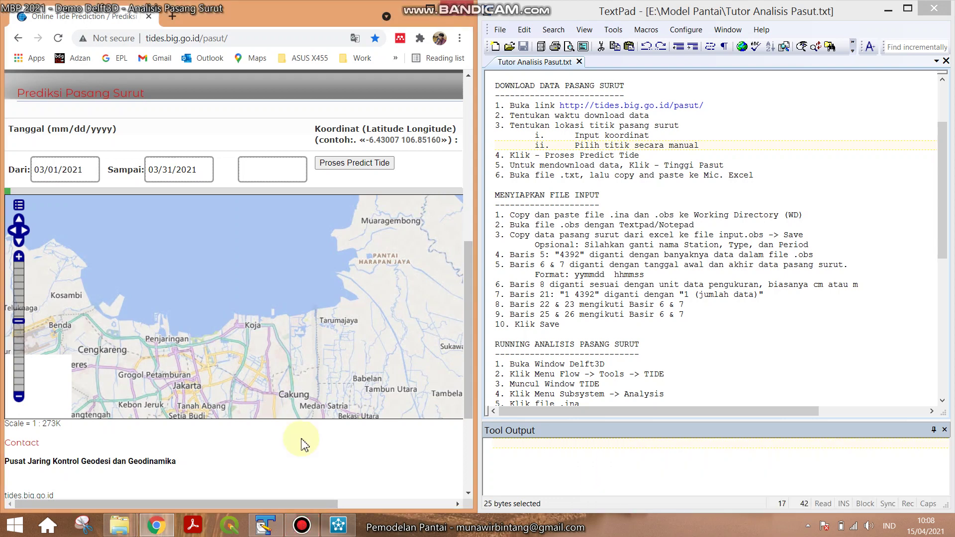
left_click(208, 235)
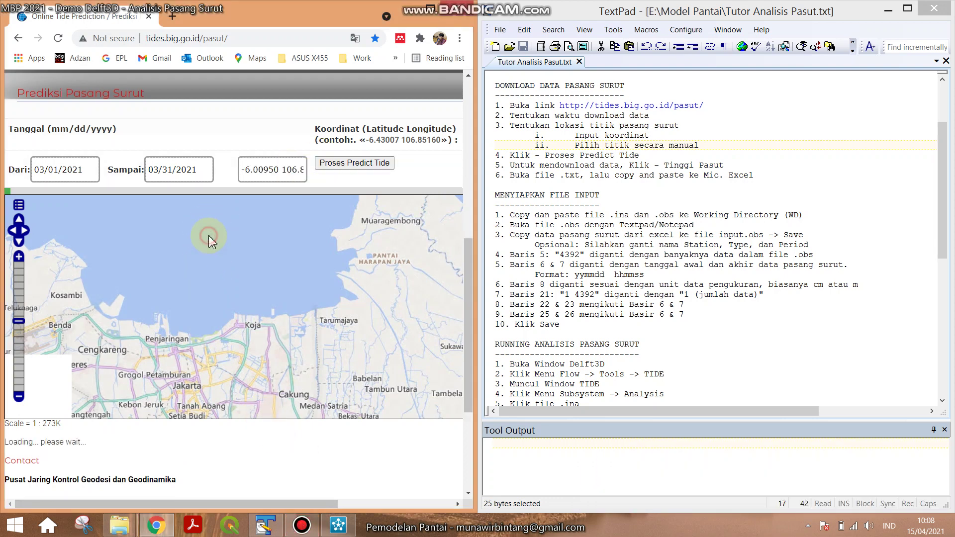
Step: Check the chosen point's coordinates and process the tide prediction as the guide's fourth download step describes
left_click(352, 163)
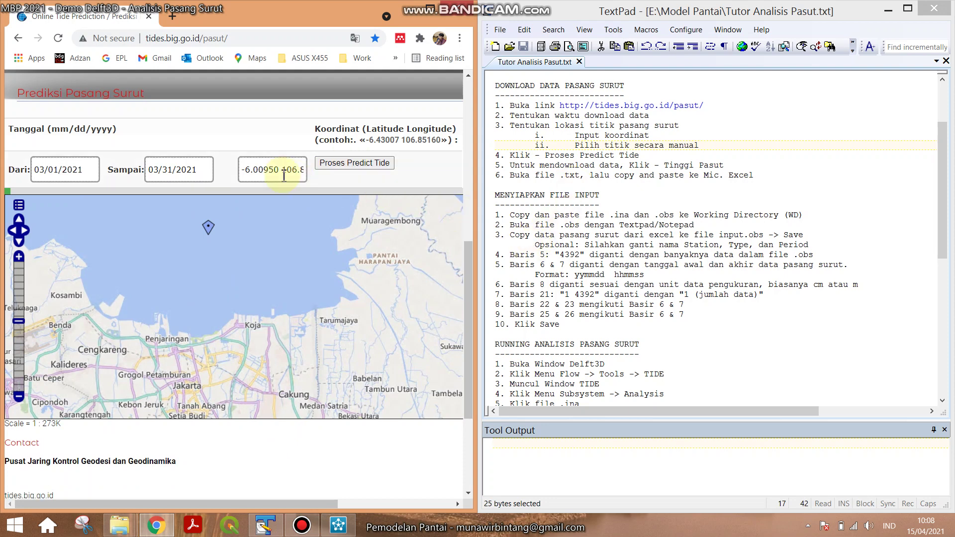
left_click_drag(242, 174, 329, 194)
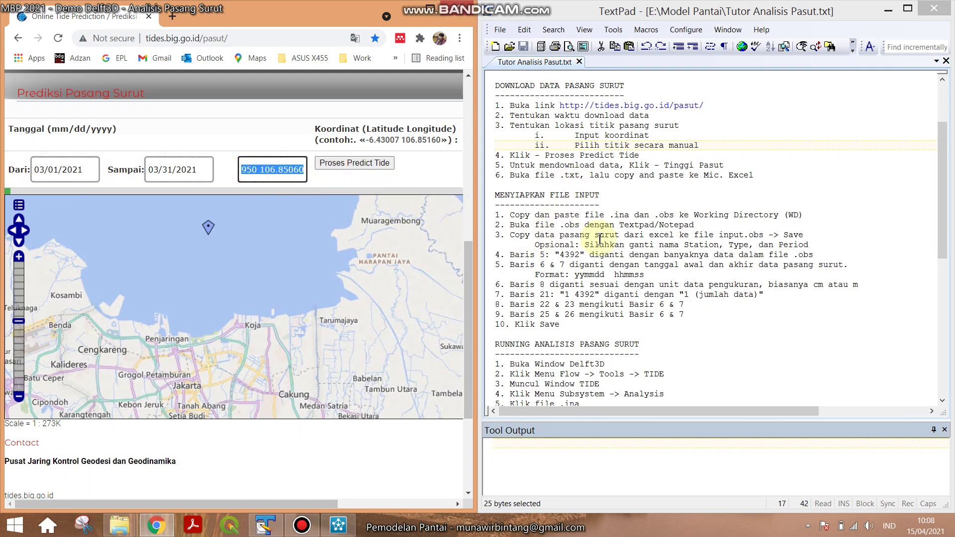
left_click(554, 158)
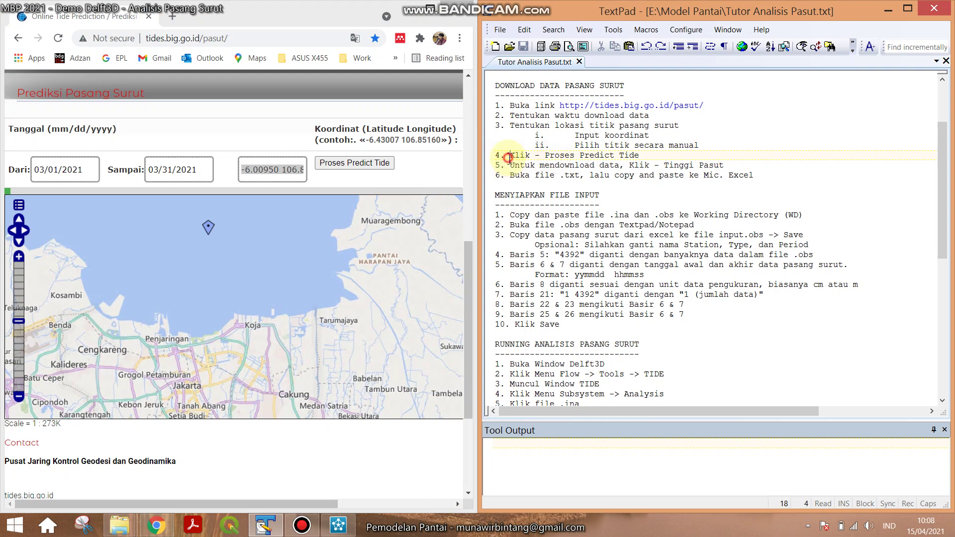
left_click_drag(508, 157, 639, 155)
left_click(352, 166)
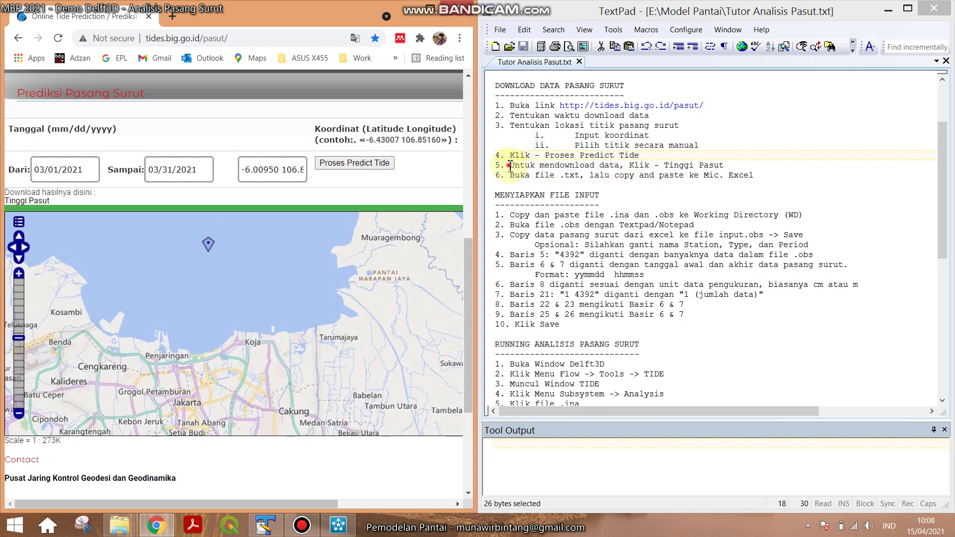
Step: Download the Tinggi Pasut result and open elevation (2).txt in Notepad beside the prediction page
left_click_drag(510, 166, 738, 170)
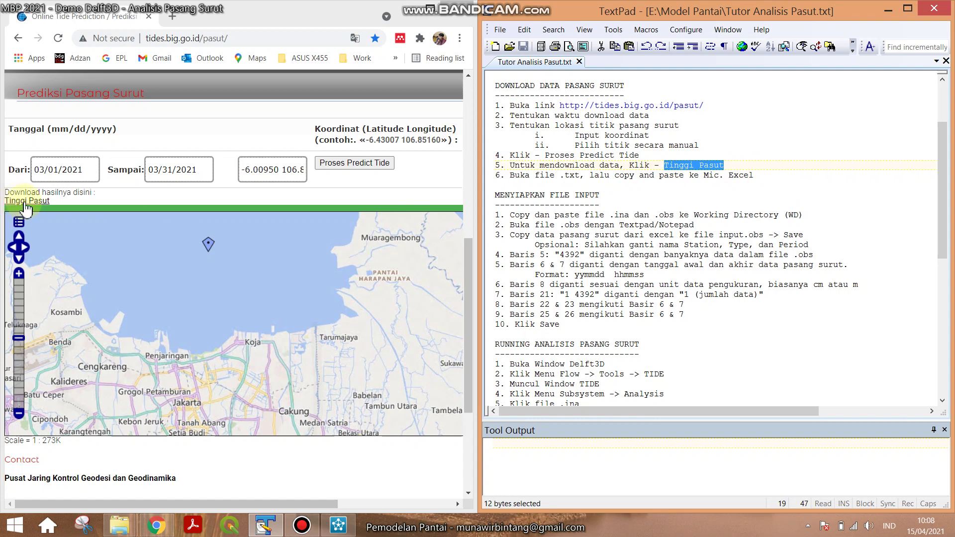
left_click(25, 203)
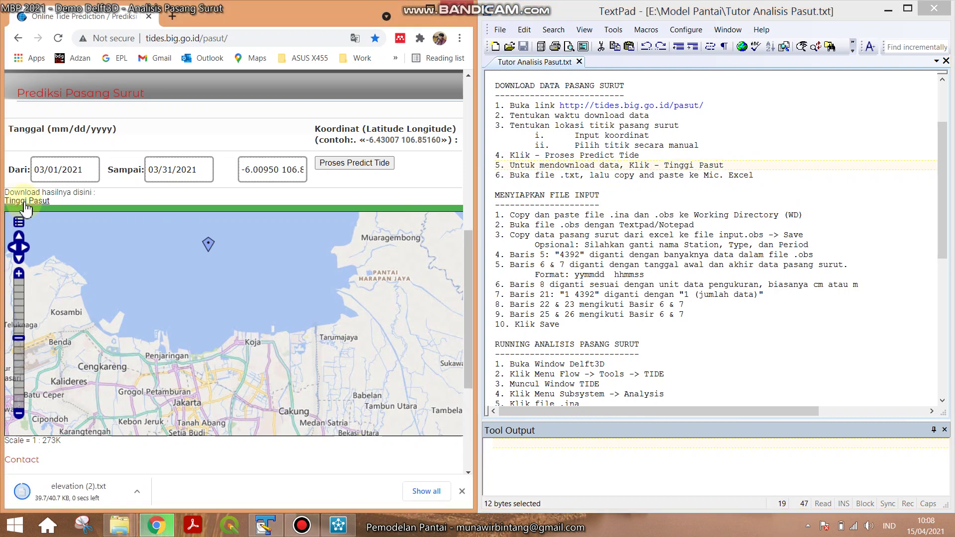
left_click(87, 497)
key("super+Right")
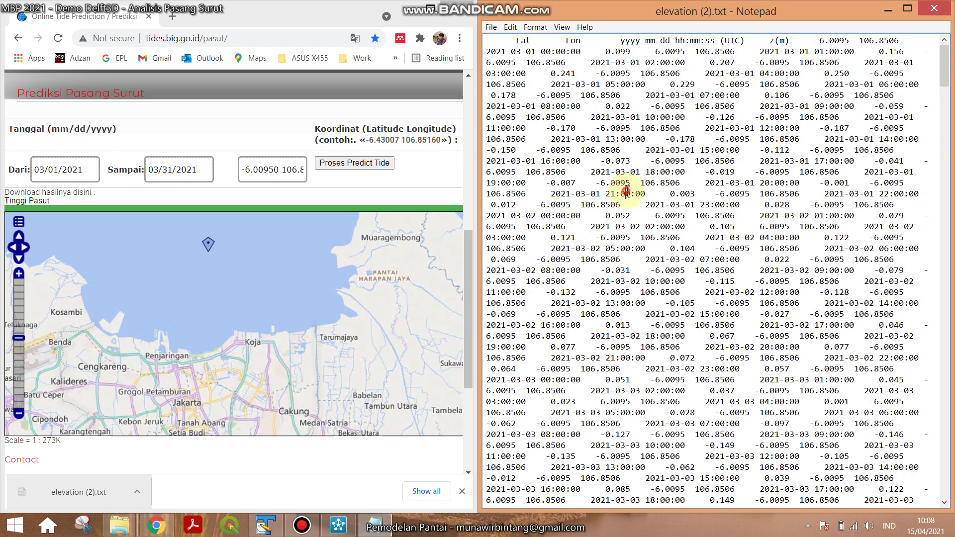
Step: Start Excel from the desktop, dismiss the activation notice, create a blank workbook and fit it to half of the screen
left_click(952, 534)
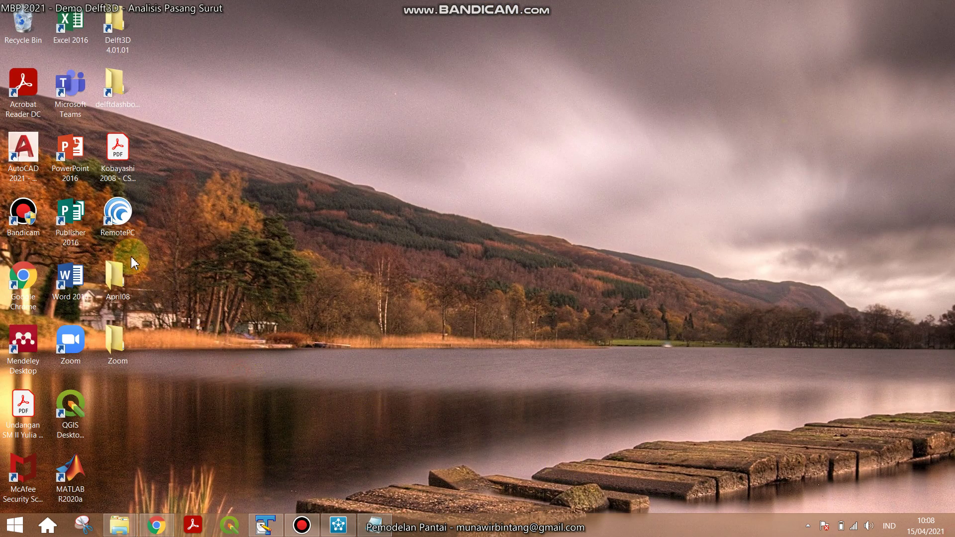
double_click(75, 41)
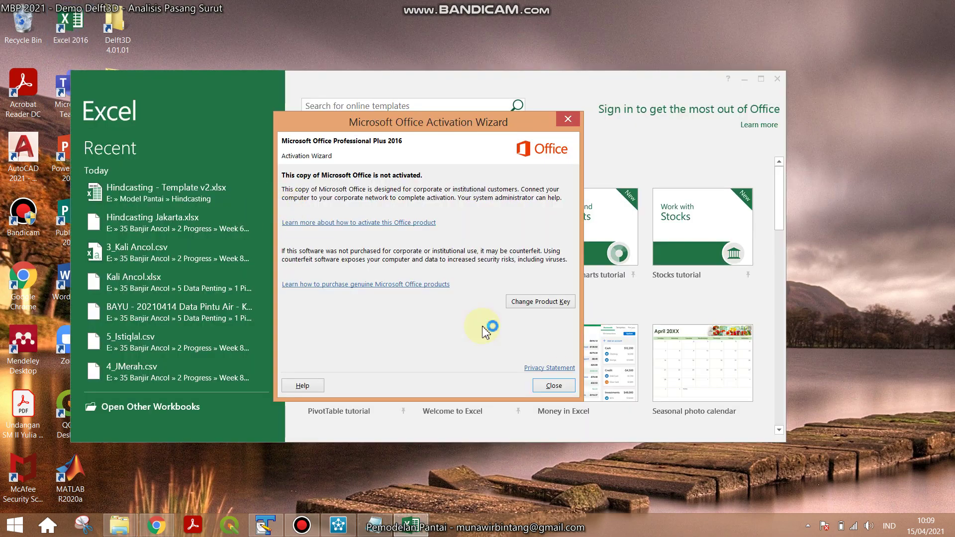
left_click(543, 386)
left_click(373, 186)
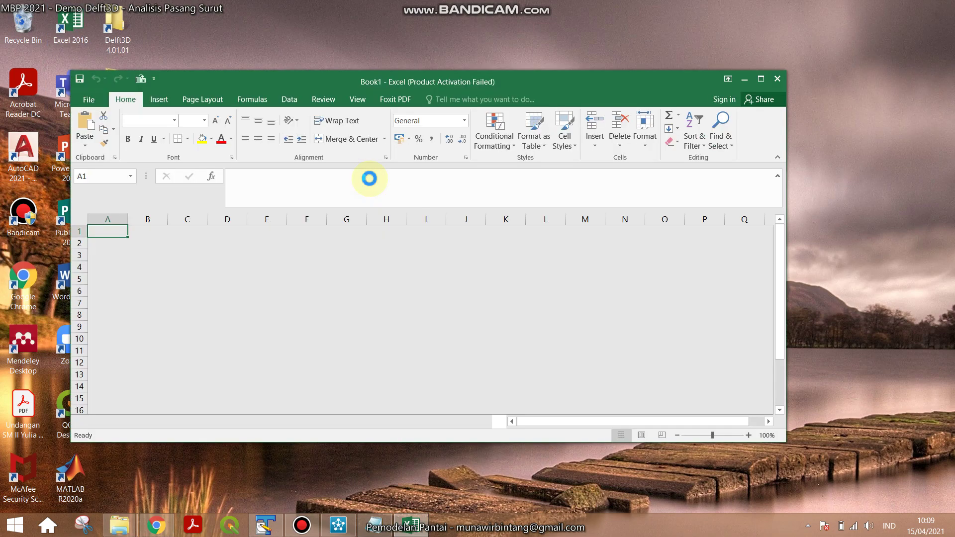
key("super+Left")
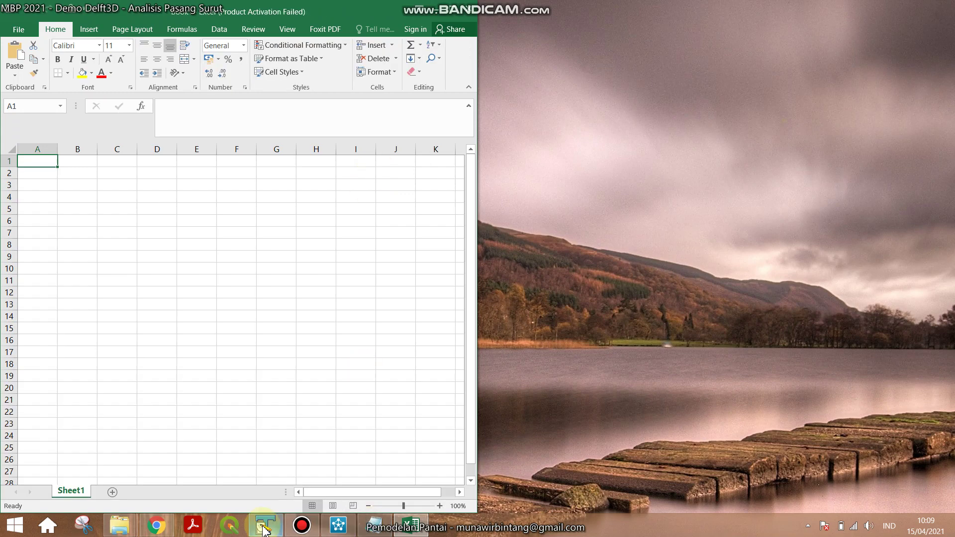
Step: Copy the entire contents of elevation (2).txt into the worksheet from cell B2, and replace Notepad with the TextPad guide beside it
left_click(373, 457)
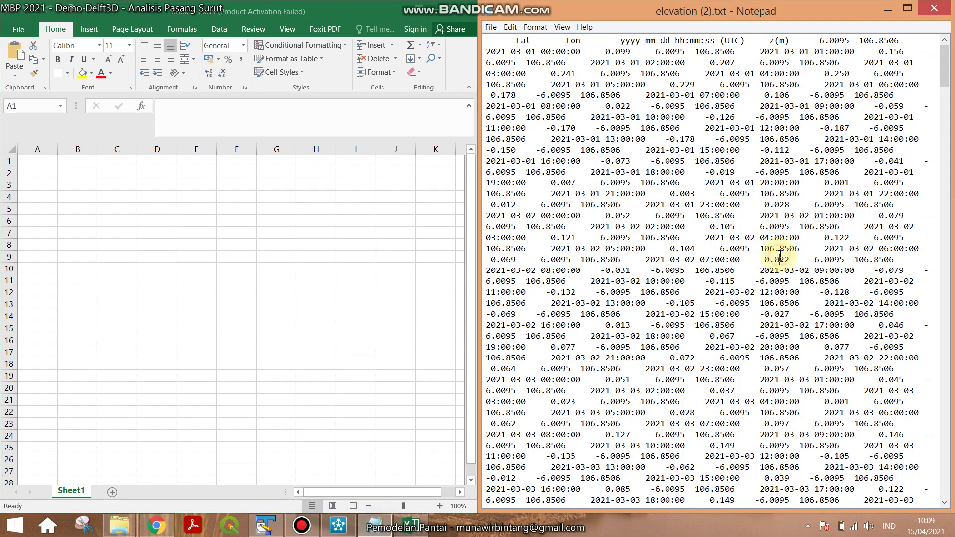
key("ctrl+a")
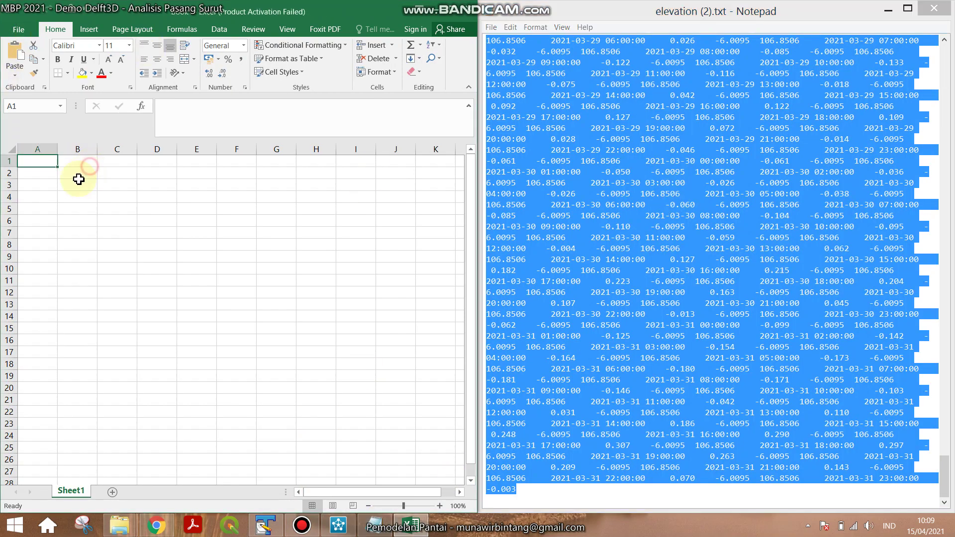
left_click(77, 173)
key("ctrl+v")
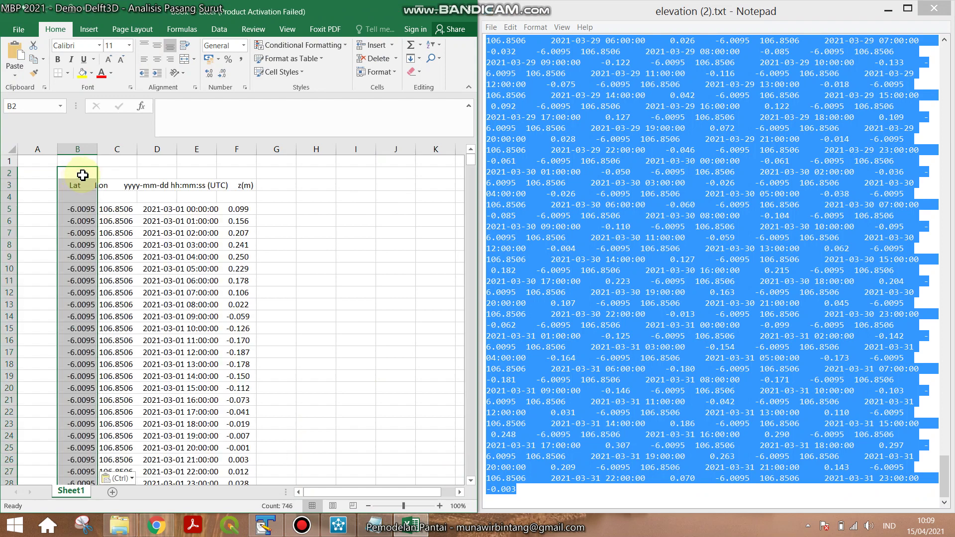
left_click(885, 10)
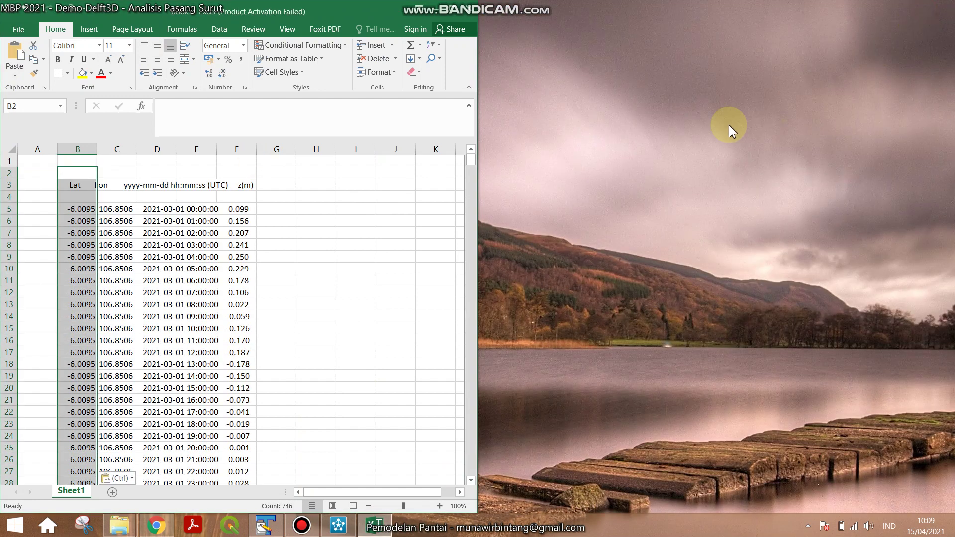
left_click(264, 527)
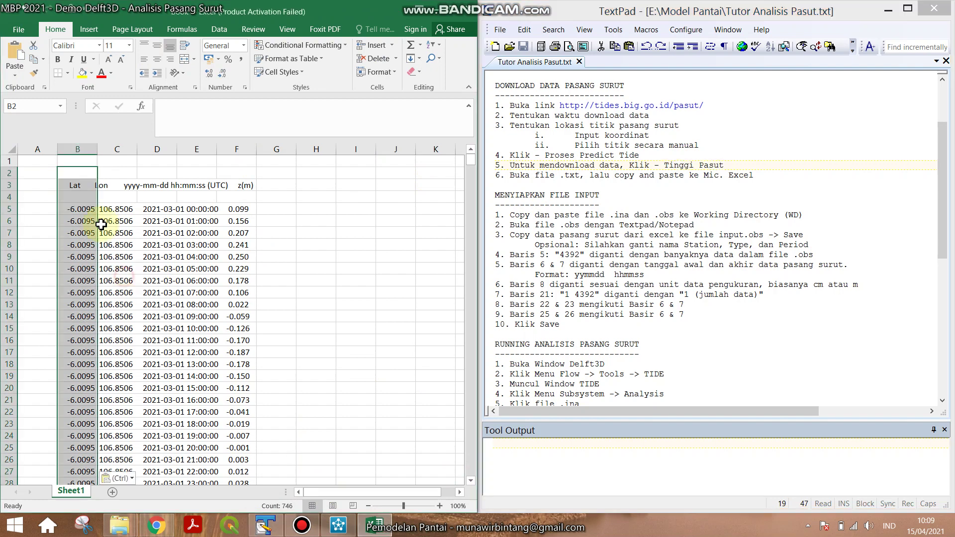
Step: Split column B into separate columns with Text to Columns, using Delimited with tab and space as delimiters
left_click(77, 150)
left_click(219, 31)
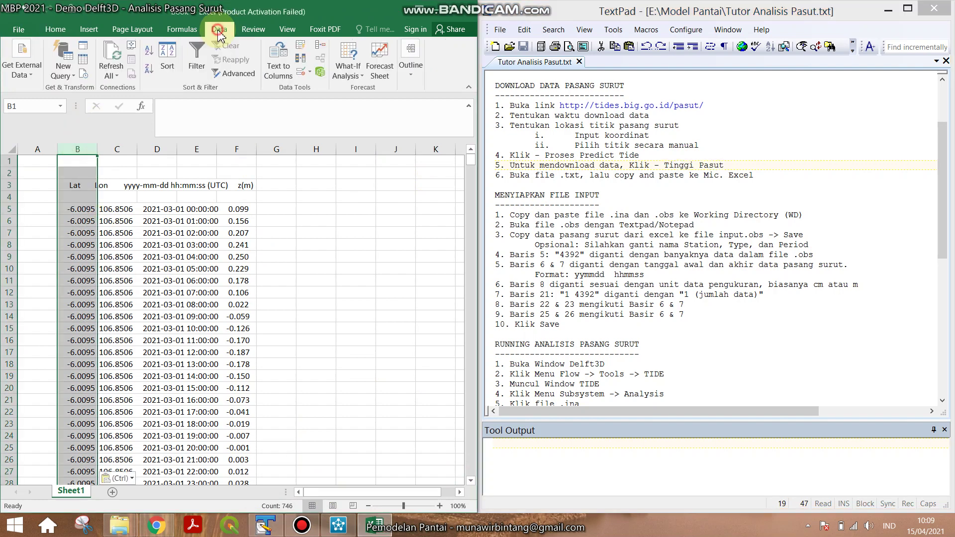
left_click(279, 54)
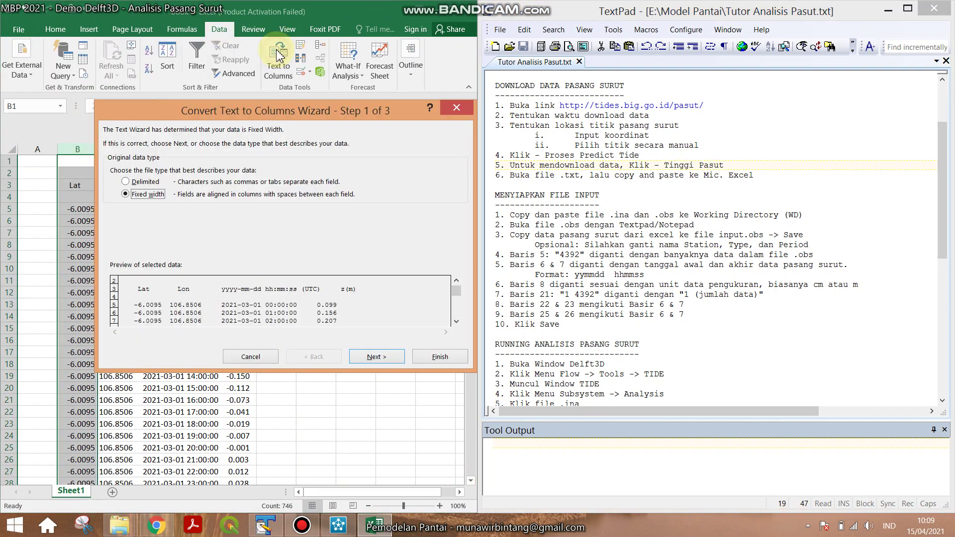
key("Up")
left_click(374, 357)
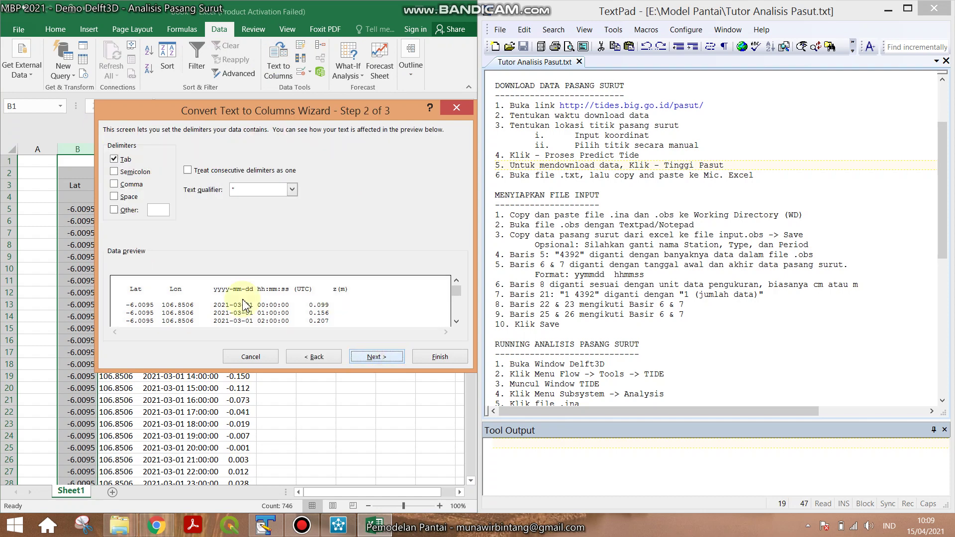
left_click(123, 197)
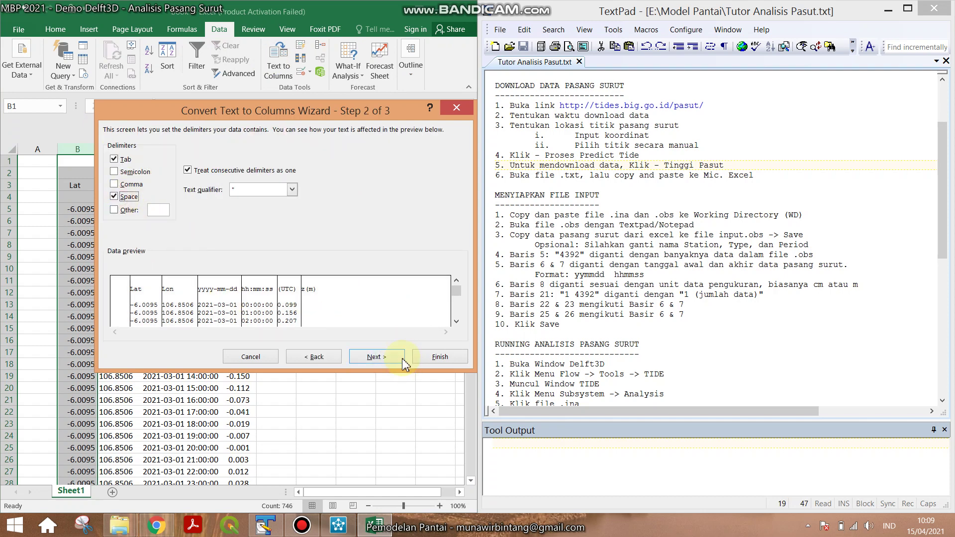
left_click(374, 357)
left_click(441, 357)
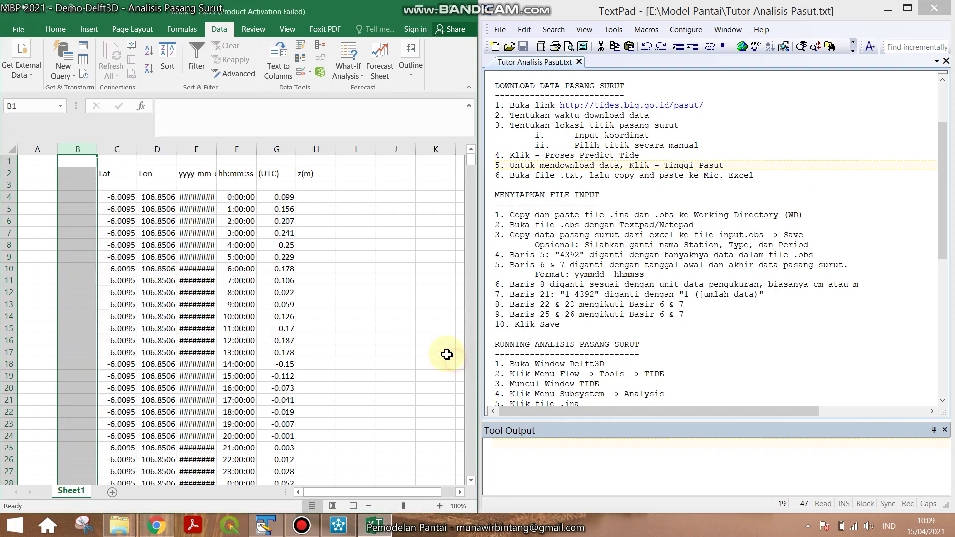
Step: Highlight the tide height values in column G, from G4 to G746, with a yellow fill
left_click(279, 198)
key("ctrl+shift+Down")
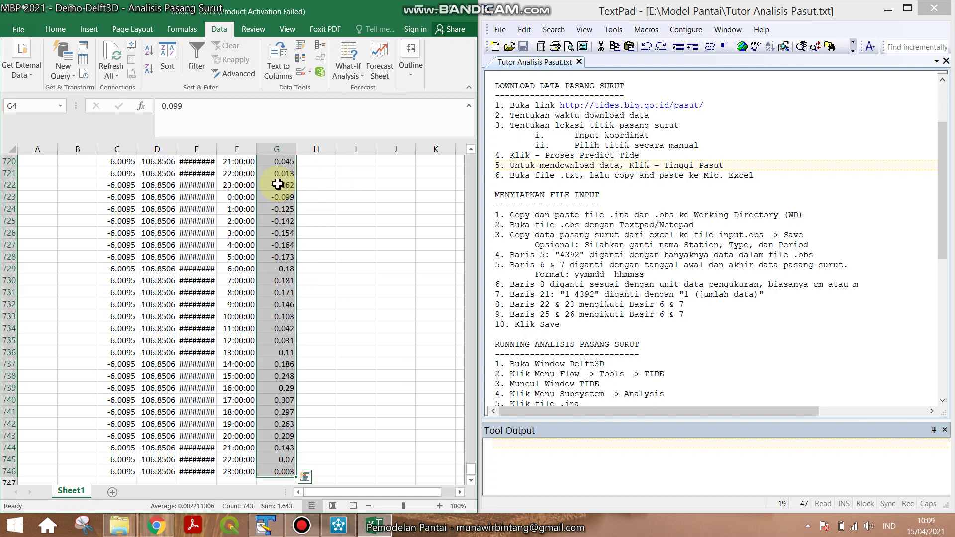
left_click(55, 29)
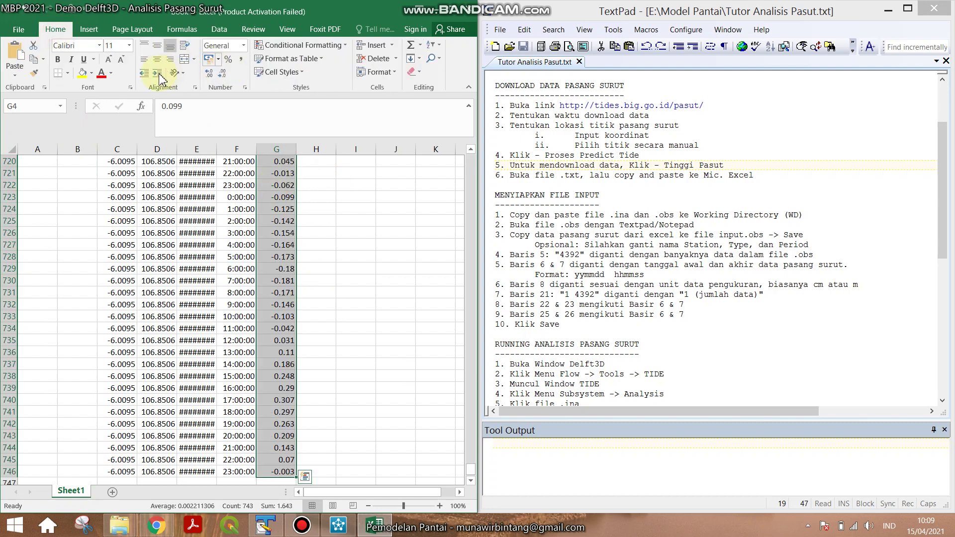
left_click(82, 73)
left_click(279, 198)
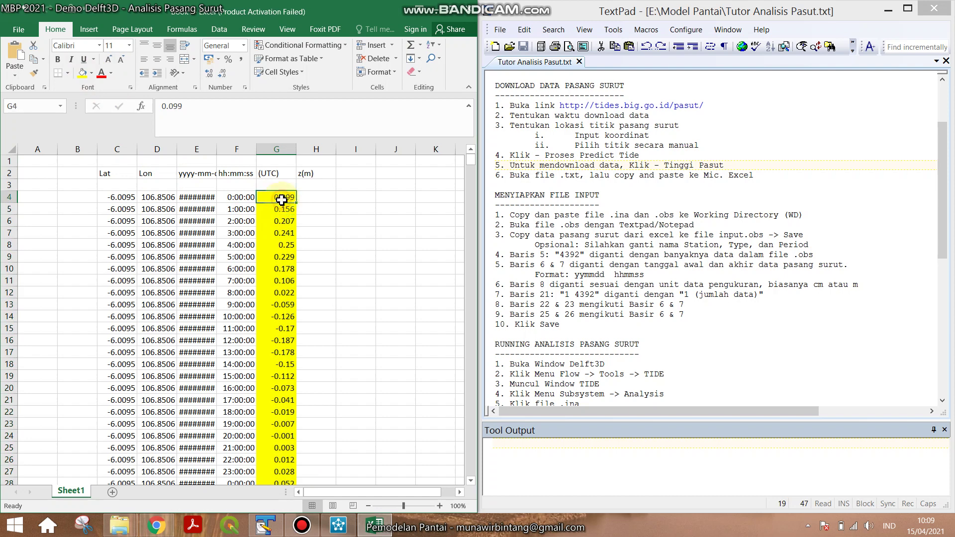
Step: Review the guide's MENYIAPKAN FILE INPUT section on copying the .ina and .obs files to the working directory
left_click(634, 186)
scroll(634, 187, "down", 1)
left_click_drag(609, 165, 498, 170)
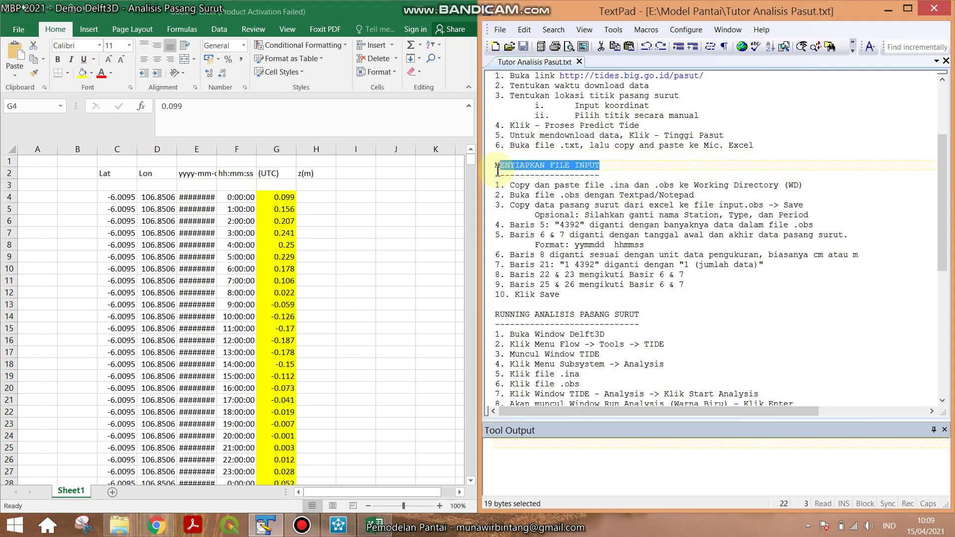
double_click(616, 185)
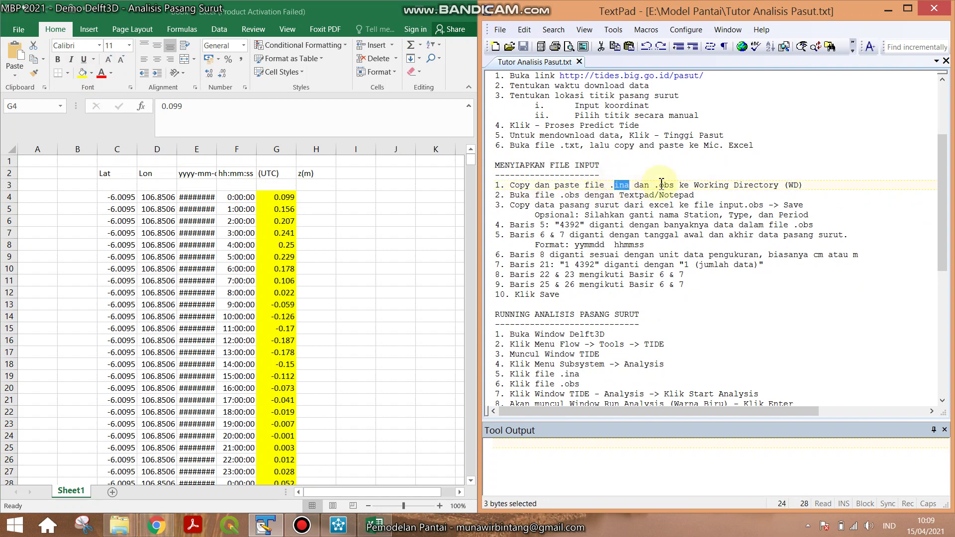
Step: Close the win32 folder window and open the Referensi - Analisis Pasut folder inside Tutor Model D3D
left_click_drag(785, 185, 803, 186)
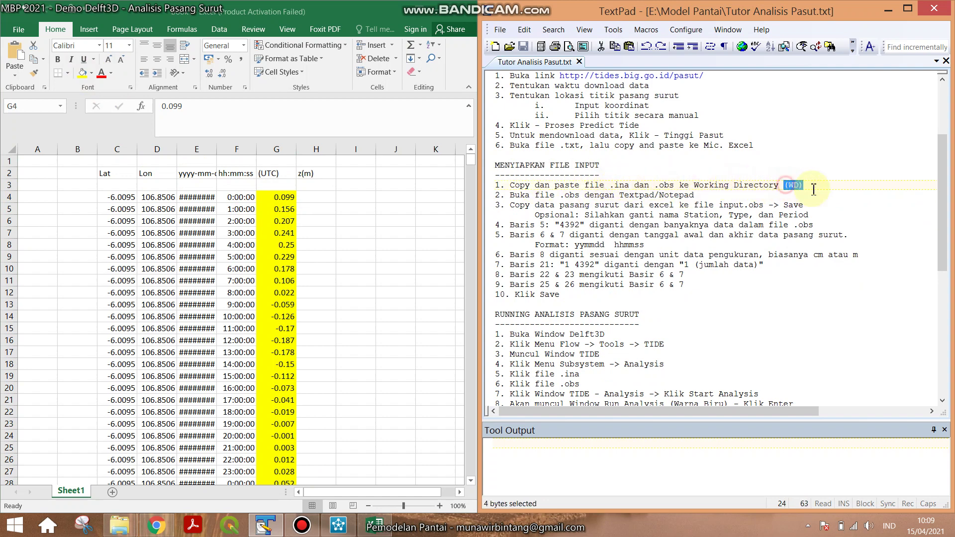
left_click_drag(606, 188, 668, 188)
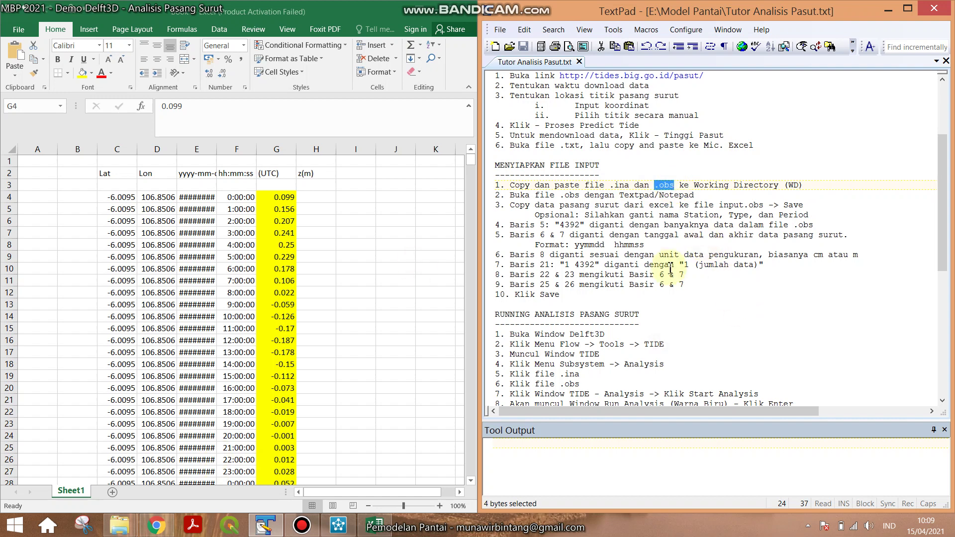
mouse_move(124, 531)
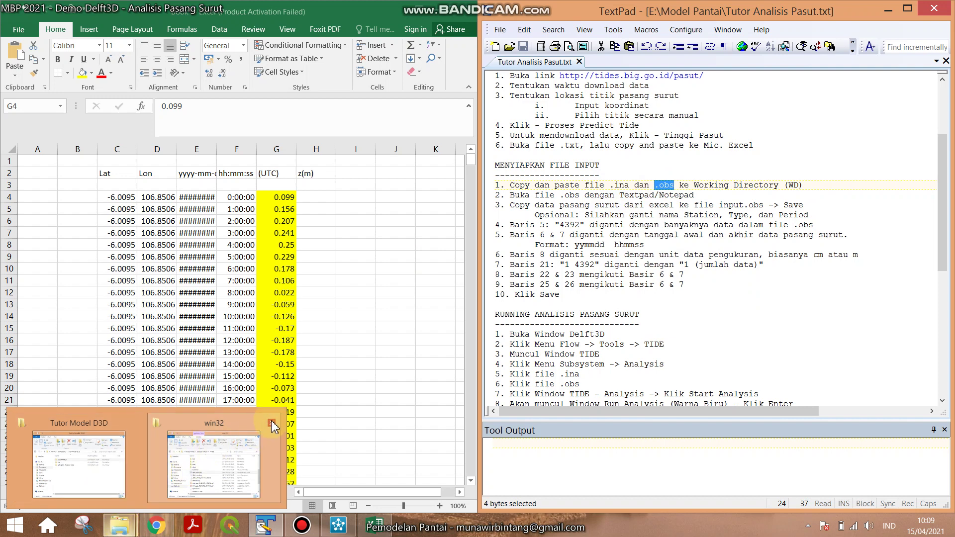
left_click(271, 422)
left_click(150, 465)
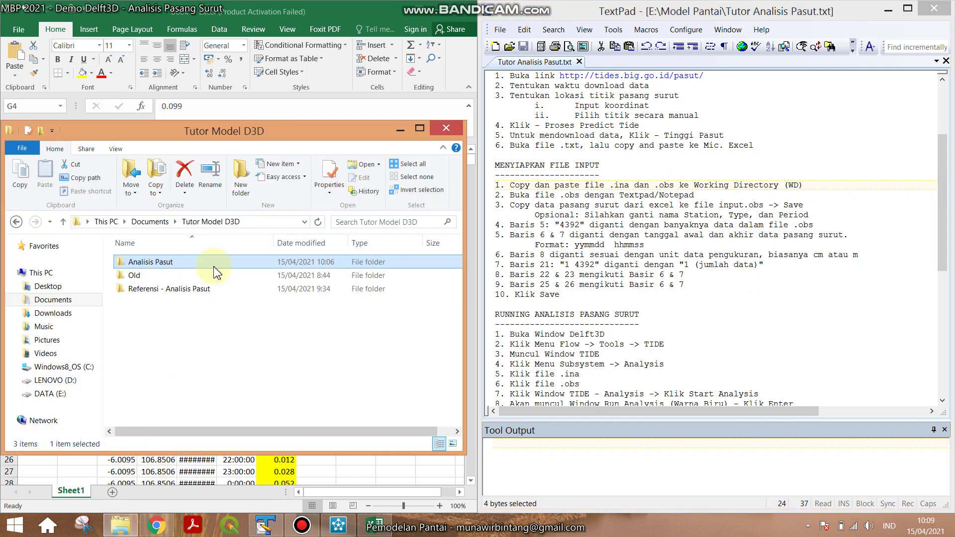
double_click(200, 291)
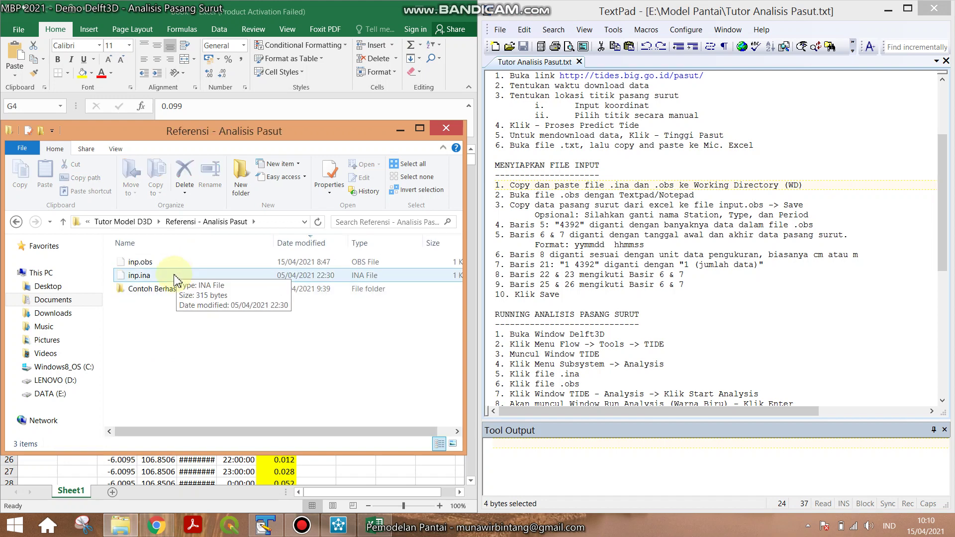
Step: Copy inp.obs and inp.ina into the Analisis Pasut folder, using Explorer for the copy
left_click(176, 275)
left_click(178, 263, "shift")
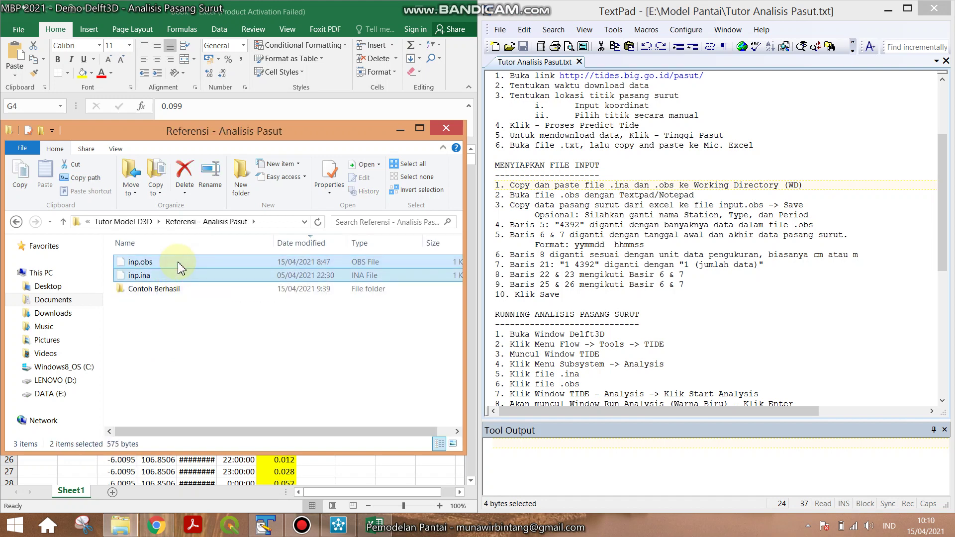
right_click(178, 263)
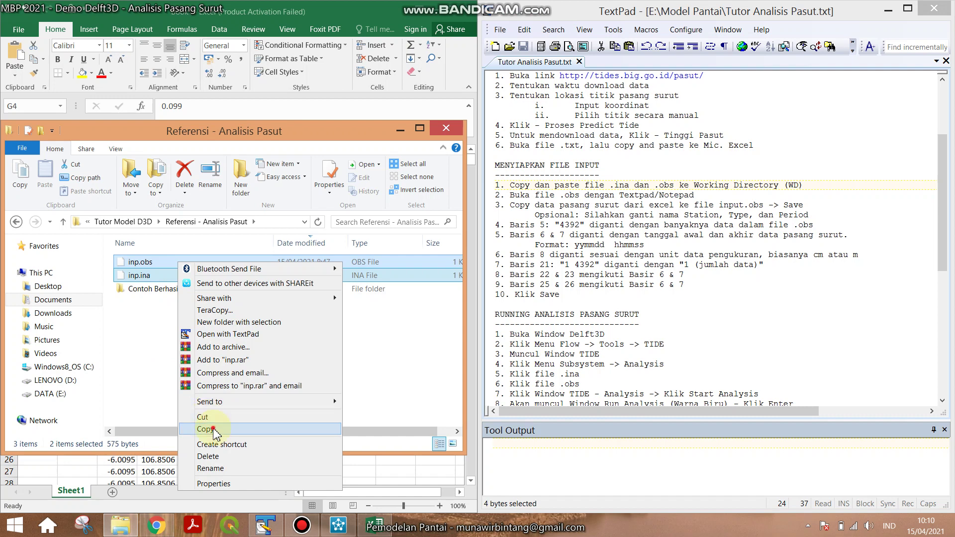
left_click(203, 417)
left_click(128, 221)
double_click(153, 261)
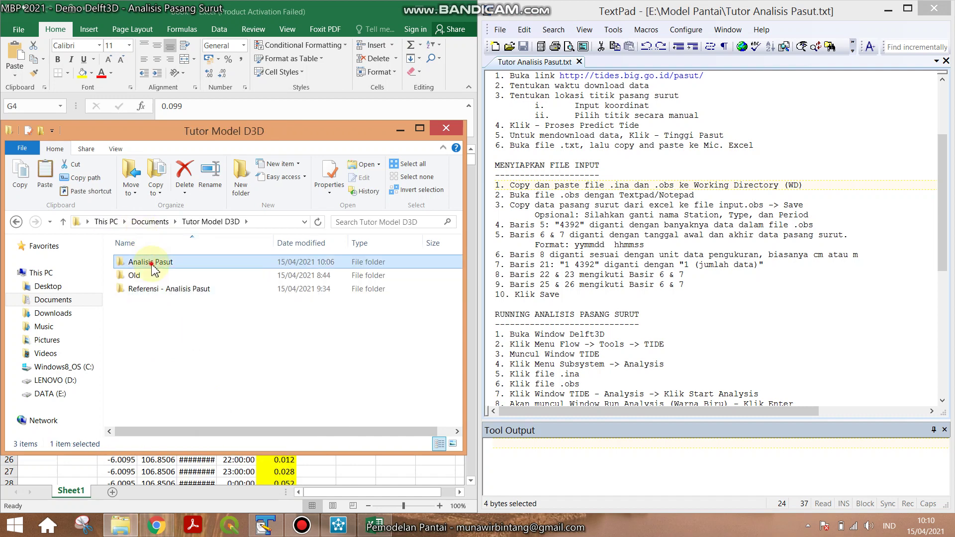
right_click(159, 266)
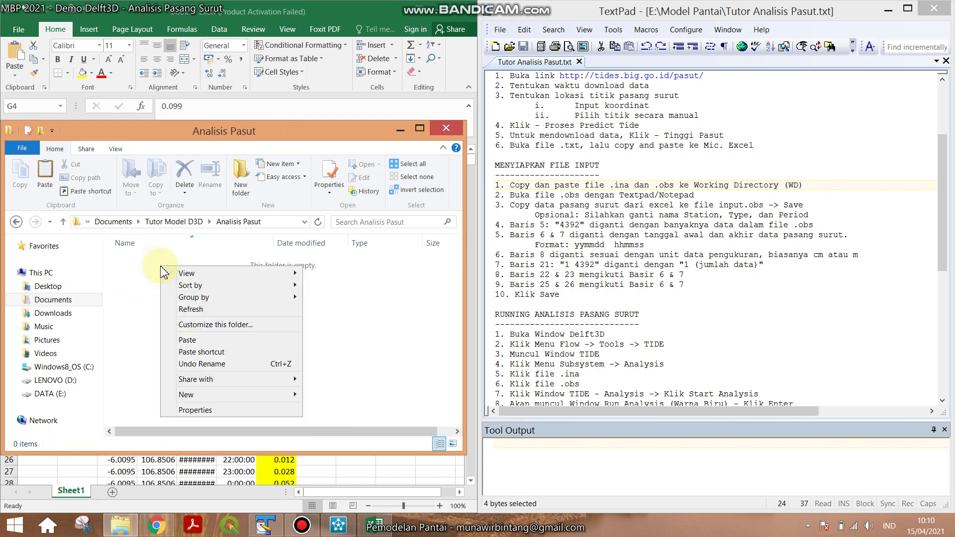
left_click(200, 341)
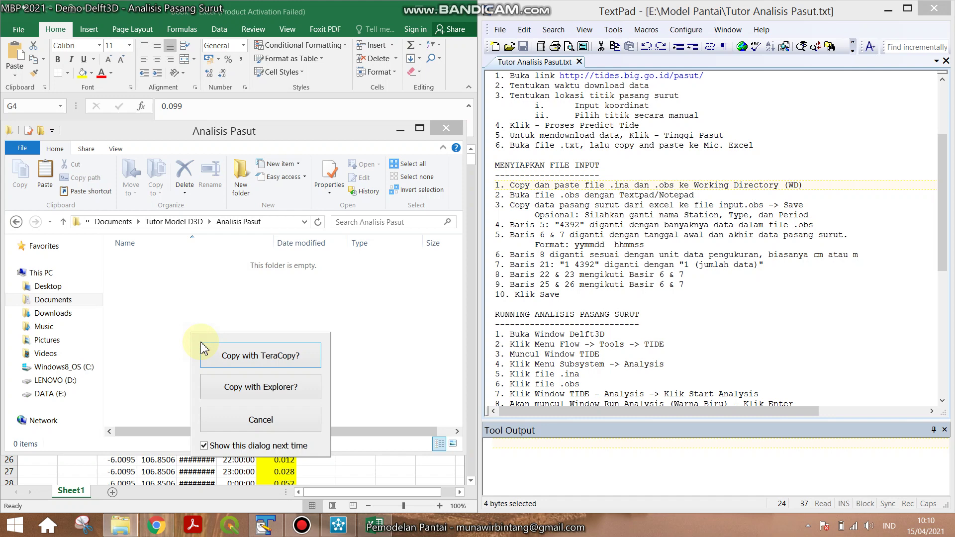
left_click(244, 386)
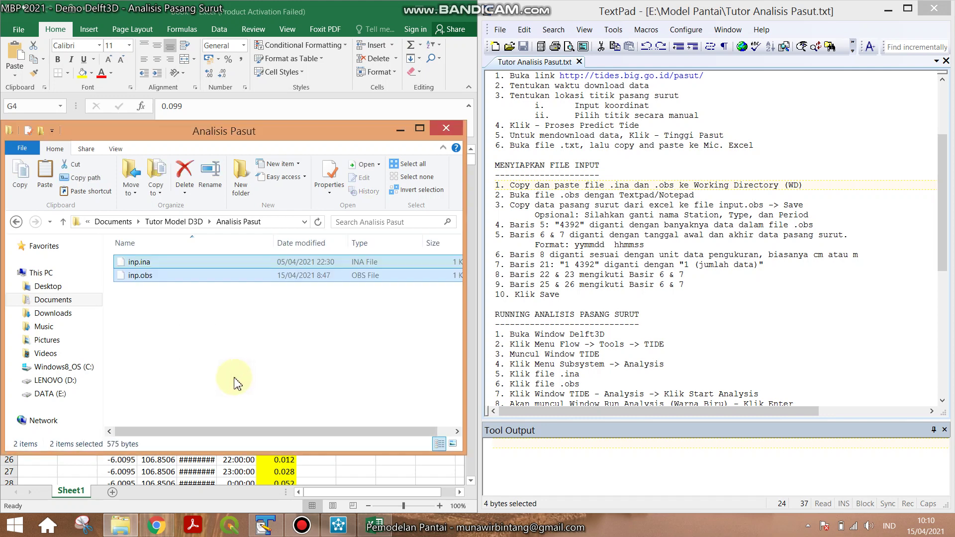
Step: Open the copied inp.obs from the Analisis Pasut folder in TextPad
left_click(179, 276)
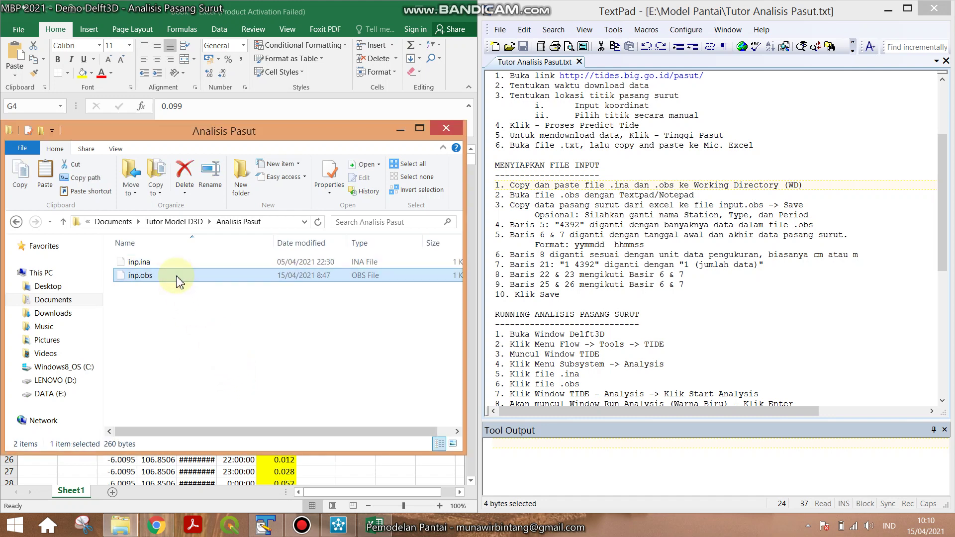
right_click(179, 282)
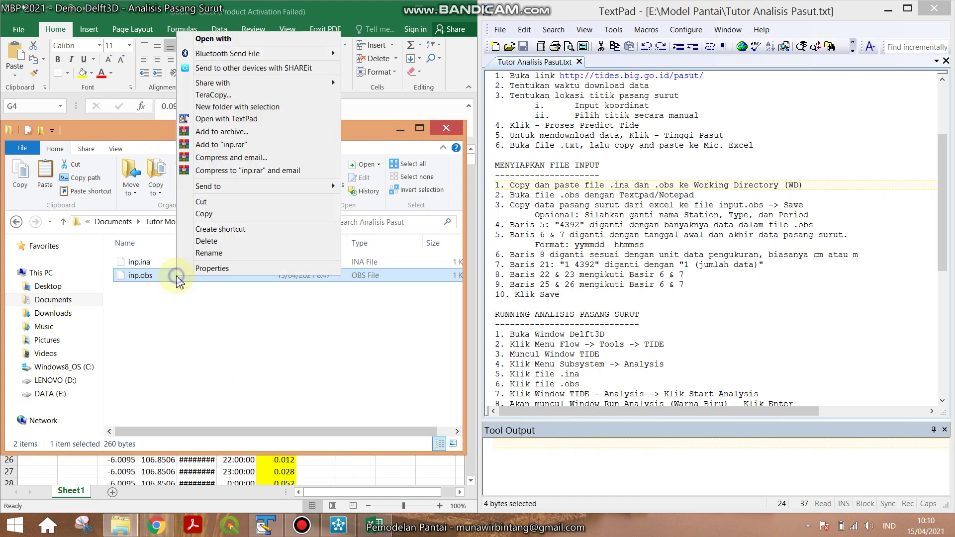
left_click(233, 120)
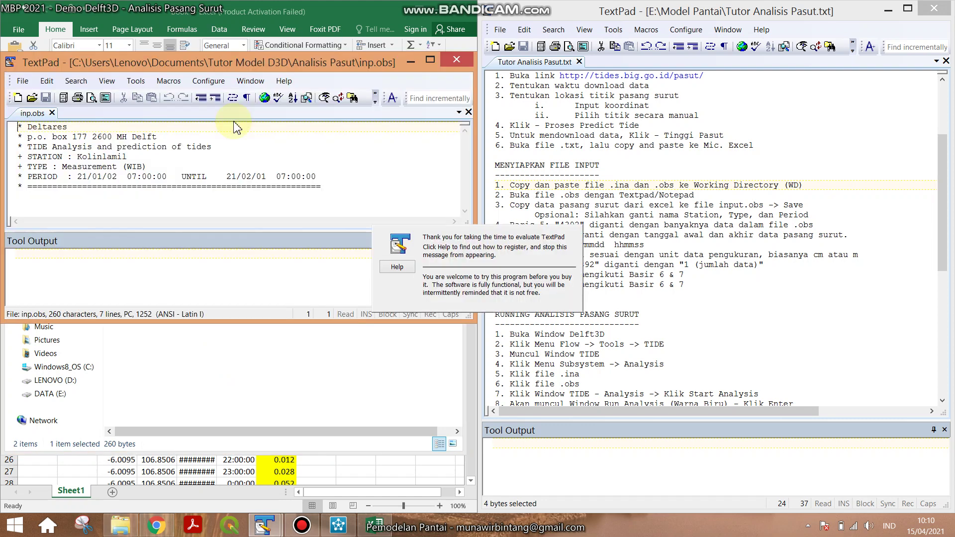
Step: Correct the file name in point 3 of the guide's MENYIAPKAN FILE INPUT section to inp.obs
left_click(602, 234)
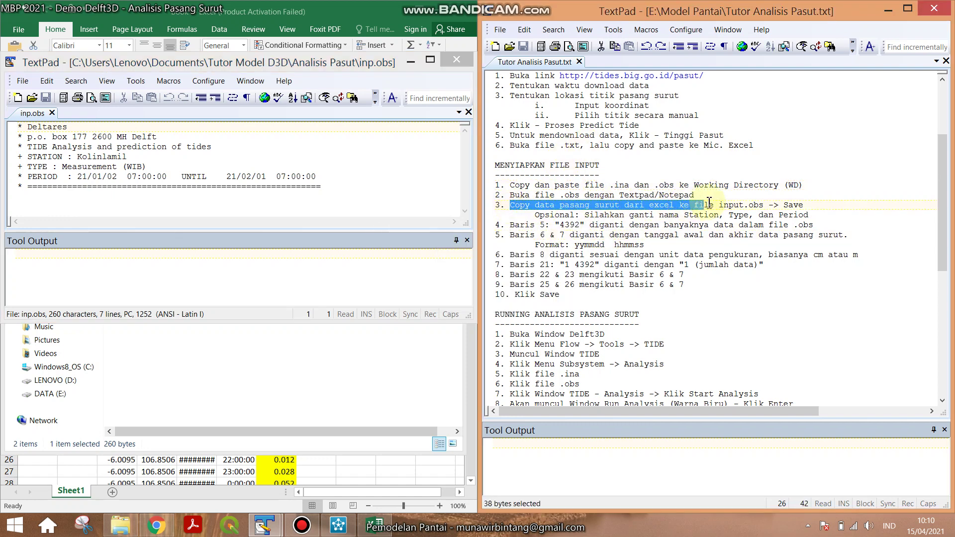
left_click(651, 208)
double_click(651, 206)
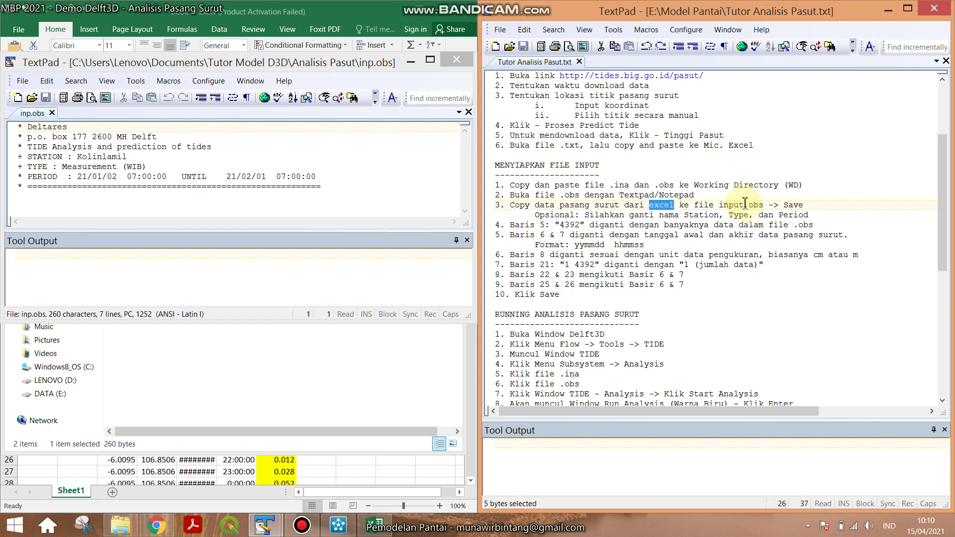
left_click(744, 204)
key("BackSpace")
key("BackSpace")
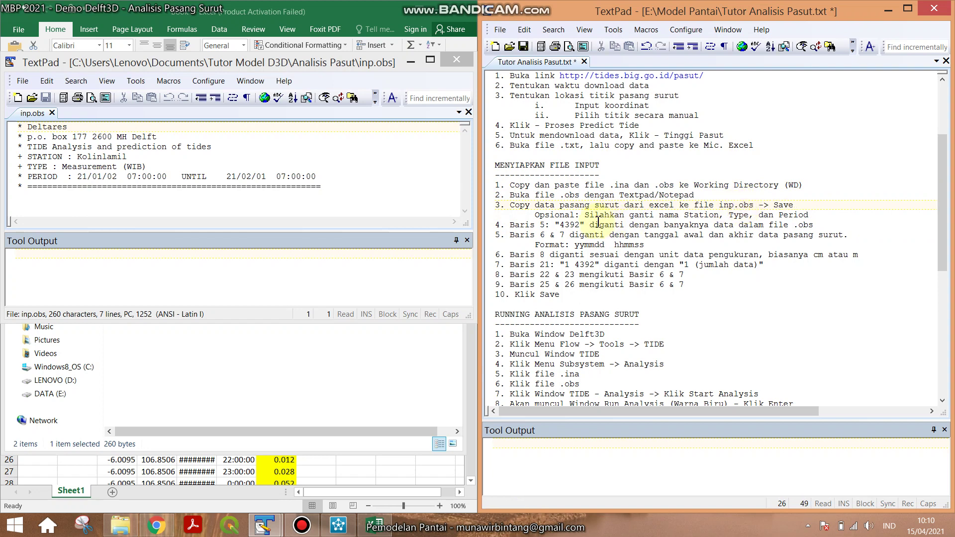
Step: Copy the highlighted tide heights G4:G746 from the worksheet into inp.obs, on the empty line below the header
left_click(50, 204)
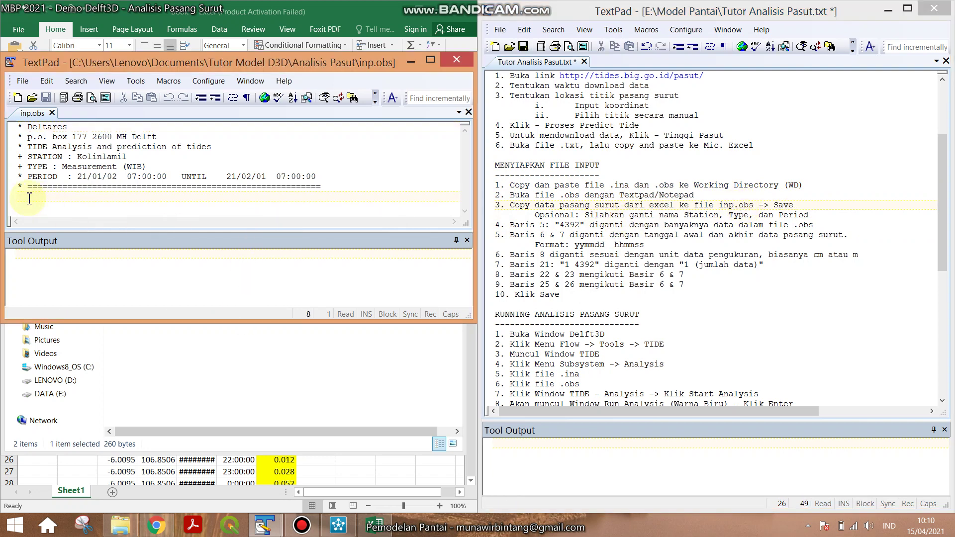
key("super+Right")
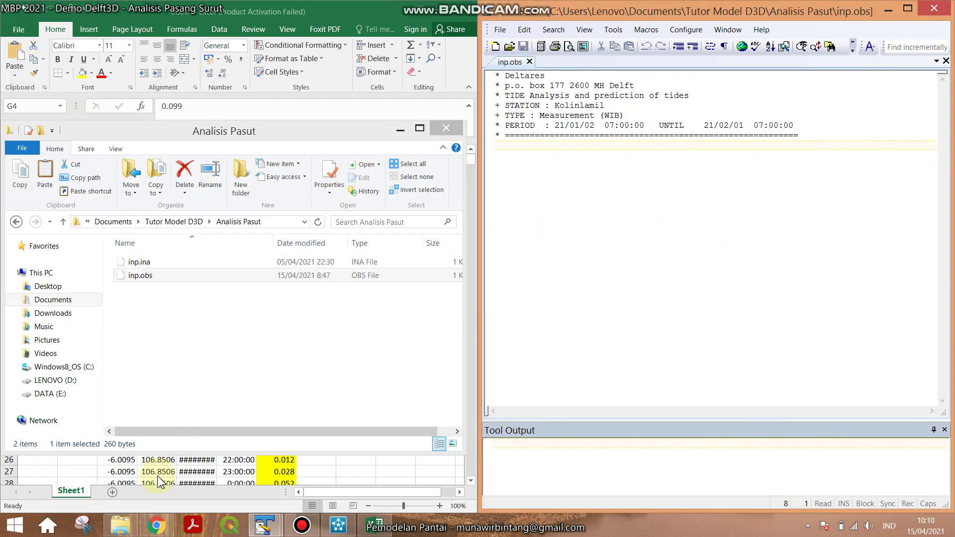
left_click(213, 492)
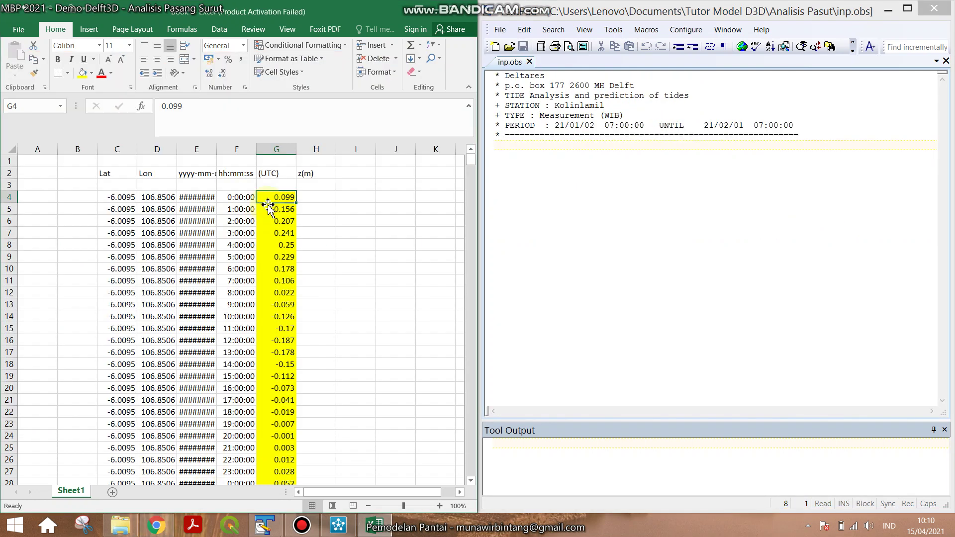
key("ctrl+shift+Down")
right_click(270, 197)
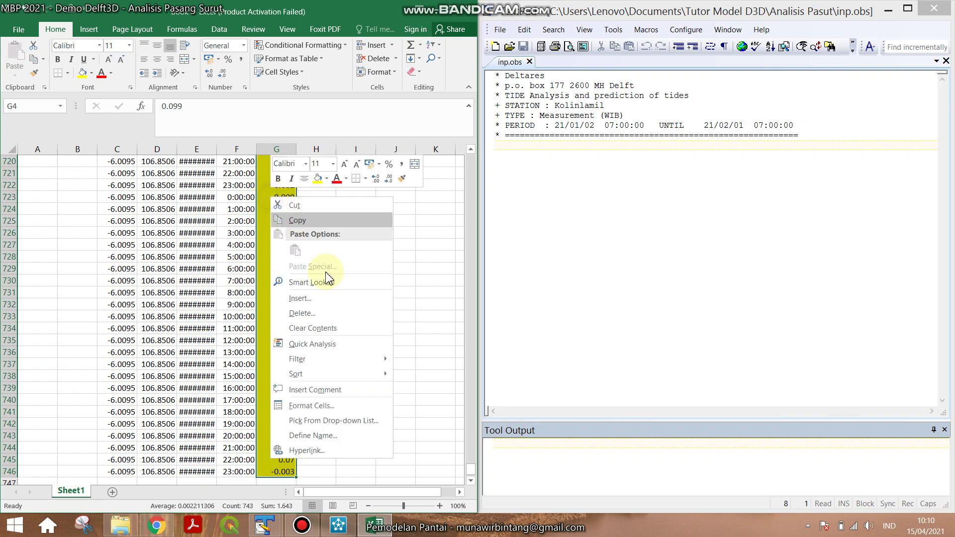
left_click(302, 219)
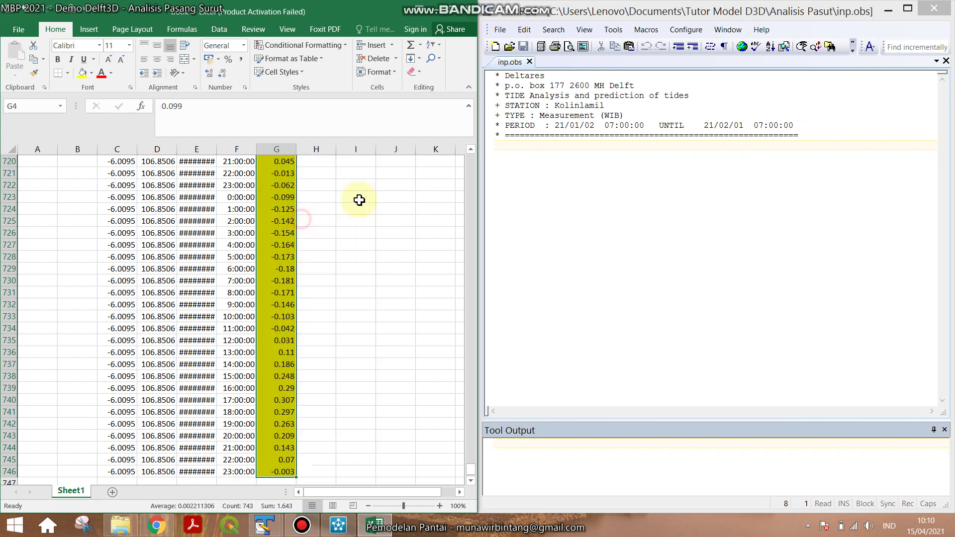
right_click(497, 146)
left_click(538, 193)
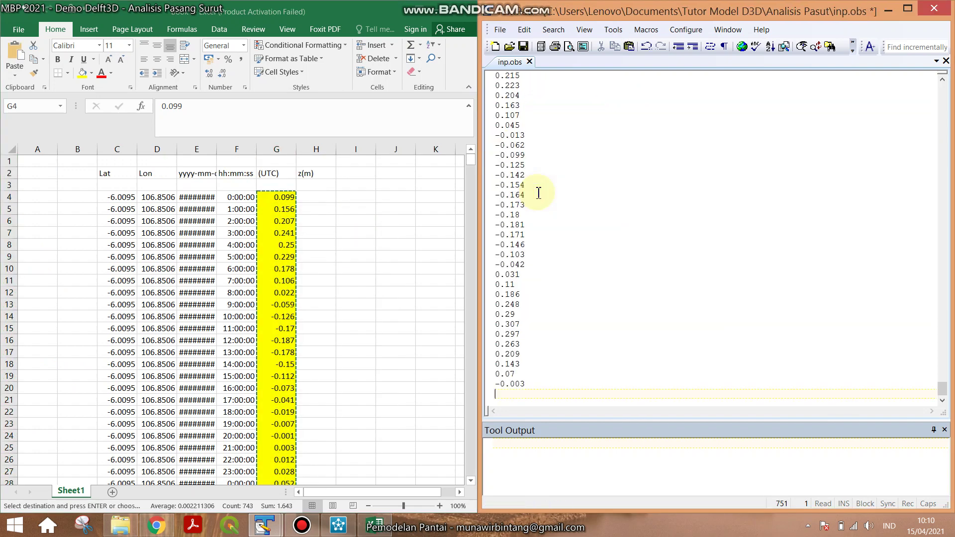
Step: Save and close inp.obs, and minimise the Excel workbook
left_click(499, 29)
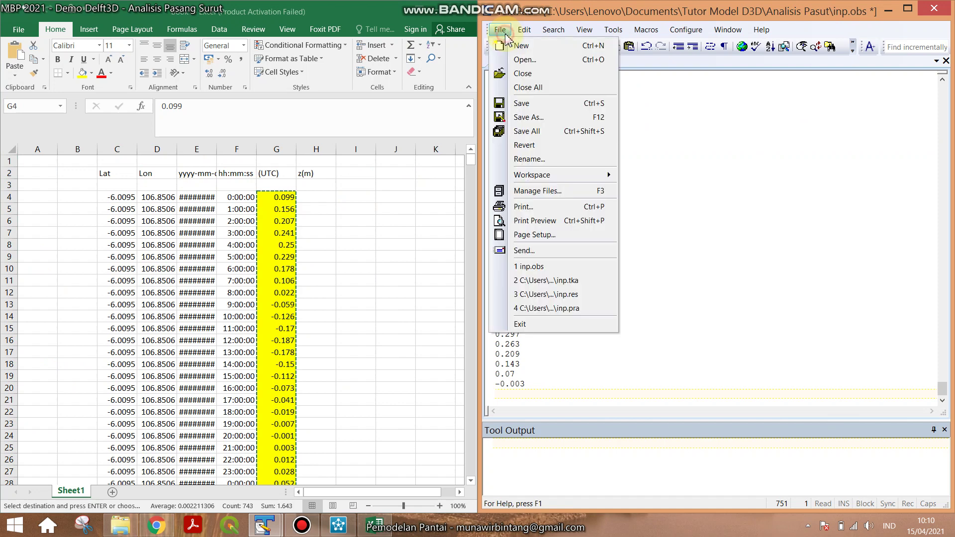
left_click(526, 104)
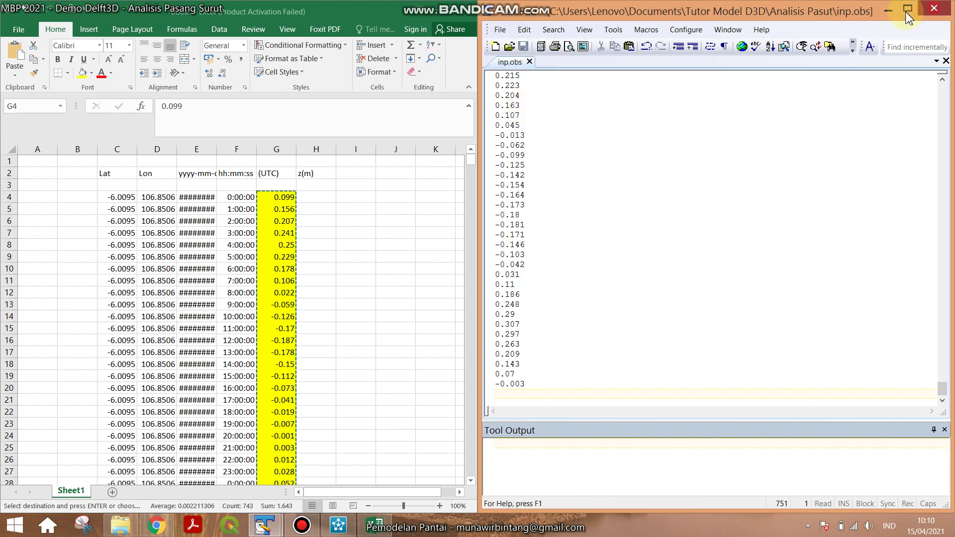
left_click(931, 8)
left_click(434, 15)
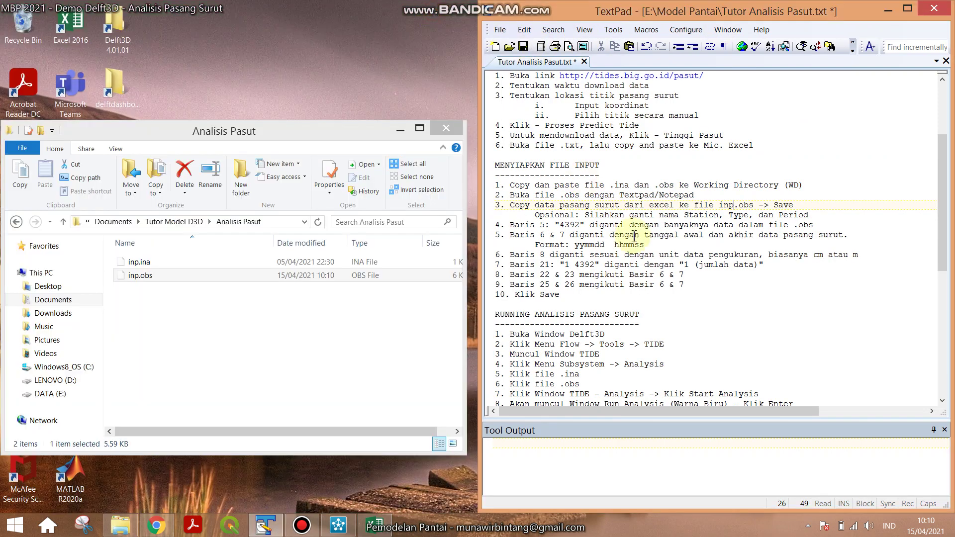
Step: Insert the line "4. Buka file .ina" in the guide before the Baris 5 instruction, keeping that instruction numbered 4
left_click(512, 225)
type("Buka fil")
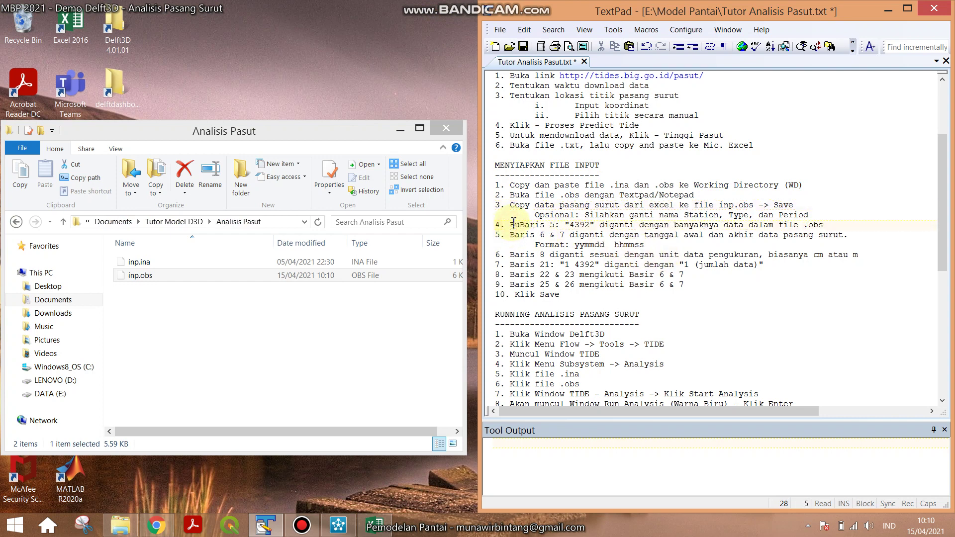
type("e ,")
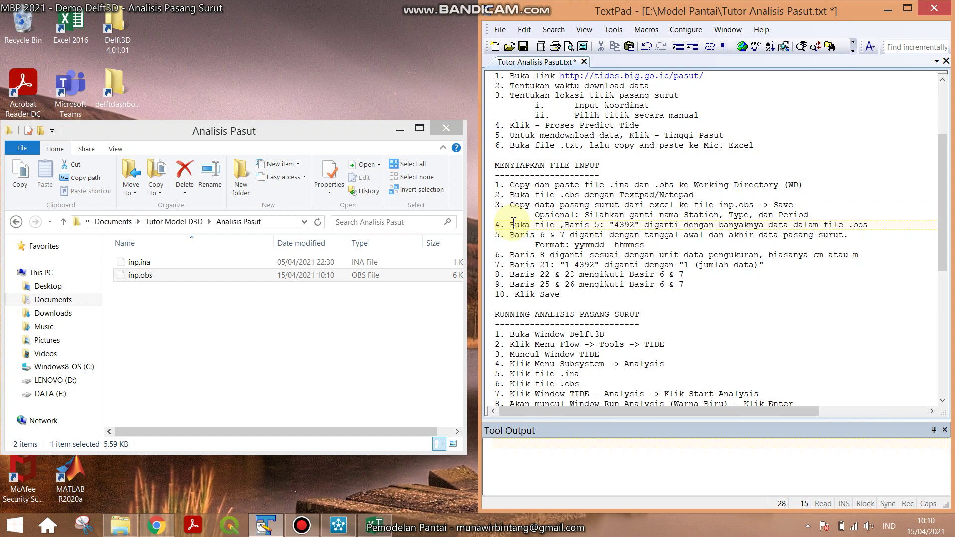
key("BackSpace")
type(".ina")
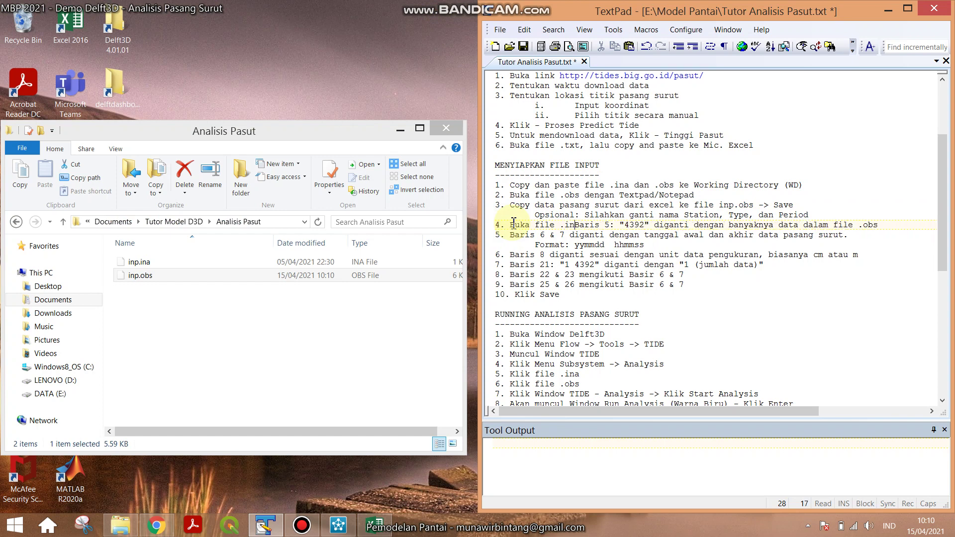
key("Return")
type("4.")
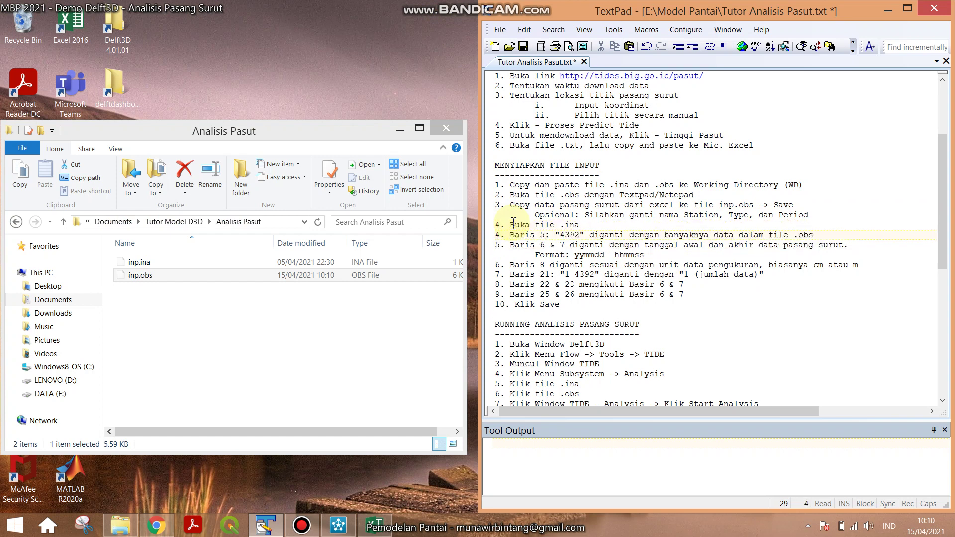
Step: Open inp.ina from the Analisis Pasut folder in TextPad, beside the guide
right_click(140, 266)
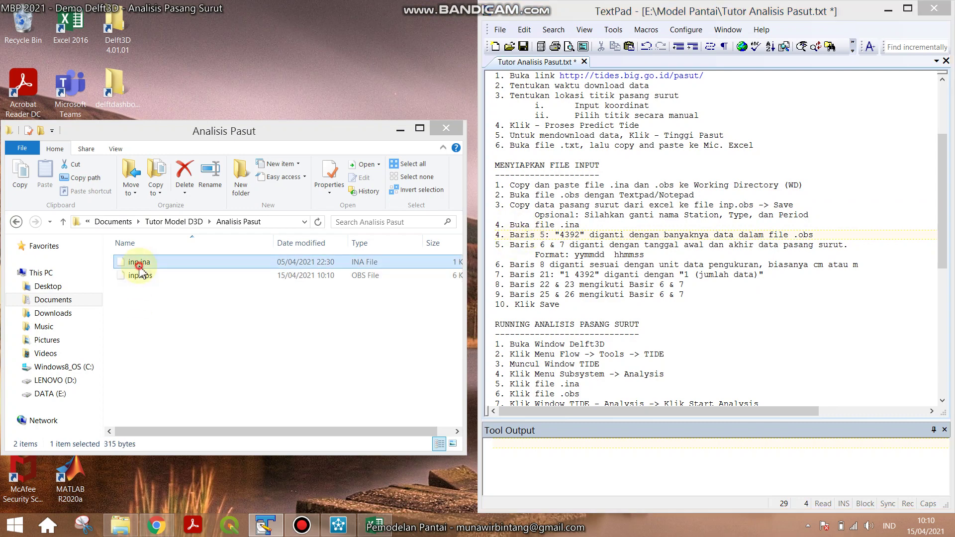
left_click(191, 353)
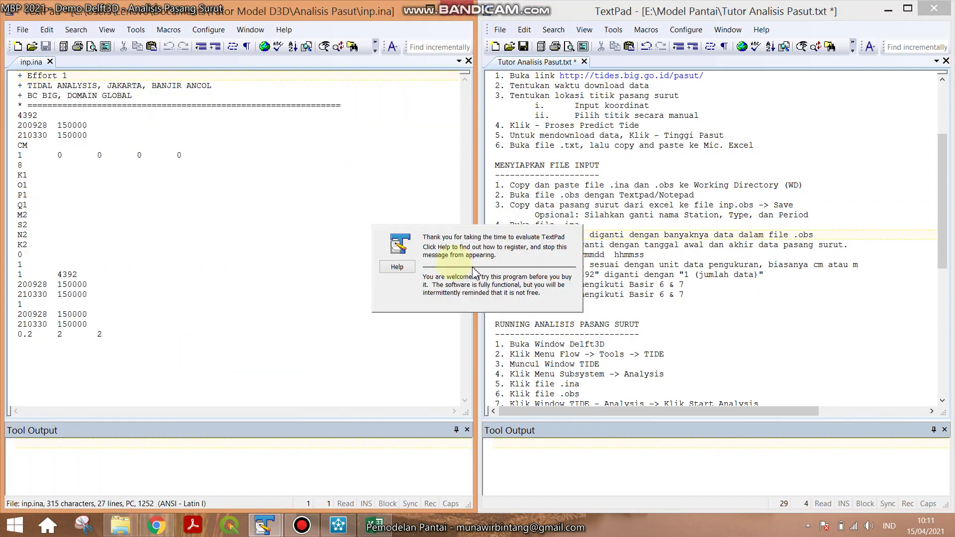
left_click(629, 244)
Step: Check the number of tide heights in column G of the worksheet and replace 4392 on line 5 of inp.ina with 743
scroll(623, 236, "down", 1)
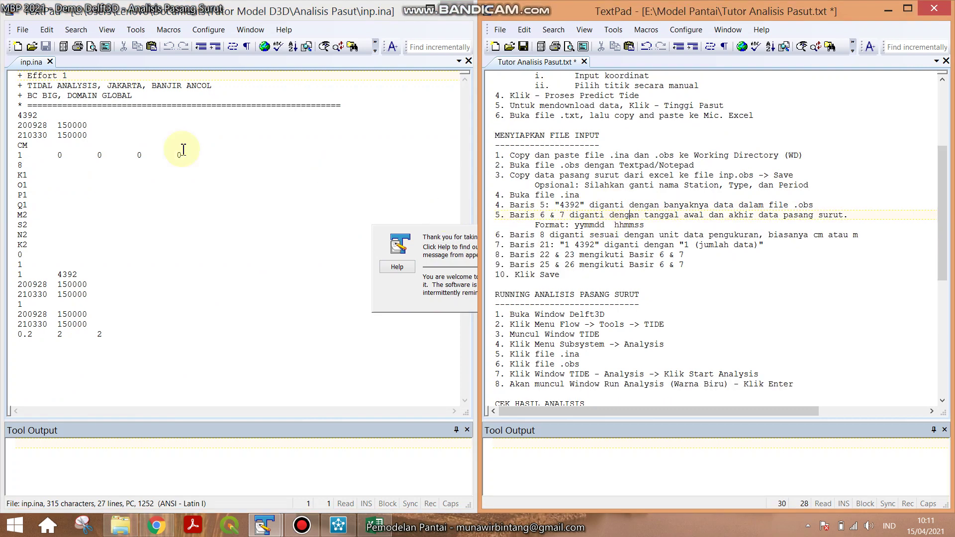
left_click(14, 116)
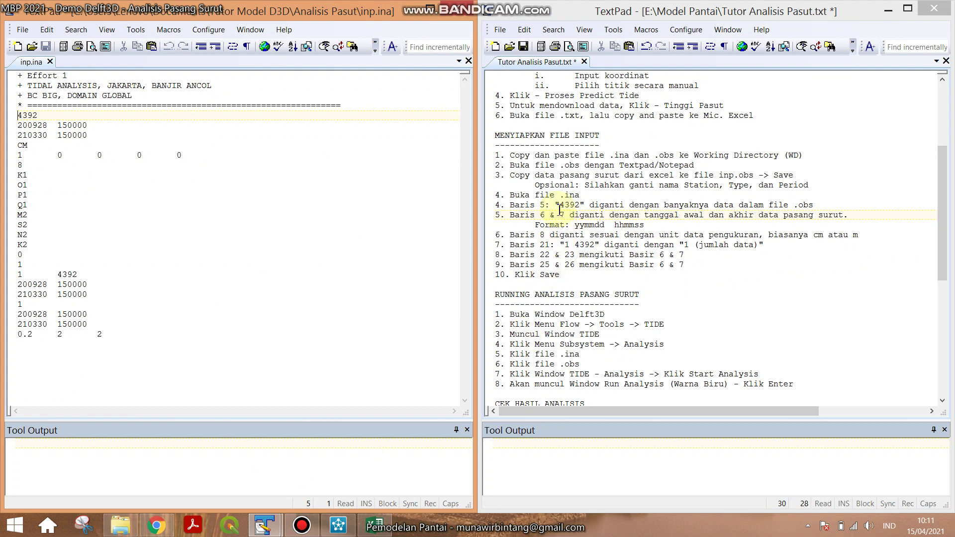
left_click_drag(560, 208, 576, 207)
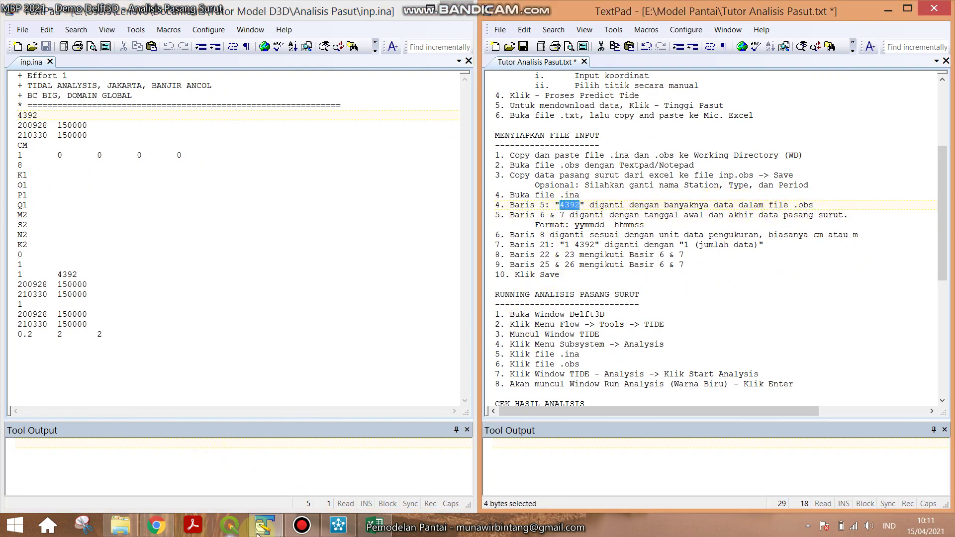
left_click(374, 525)
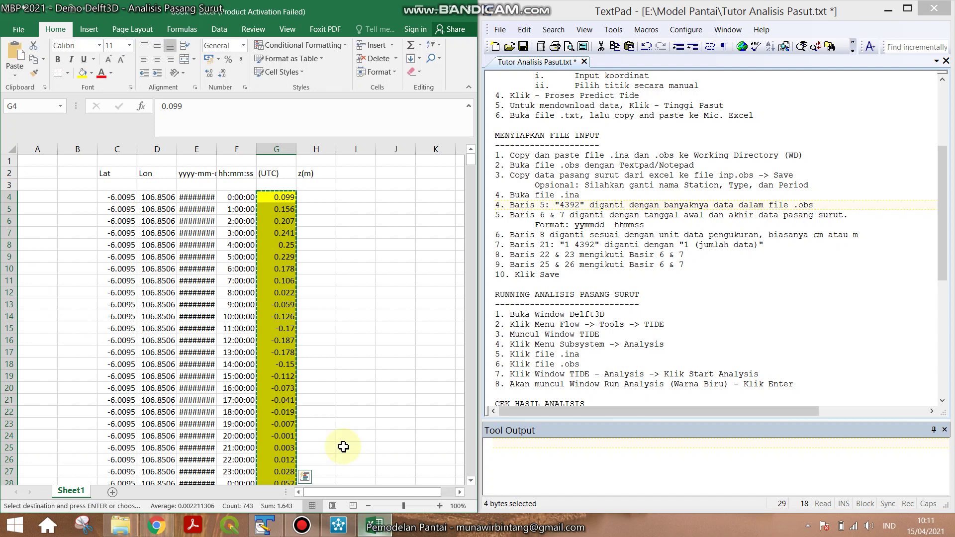
key("Escape")
left_click(281, 195)
key("ctrl+shift+Down")
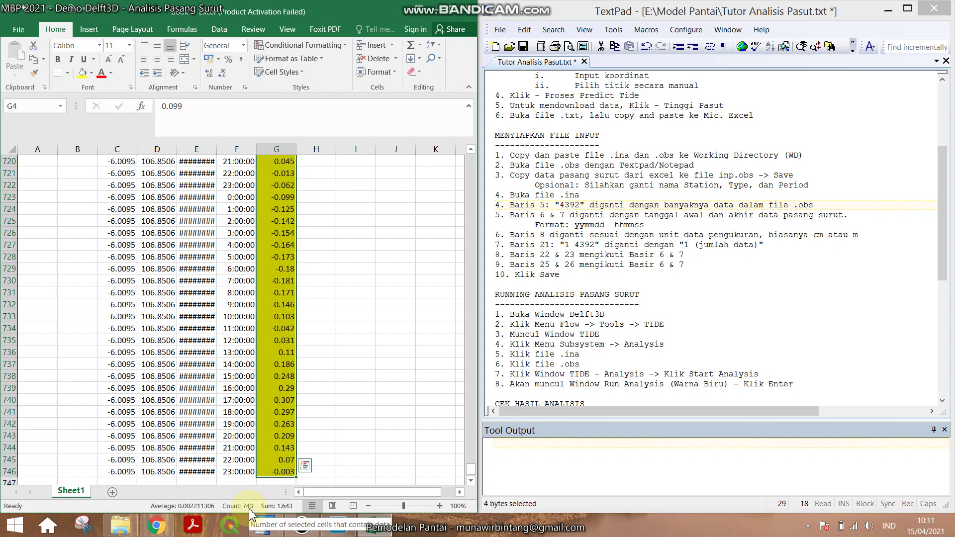
left_click(431, 8)
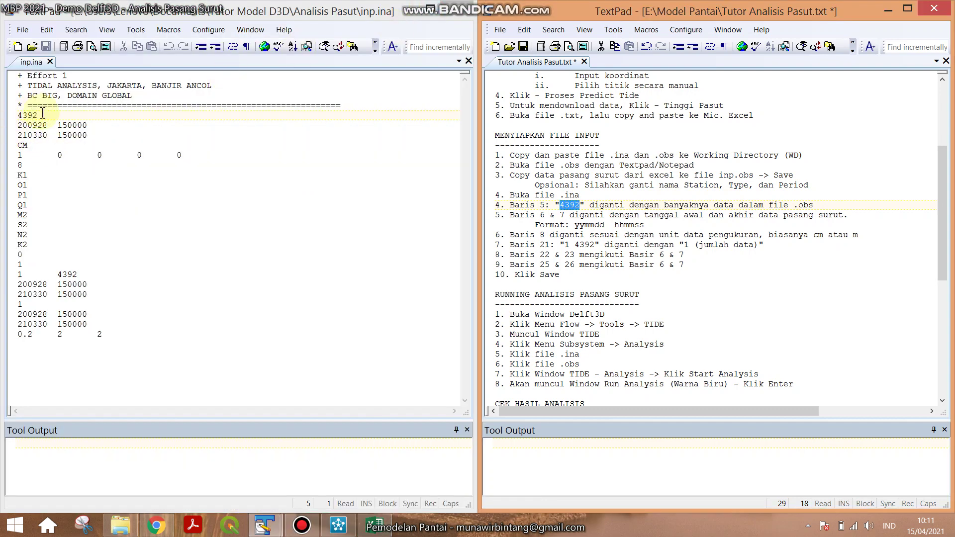
left_click_drag(38, 114, 13, 121)
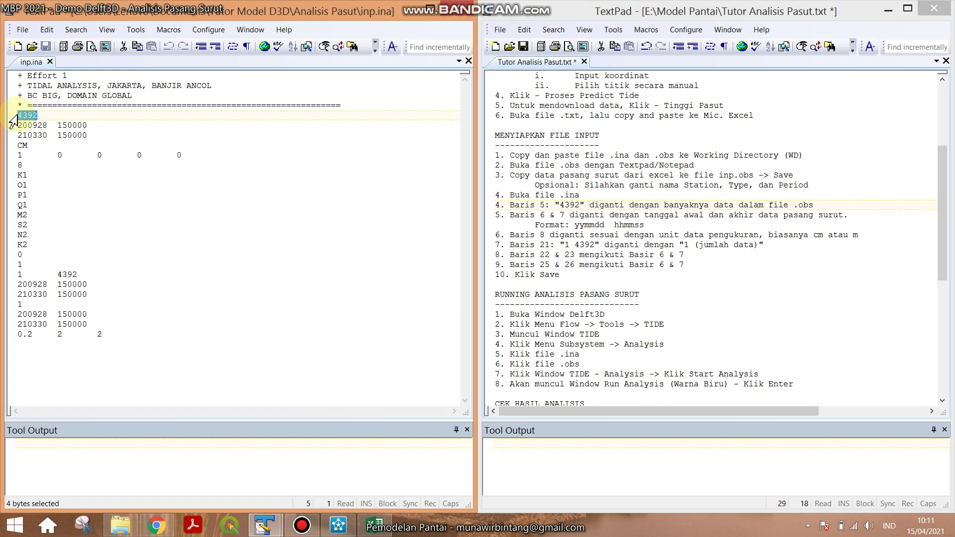
type("7")
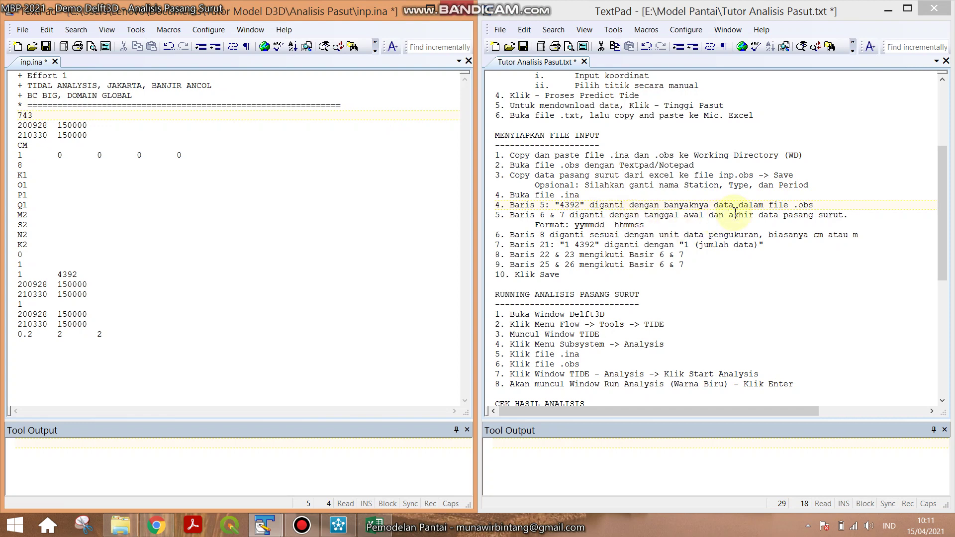
Step: Widen worksheet column E to fit its dates, and check the first and last dates and times of the tide data
left_click(374, 525)
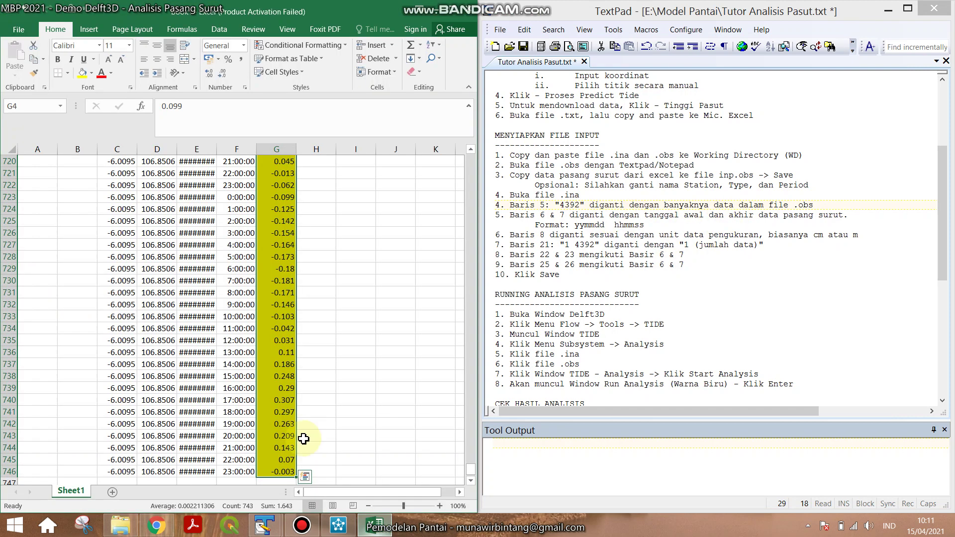
left_click(233, 256)
key("Left")
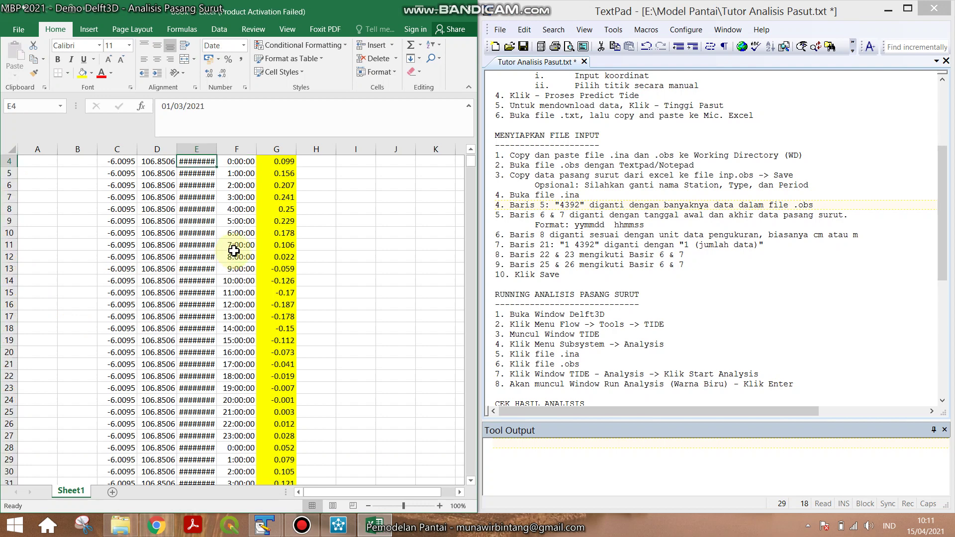
key("ctrl+Up")
double_click(216, 147)
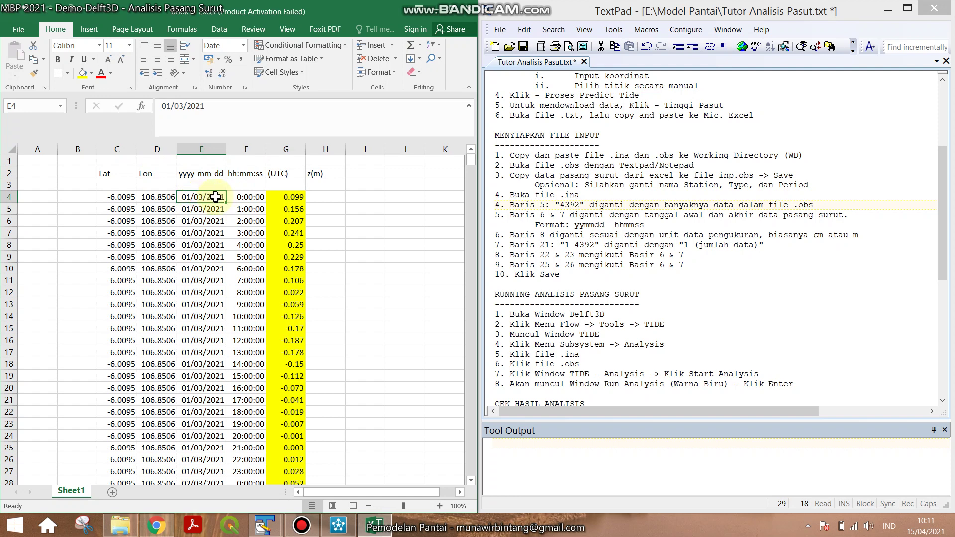
left_click(206, 220)
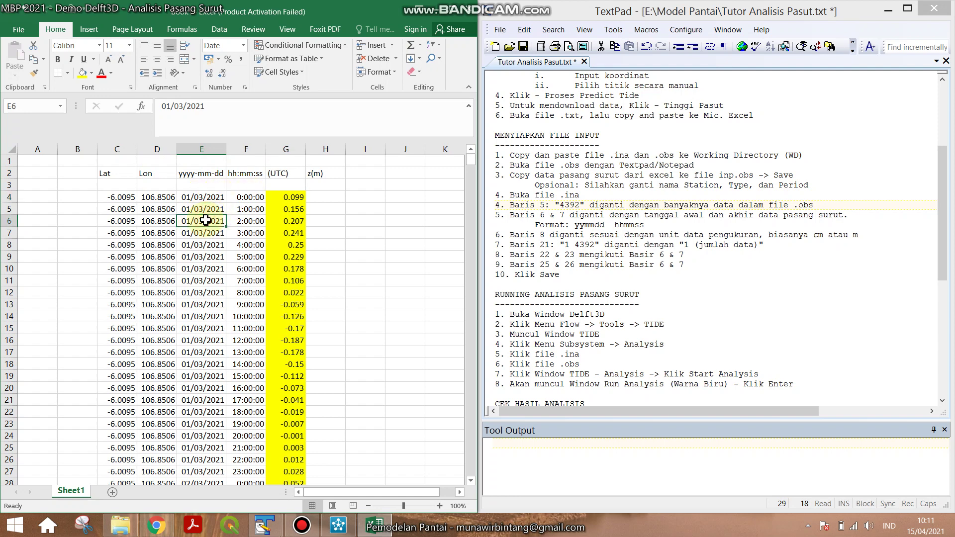
double_click(205, 220)
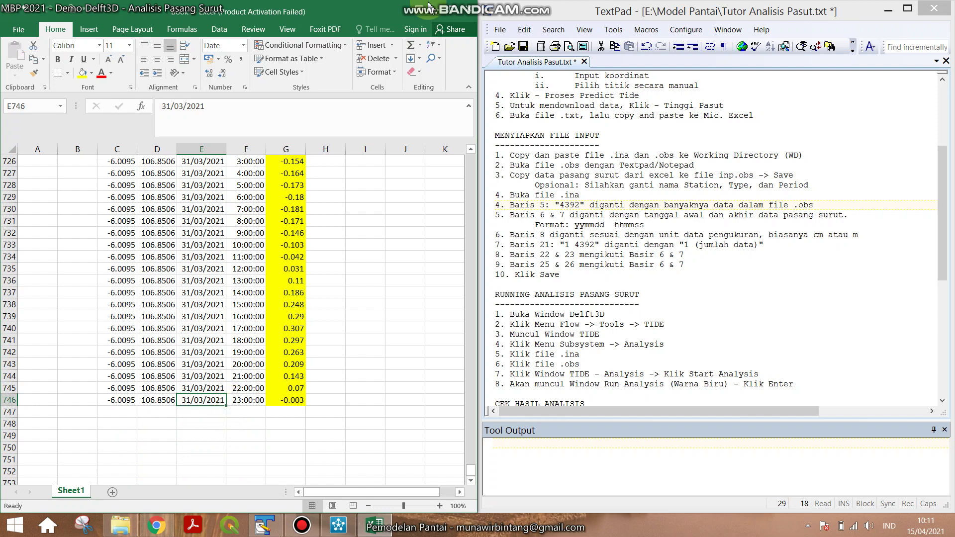
key("alt+Tab")
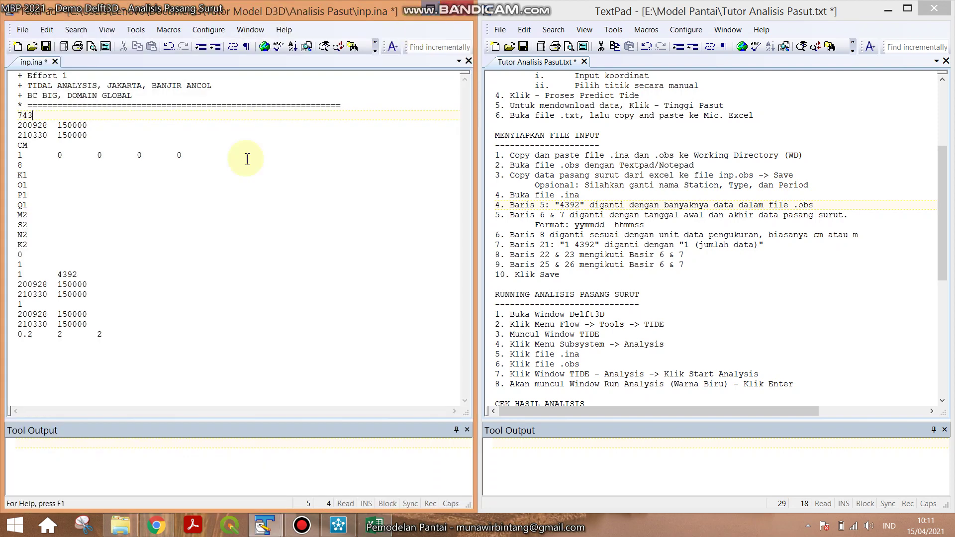
left_click(25, 126)
key("Delete")
type("103")
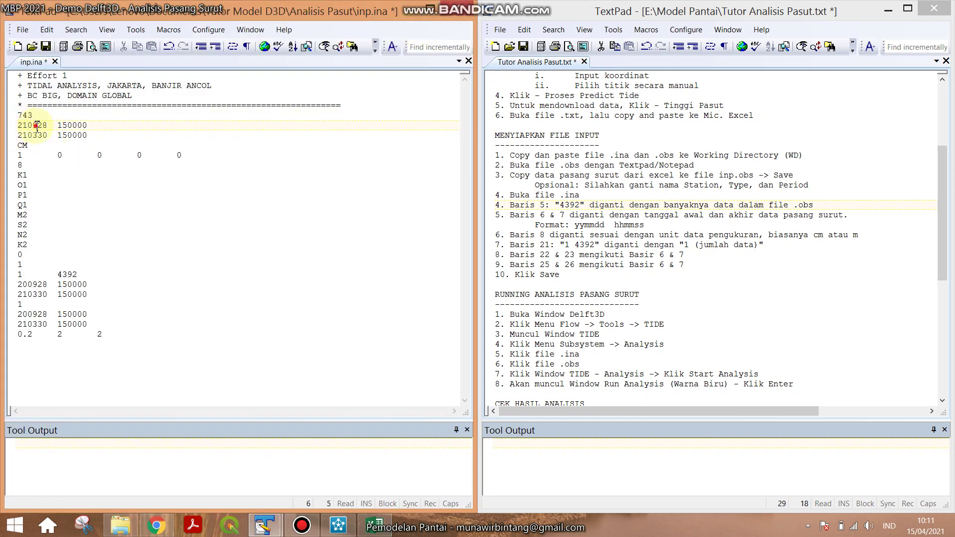
key("BackSpace")
type("3")
left_click_drag(38, 126, 67, 126)
type("01  00")
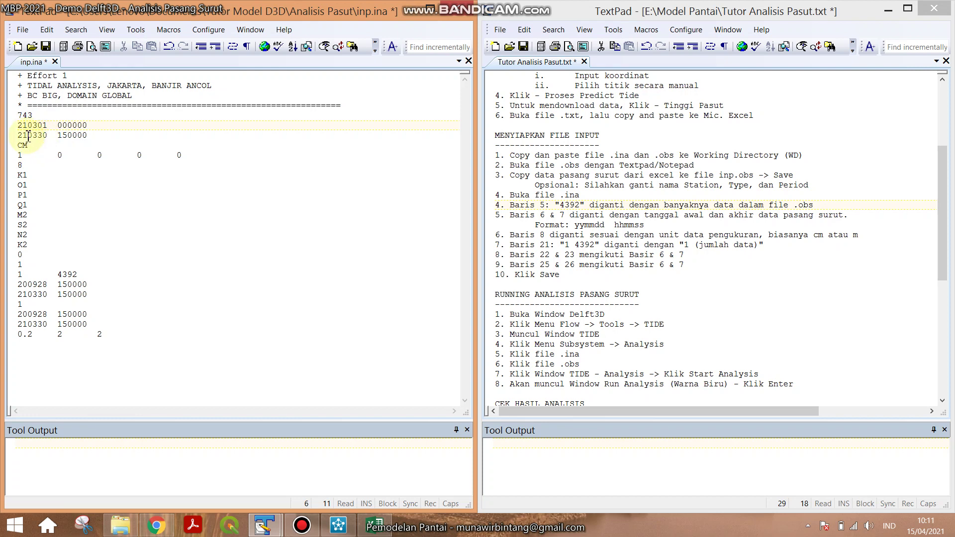
left_click(28, 135)
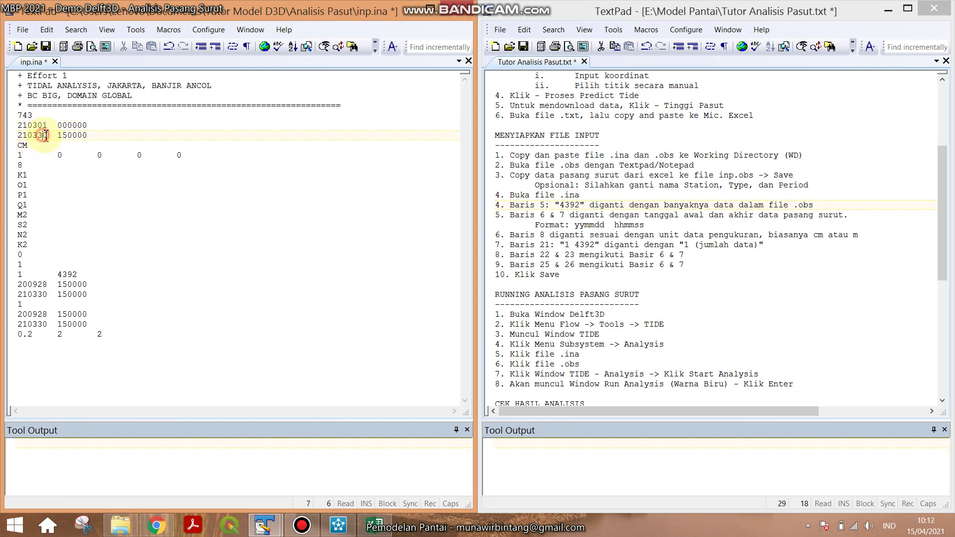
type("1")
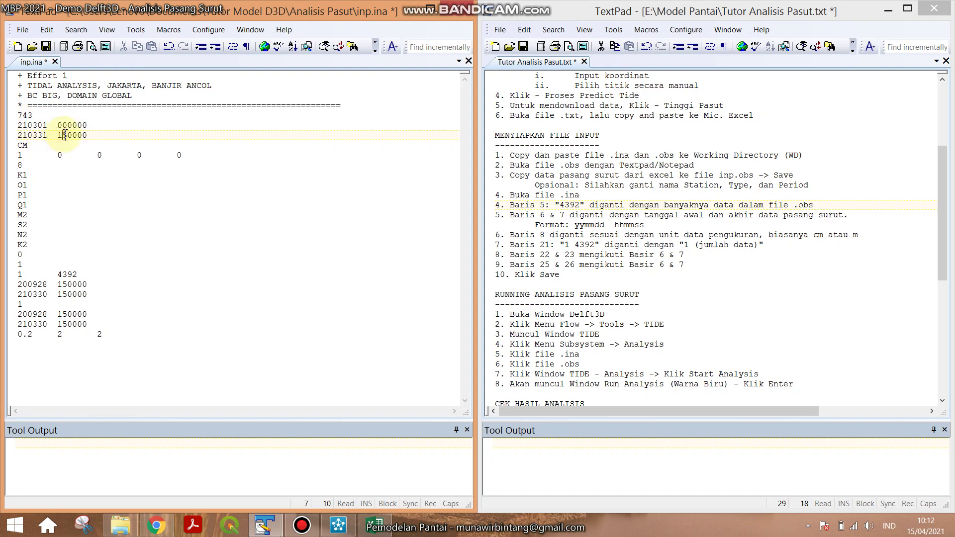
key("Delete")
key("Delete")
type("23")
left_click(73, 127)
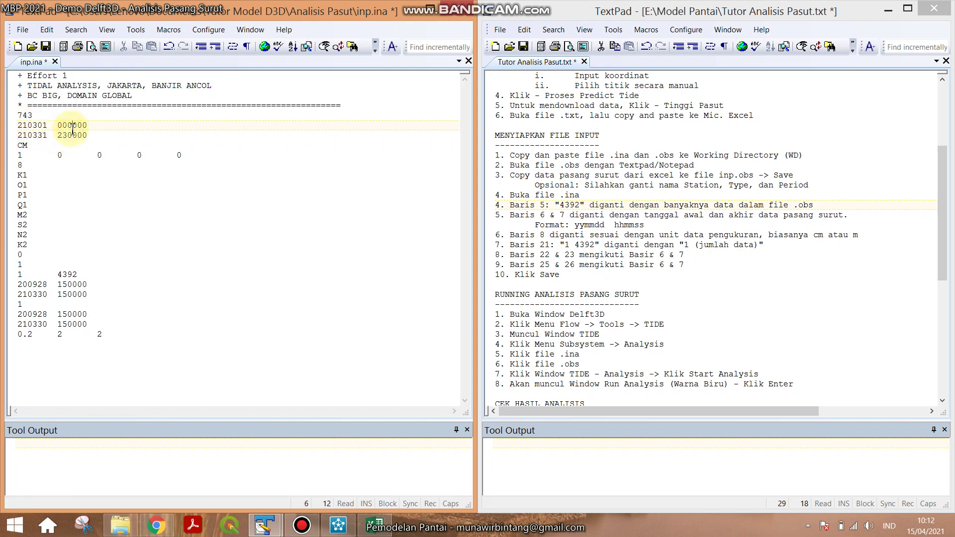
Step: Check the tide-height unit in the worksheet header and change the unit on line 8 of inp.ina to M
left_click(558, 235)
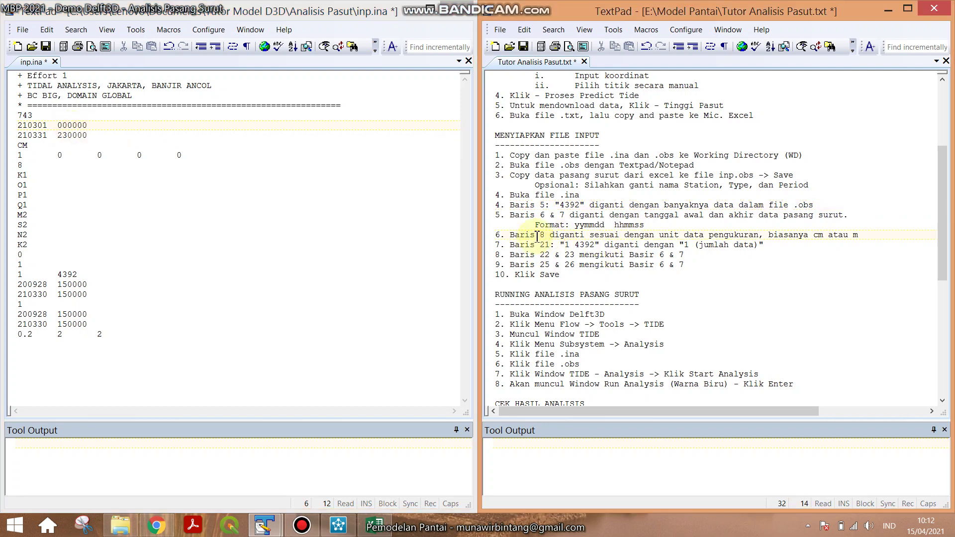
left_click(302, 530)
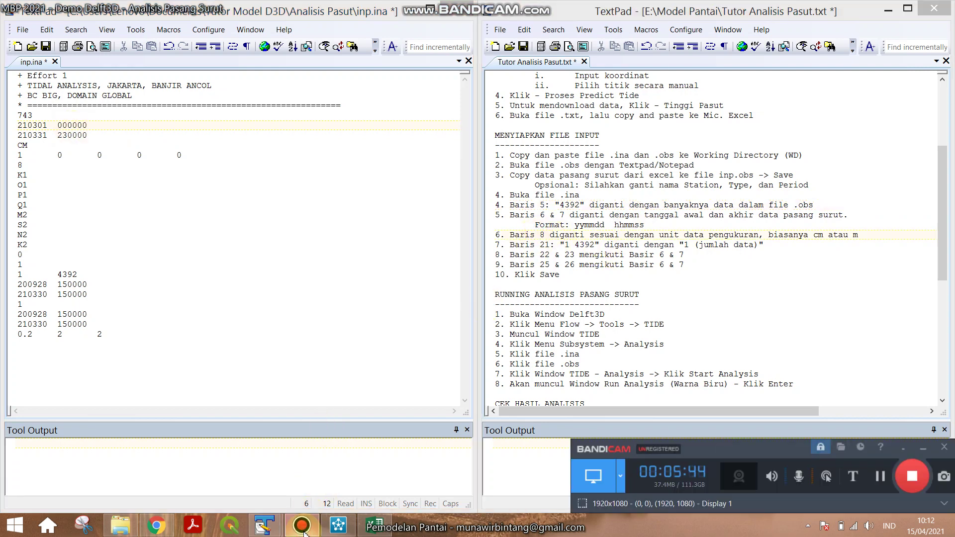
left_click(304, 533)
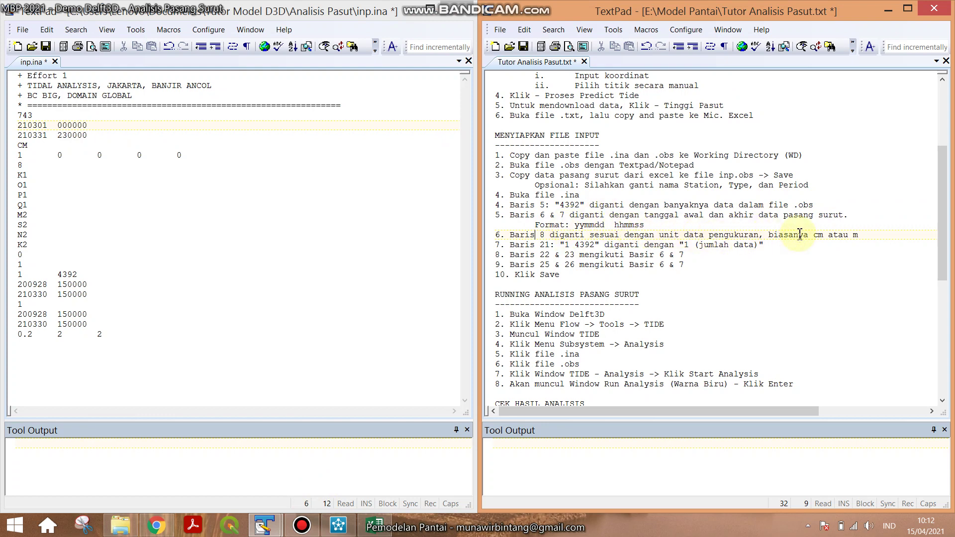
left_click(376, 531)
left_click(277, 327)
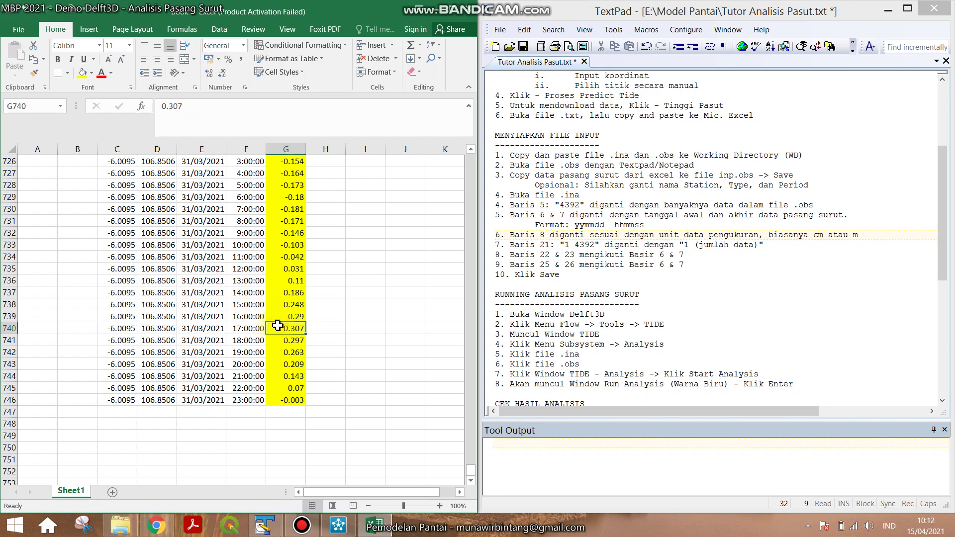
key("ctrl+Up")
key("Up")
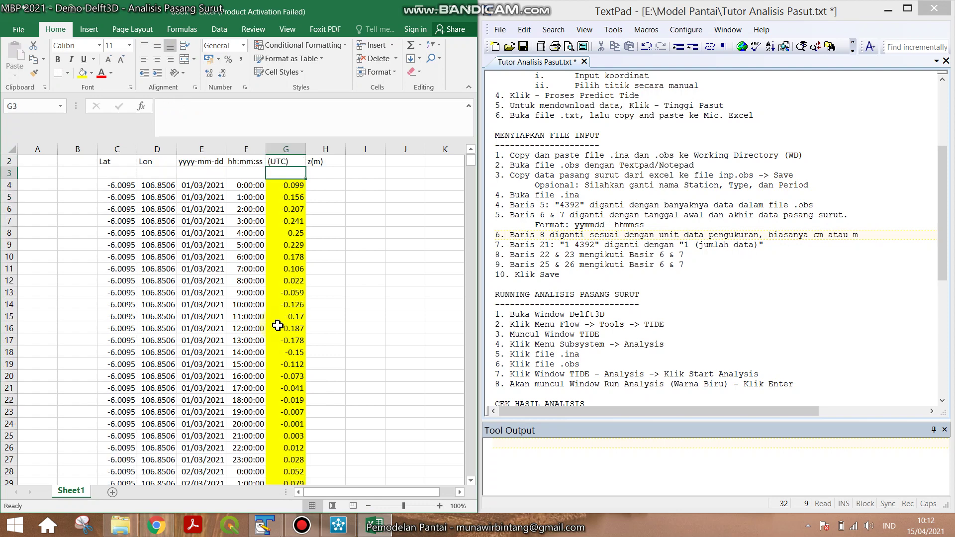
left_click(324, 163)
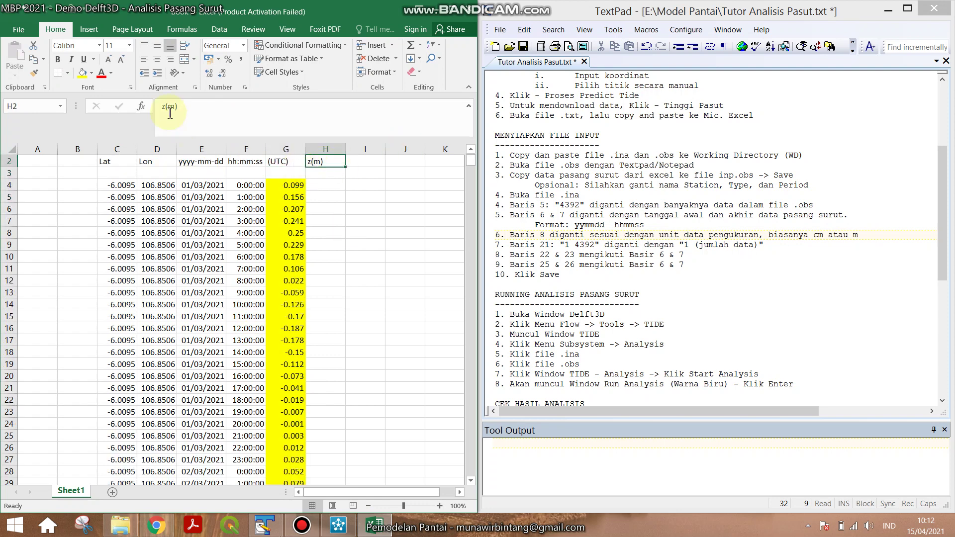
key("alt+Tab")
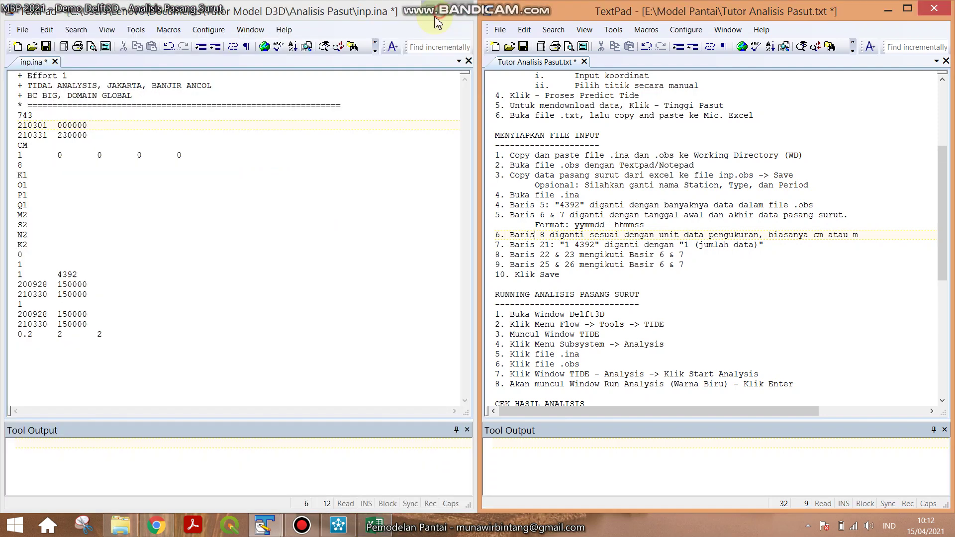
left_click(22, 146)
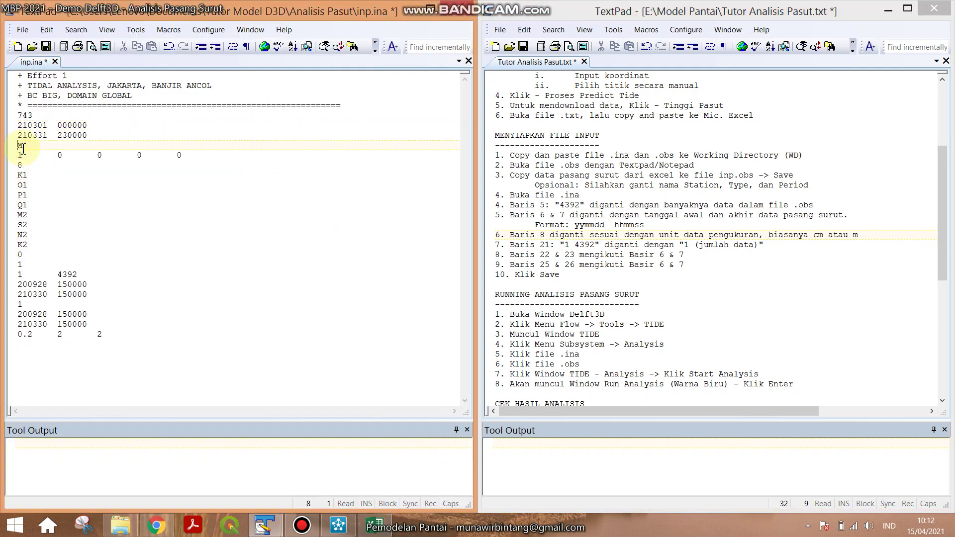
Step: Replace the data count 4392 on line 21 of inp.ina with 743, following instruction 7 of the guide
left_click(568, 246)
left_click(593, 245, "shift")
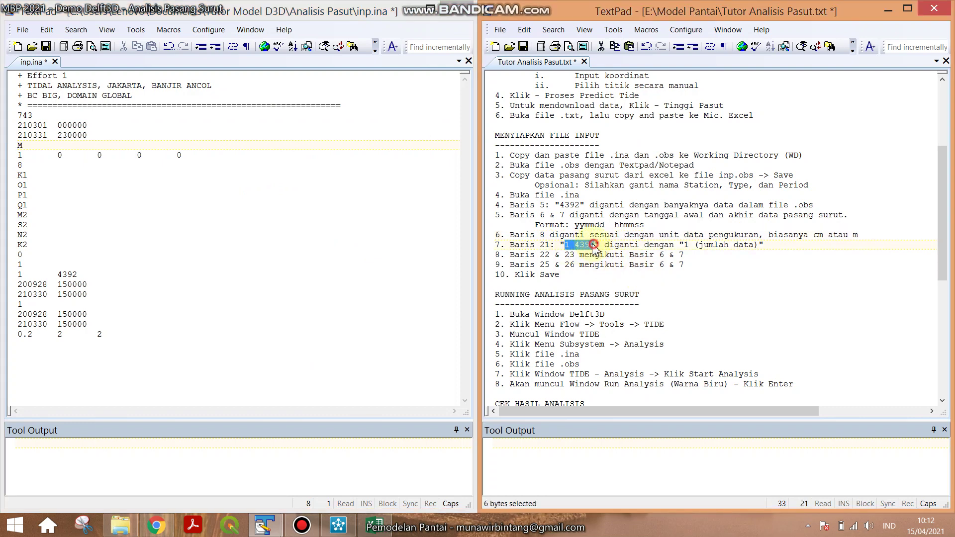
left_click_drag(18, 274, 80, 275)
left_click(57, 274)
left_click(81, 274, "shift")
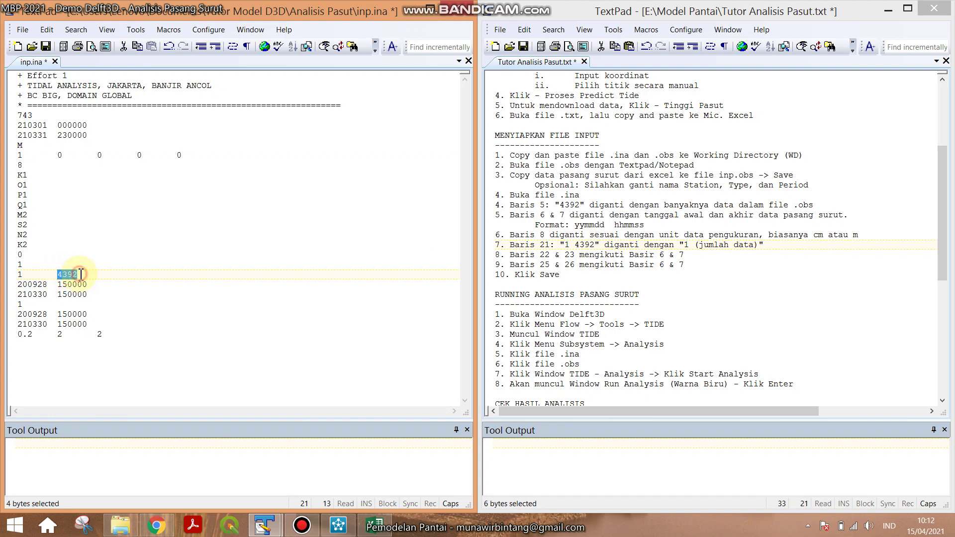
type("7")
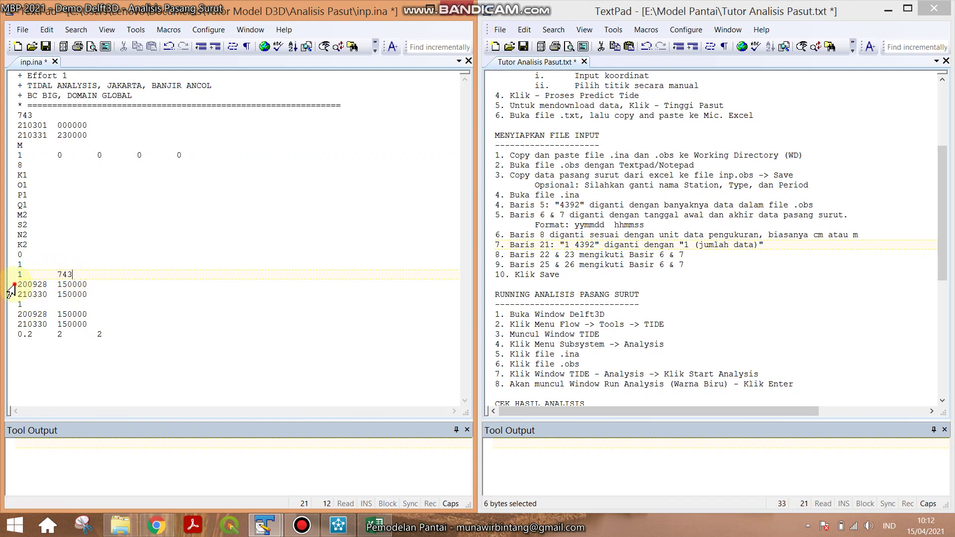
Step: Copy the start and end date lines 6 and 7 of inp.ina over lines 22 and 23
left_click_drag(13, 284, 88, 293)
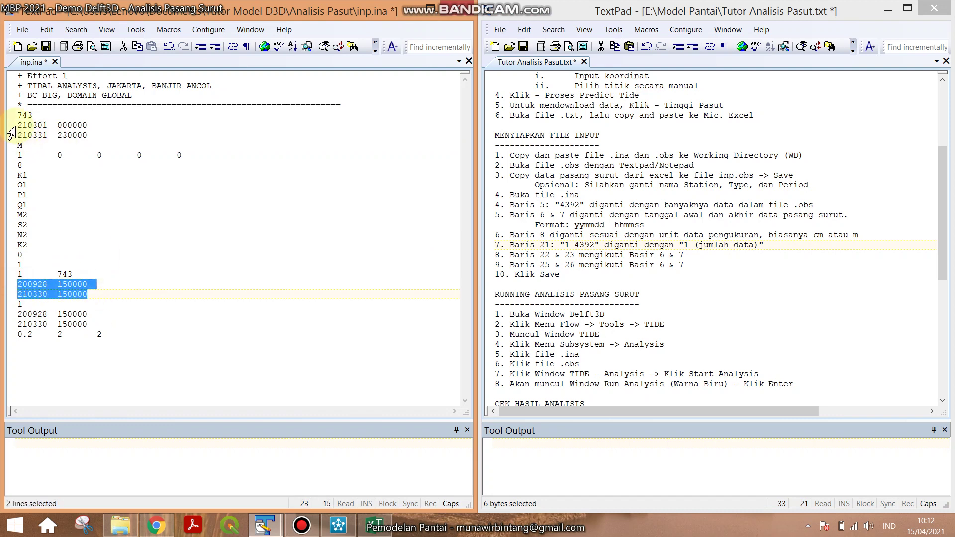
left_click_drag(15, 127, 12, 137)
key("ctrl+c")
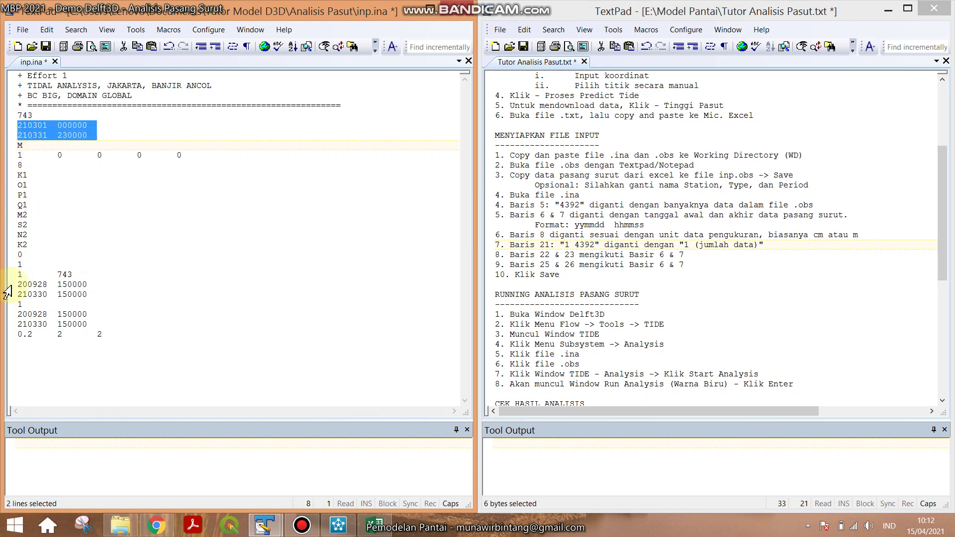
left_click(9, 287)
left_click(2, 305, "shift")
key("ctrl+v")
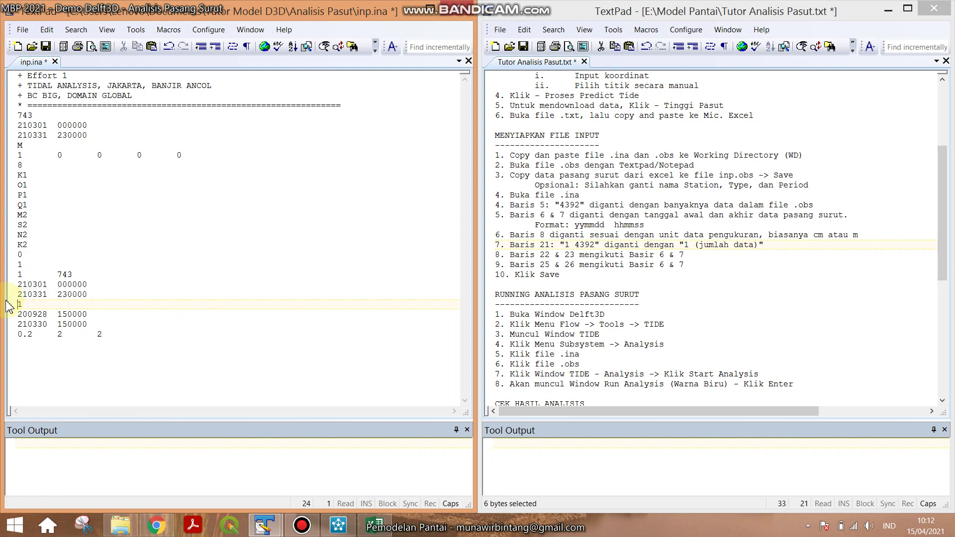
Step: Replace lines 25 and 26 of inp.ina with the same copied start and end date lines
left_click_drag(8, 313, 7, 332)
right_click(20, 329)
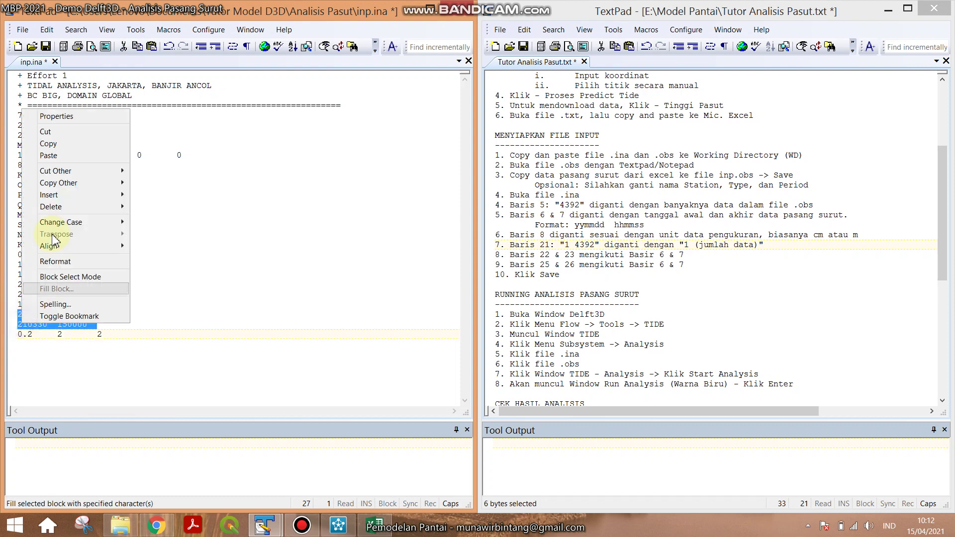
left_click(44, 151)
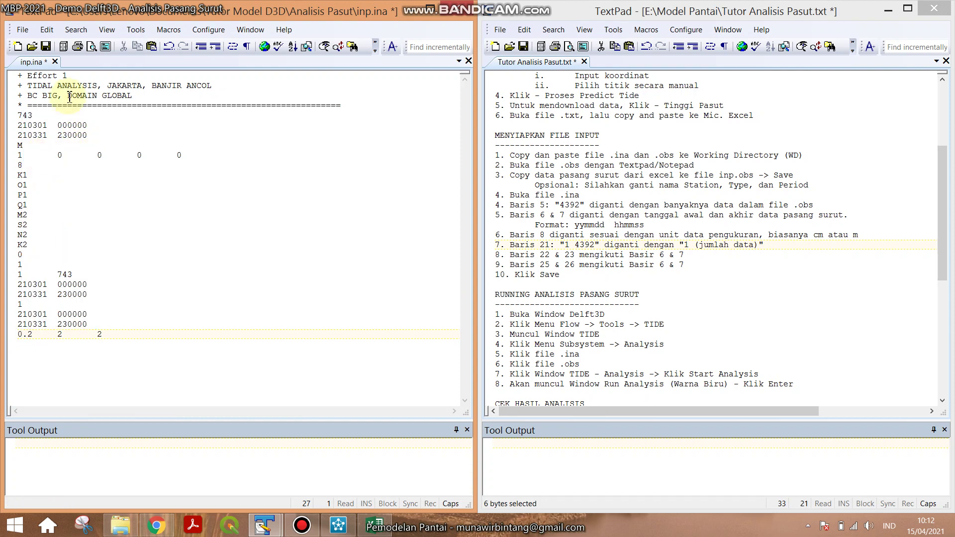
Step: Save inp.ina, close its editor window, and select both inp.ina and inp.obs in the Analisis Pasut folder
left_click(46, 47)
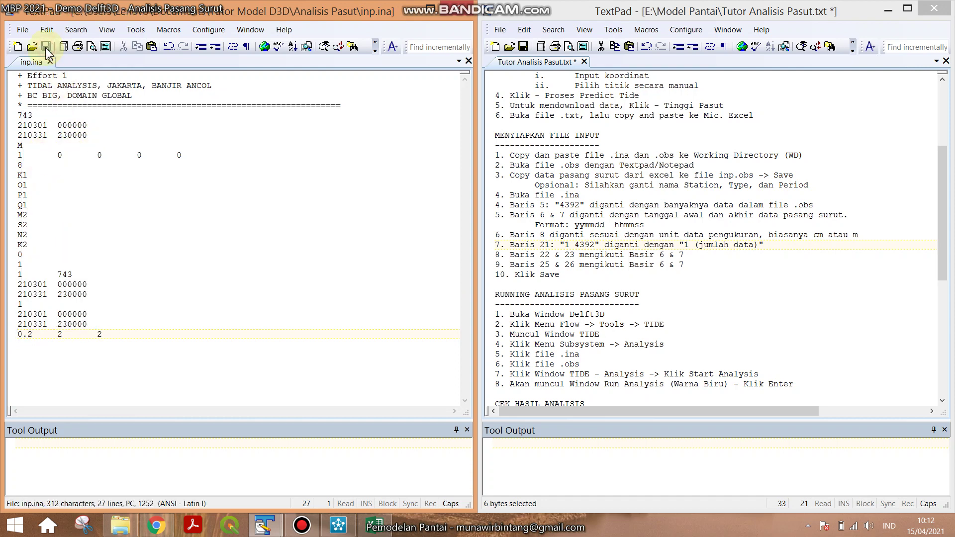
left_click(564, 276)
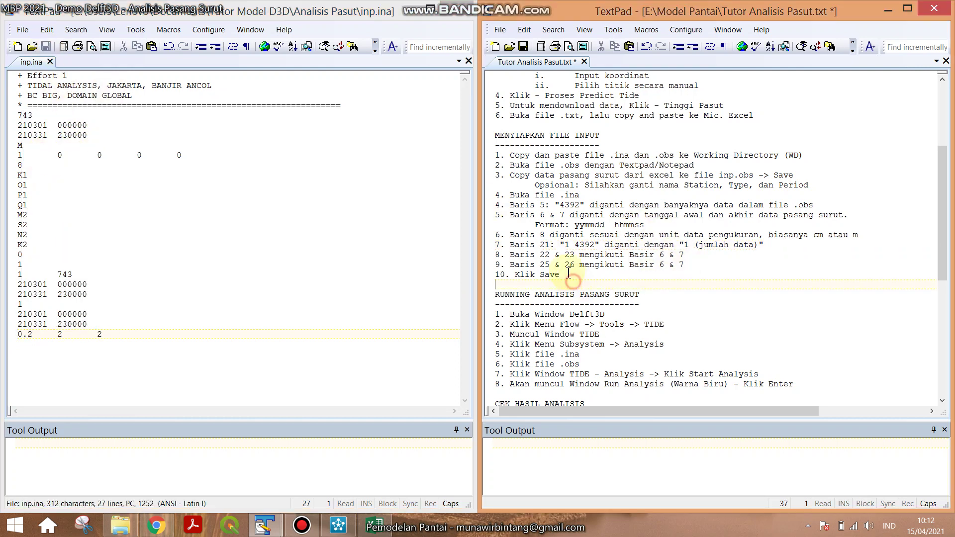
left_click(450, 9)
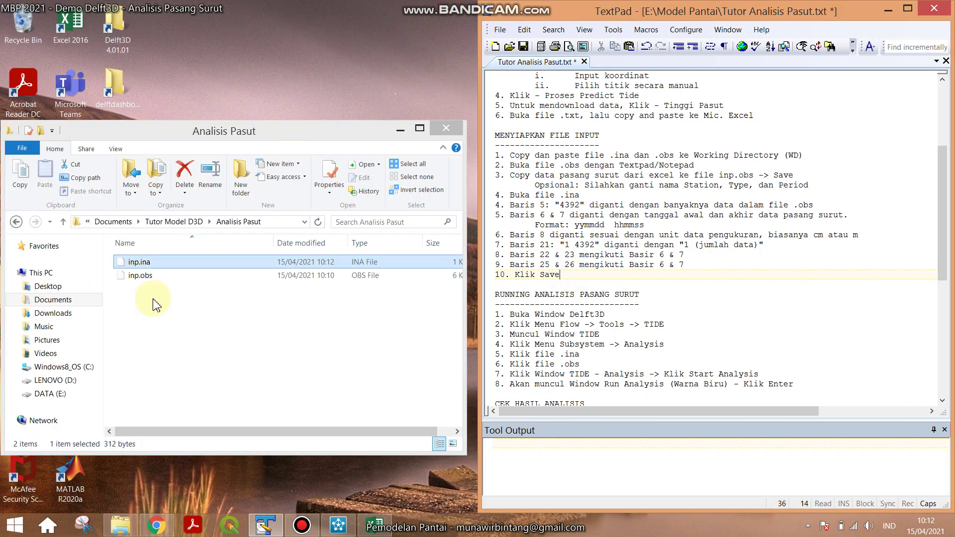
left_click(169, 276)
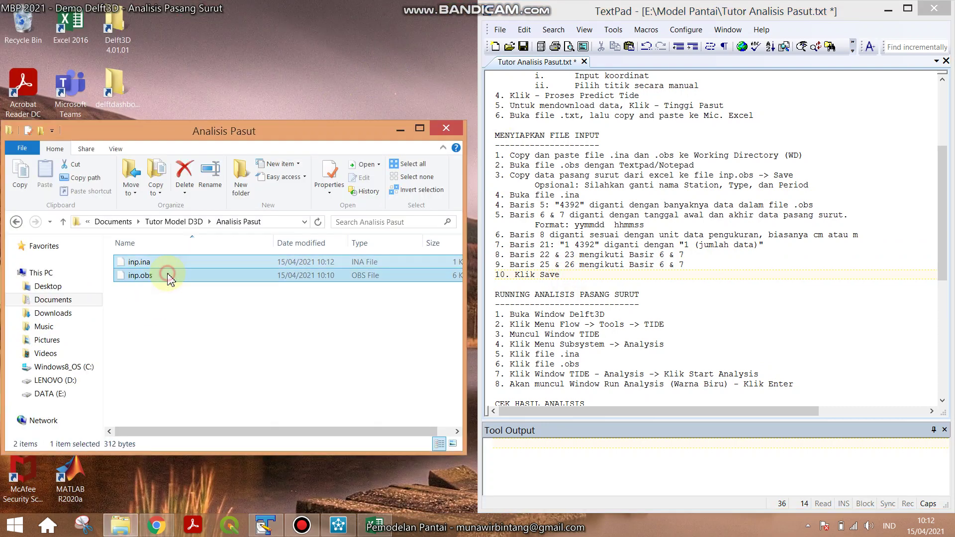
Step: Consult the guide's RUNNING ANALISIS PASANG SURUT section, switch to the Delft3D menu and select Analisis Pasut as the working directory
left_click(618, 282)
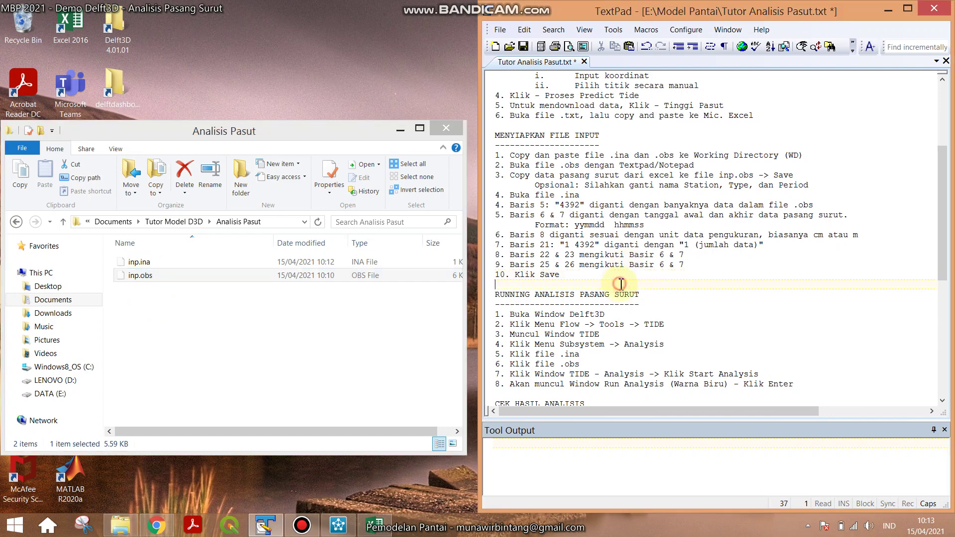
scroll(615, 251, "down", 2)
key("Down")
key("shift+End")
scroll(651, 226, "down", 2)
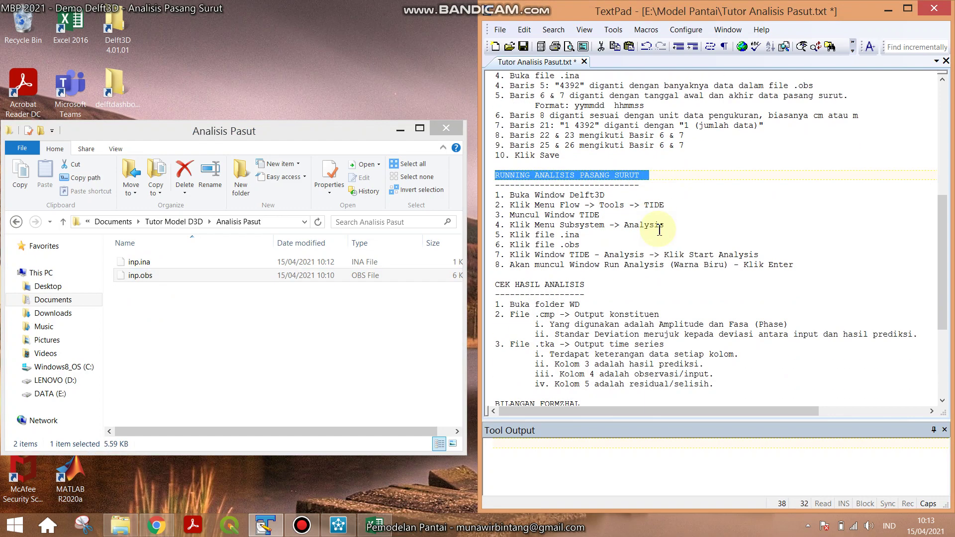
scroll(656, 198, "down", 1)
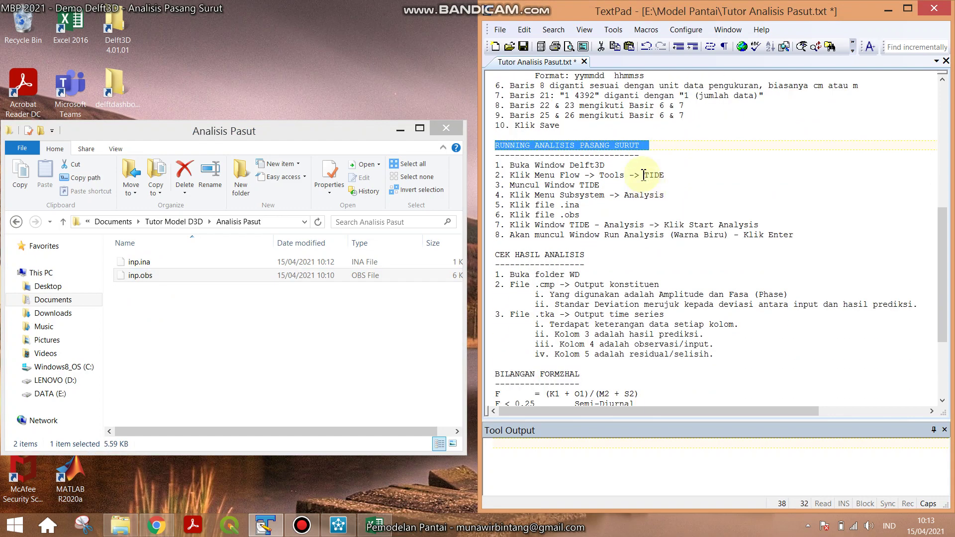
left_click(341, 527)
left_click_drag(490, 195, 337, 238)
left_click(329, 423)
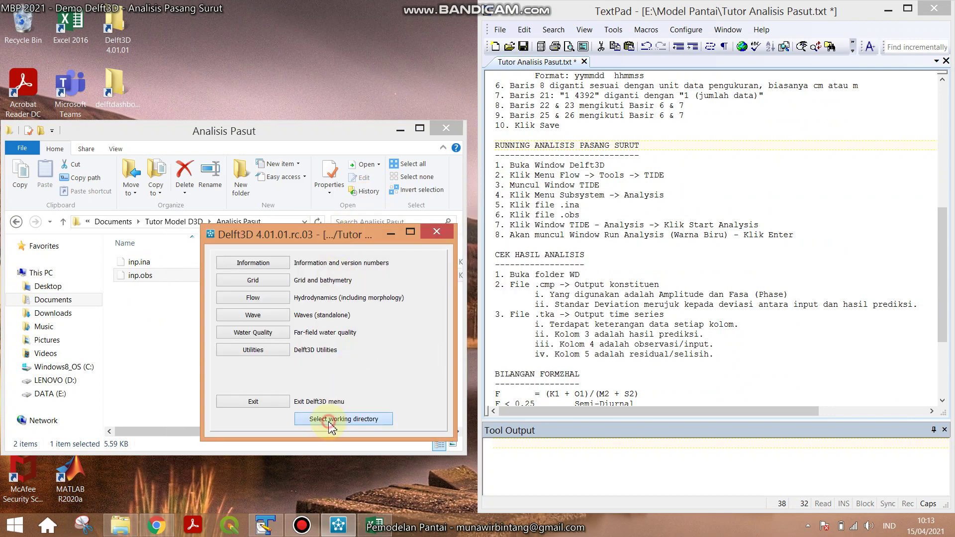
left_click(641, 430)
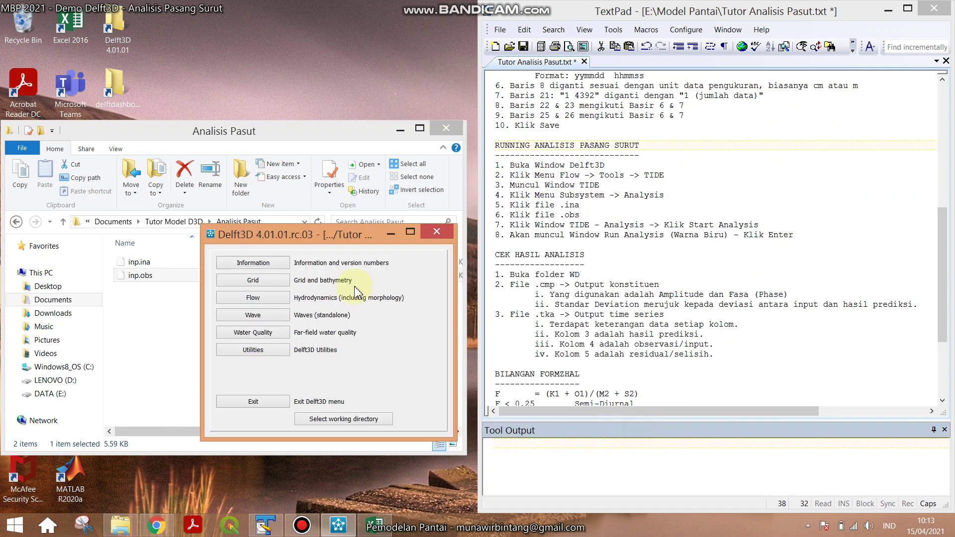
Step: Launch the standalone TIDE analysis and prediction tool from the additional Flow tools and place its window over the menu
left_click(269, 299)
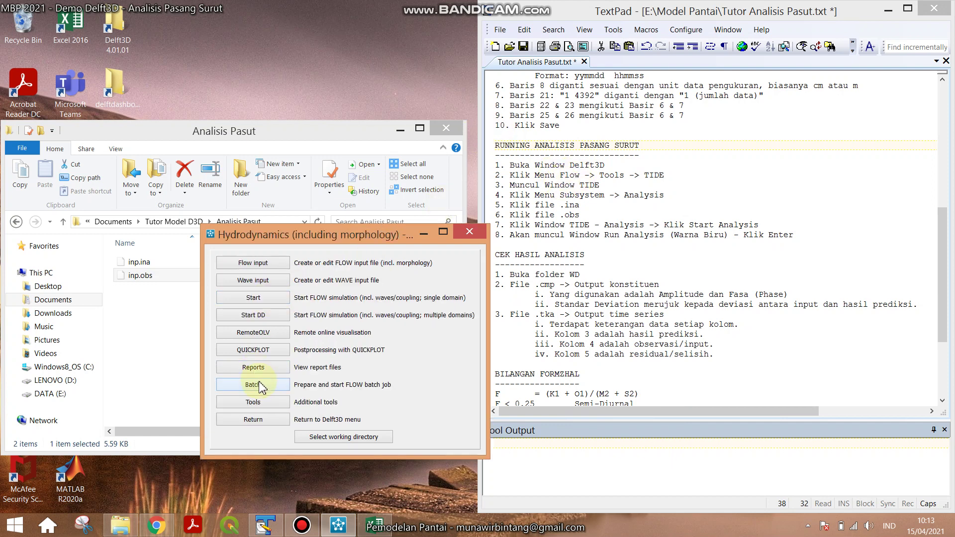
left_click(261, 403)
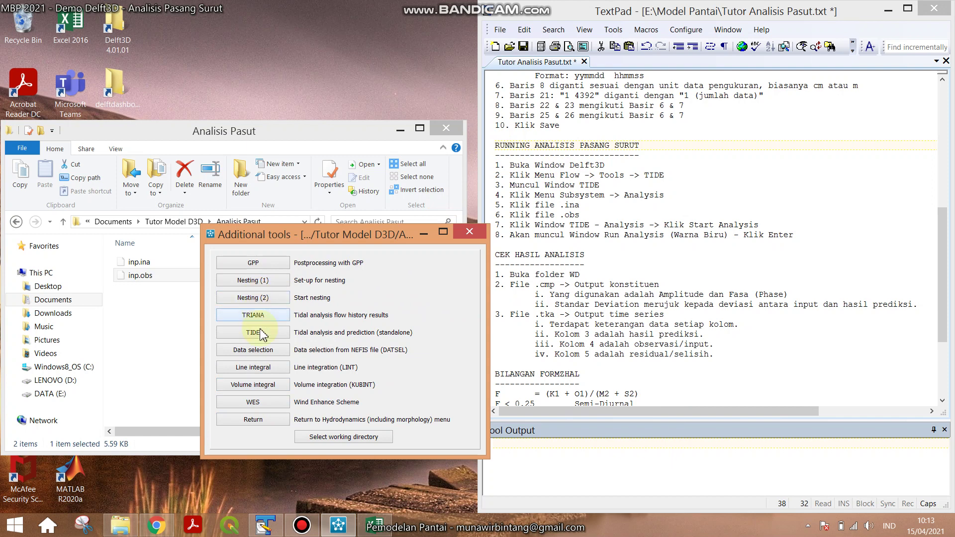
left_click(260, 339)
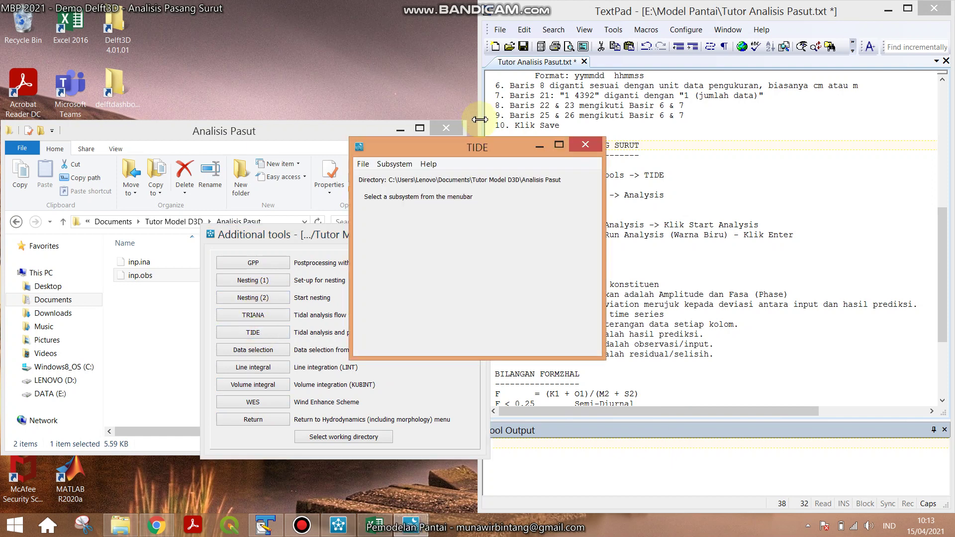
left_click_drag(486, 150, 327, 236)
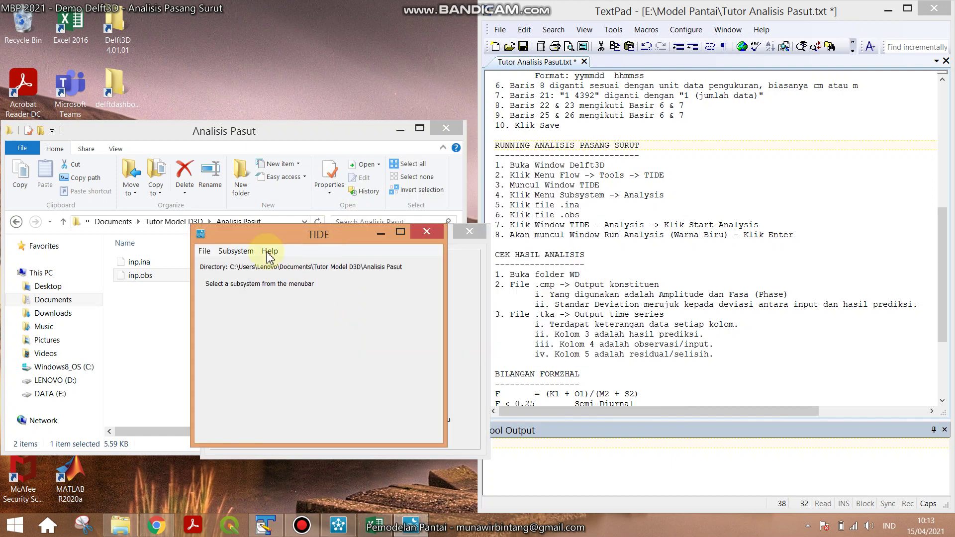
Step: Choose the Analysis subsystem in TIDE and load inp.ina as the input file and inp.obs as the observation file
left_click(231, 251)
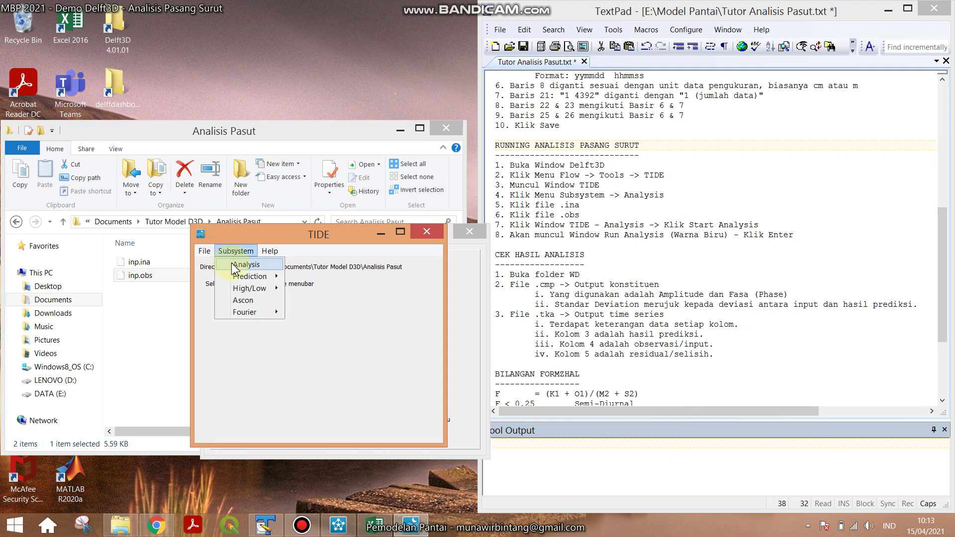
left_click(240, 264)
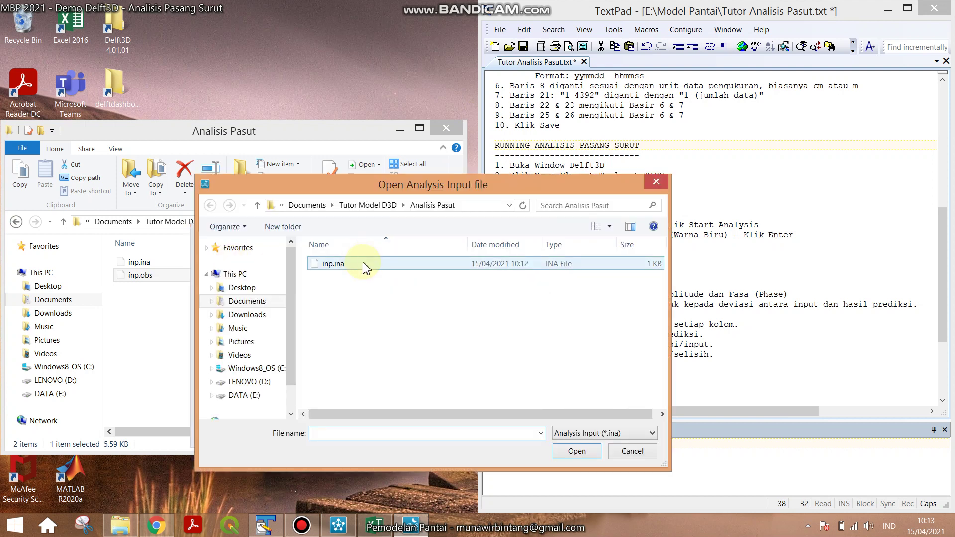
left_click(363, 264)
left_click(560, 451)
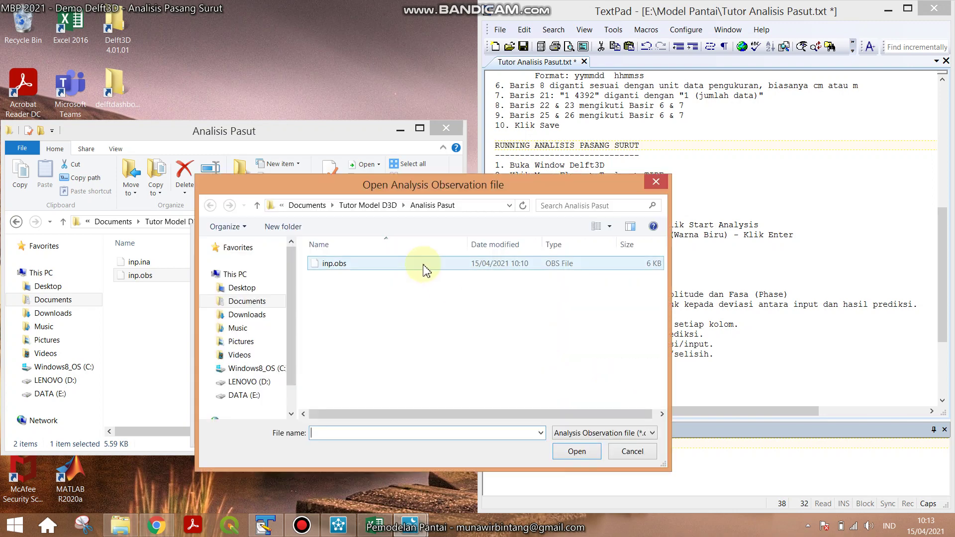
left_click(423, 266)
left_click(577, 451)
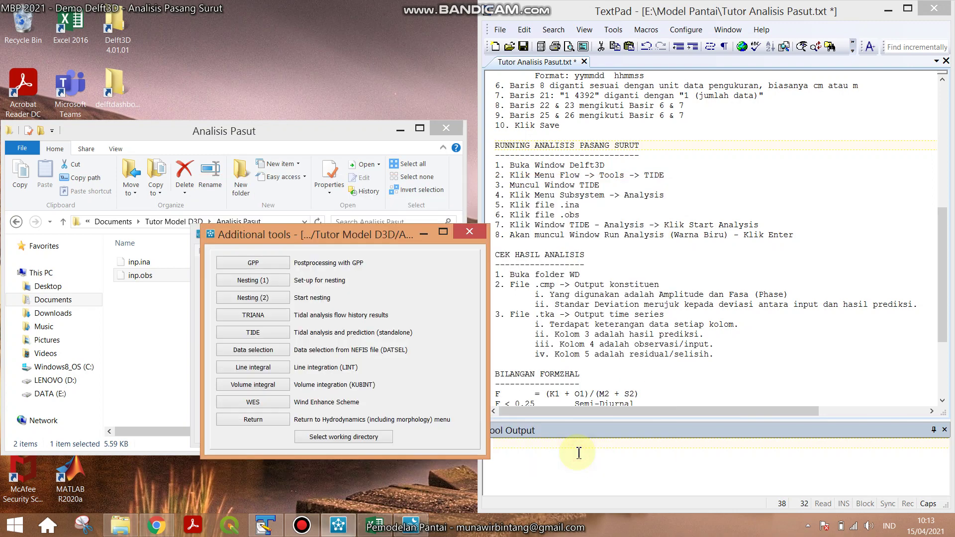
Step: Bring the TIDE - Analysis window to the front, run the analysis, and dismiss the progress monitor once it finishes
mouse_move(423, 533)
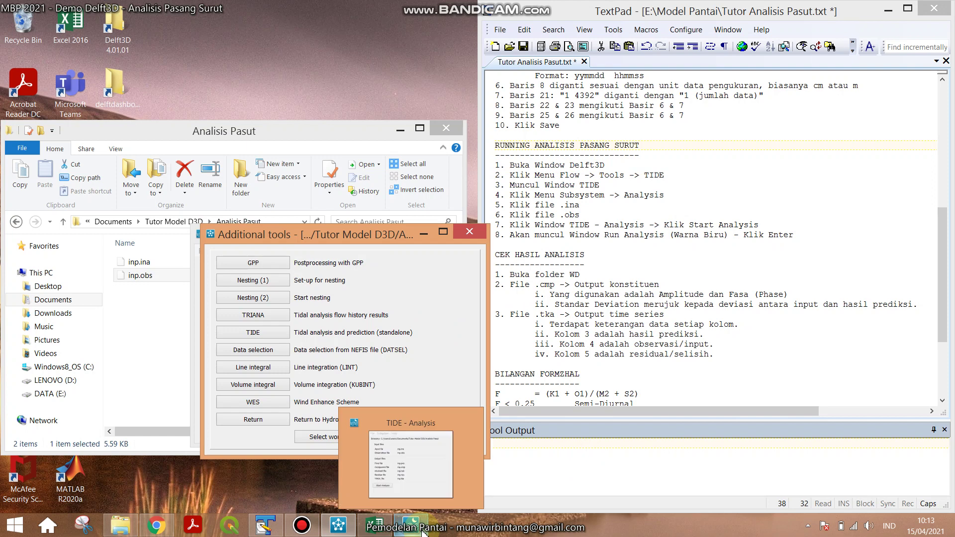
left_click(423, 533)
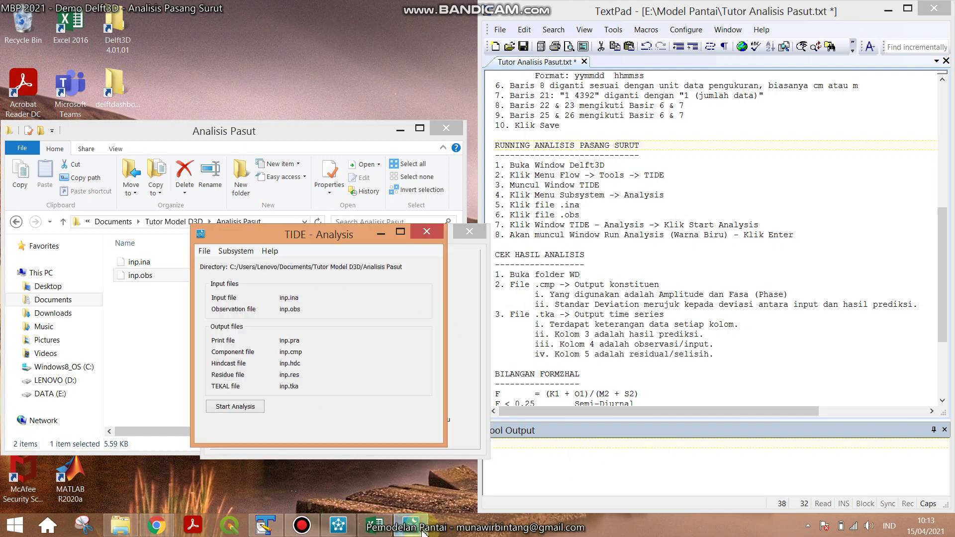
left_click(248, 410)
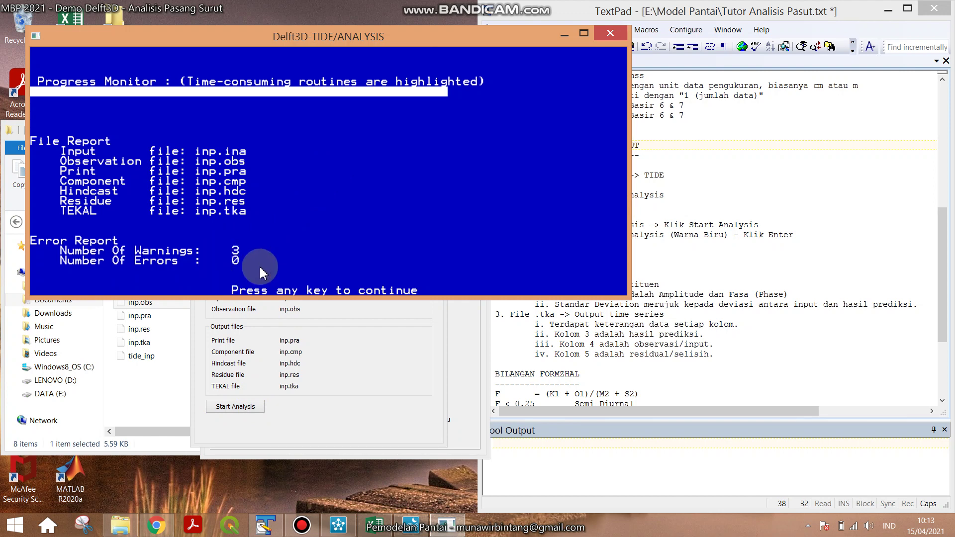
key("Return")
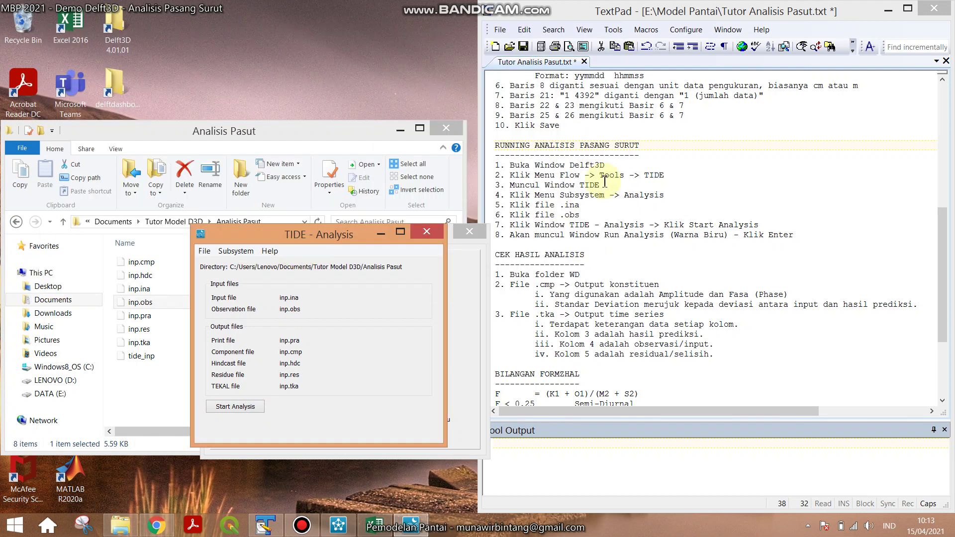
Step: Read the guide's CEK HASIL ANALISIS section and tell the input files inp.ina and inp.obs apart from the outputs in the working folder
left_click(615, 172)
scroll(614, 173, "down", 1)
scroll(615, 173, "down", 2)
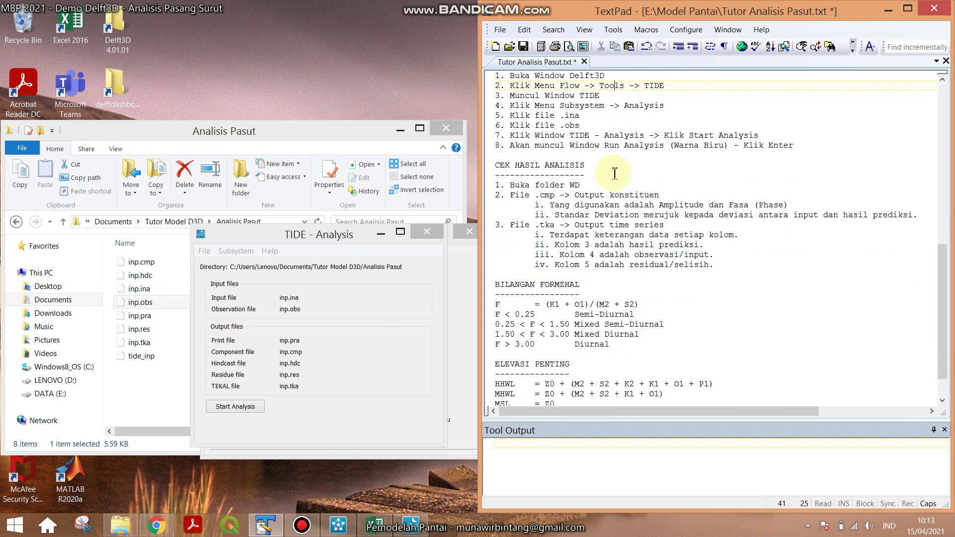
left_click_drag(794, 146, 587, 165)
left_click(634, 195)
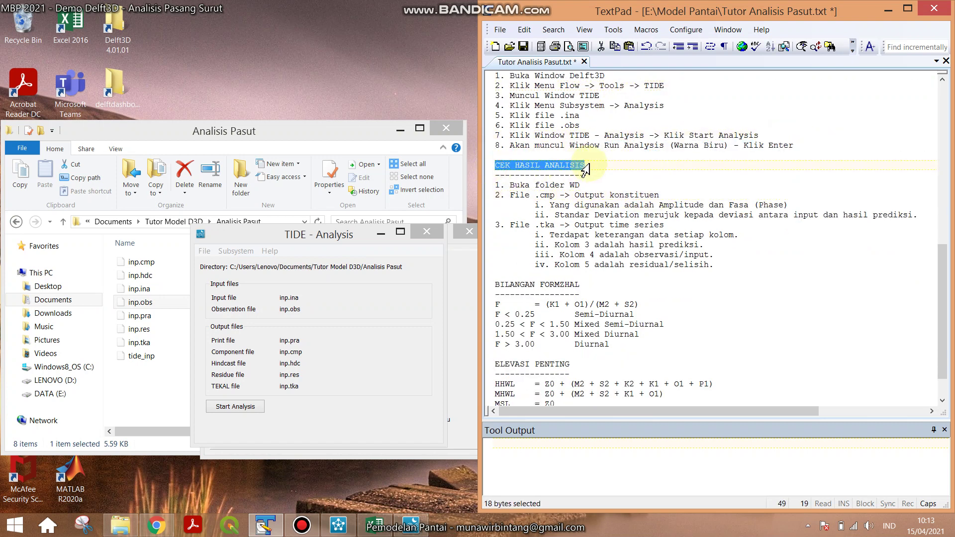
left_click(580, 186)
left_click(272, 132)
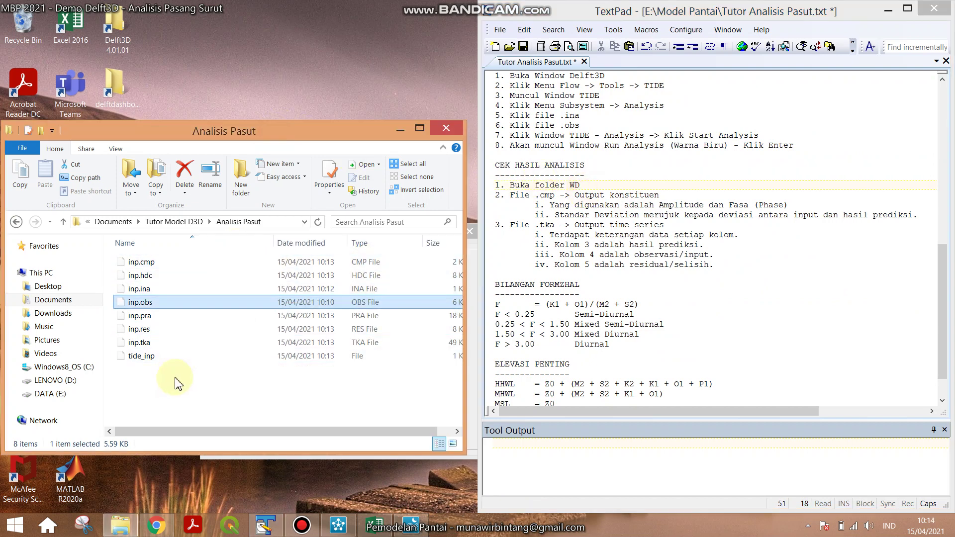
left_click(160, 290, "ctrl")
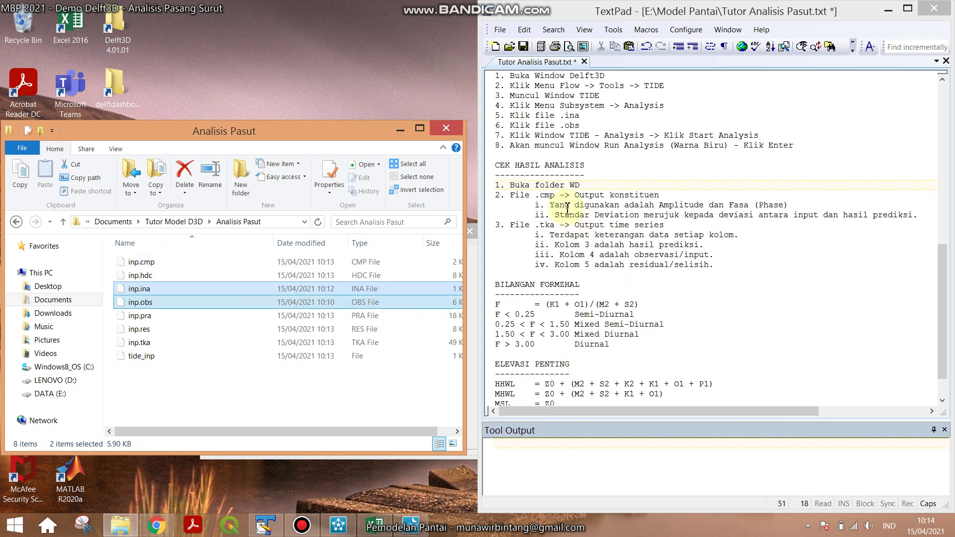
Step: Open the analysis output files inp.cmp and inp.tka together in TextPad
left_click(194, 265)
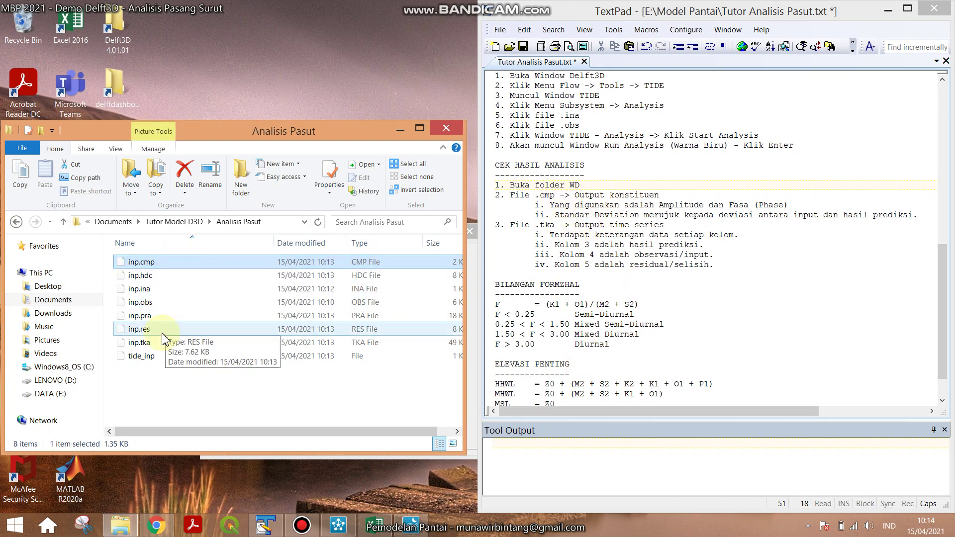
left_click(160, 342, "ctrl")
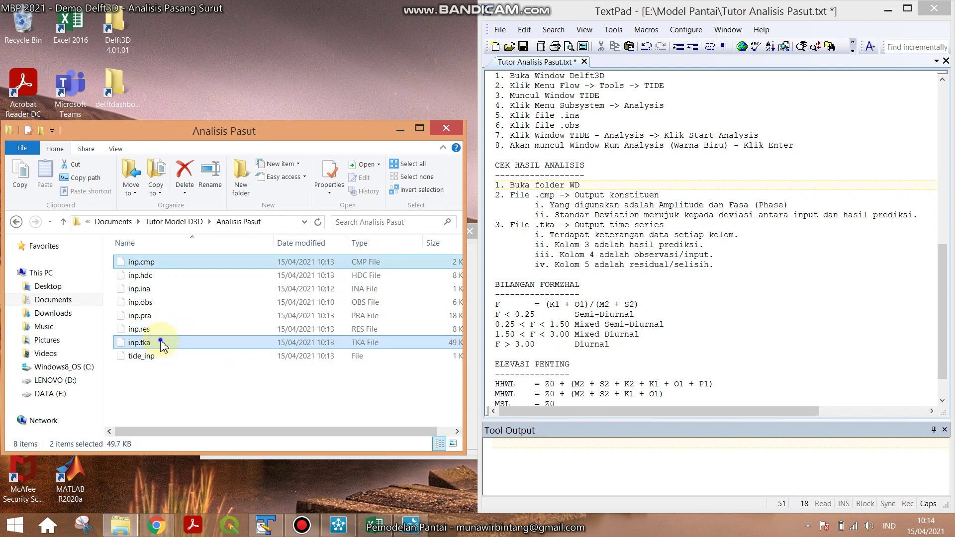
right_click(162, 341)
left_click(222, 183)
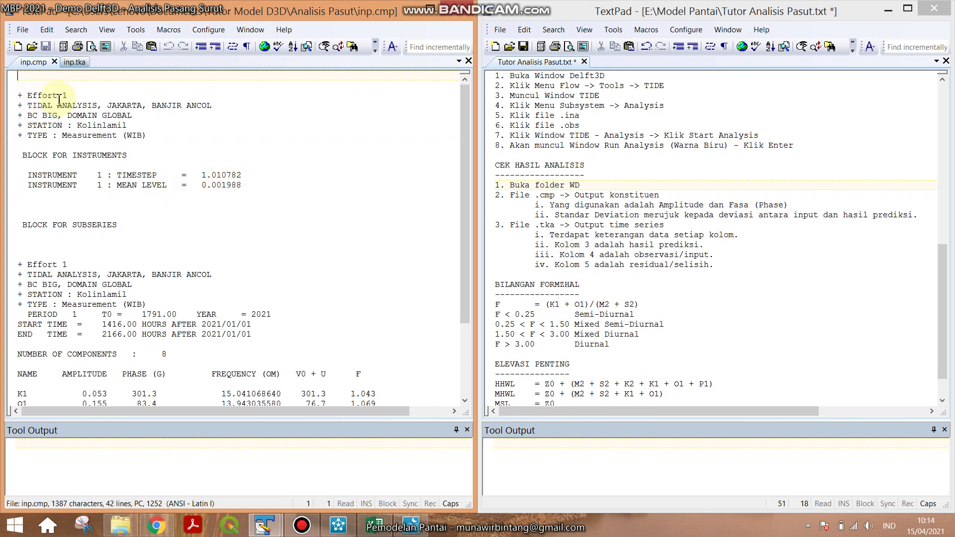
Step: Copy the constituent table, from the NAME header row through K2, from inp.cmp into Sheet2 of the Excel workbook starting at B2
scroll(59, 100, "down", 4)
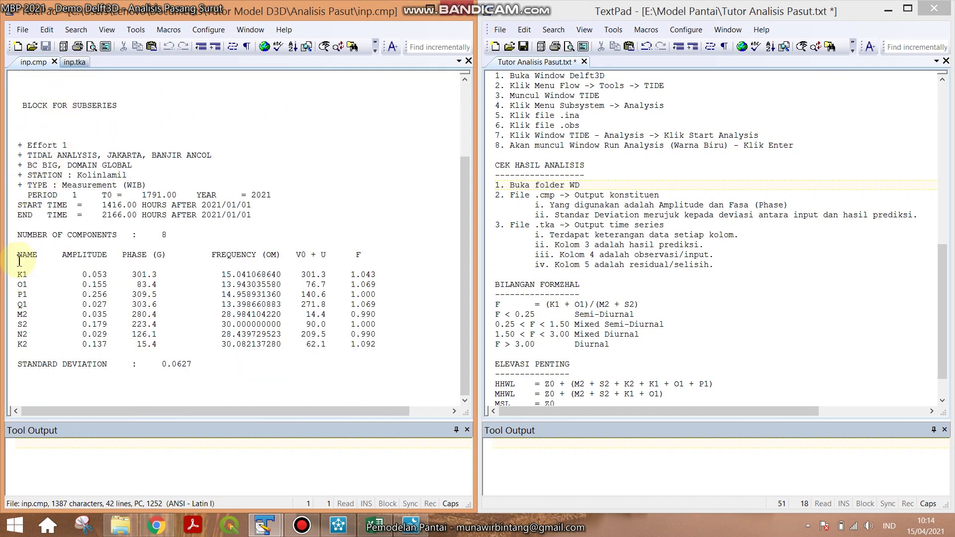
left_click(14, 256)
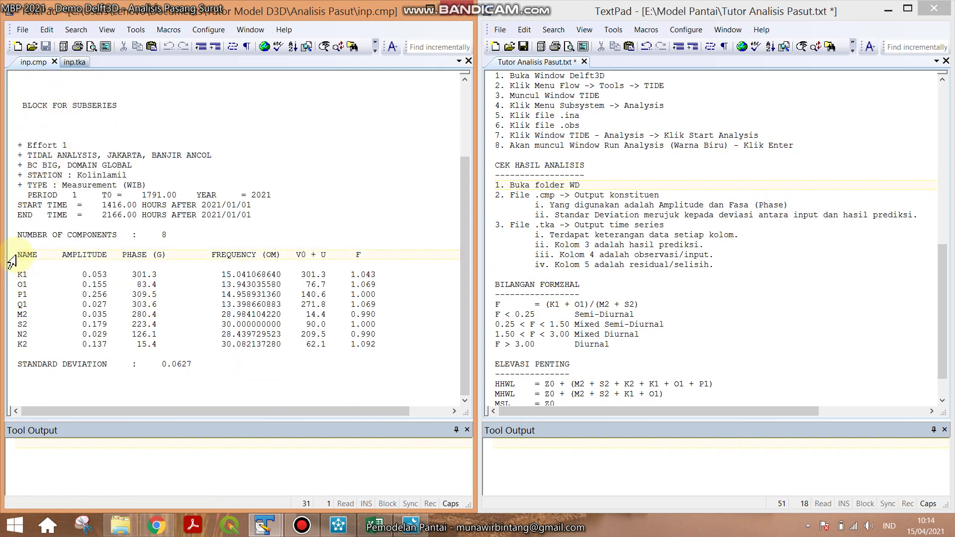
left_click_drag(11, 259, 388, 352)
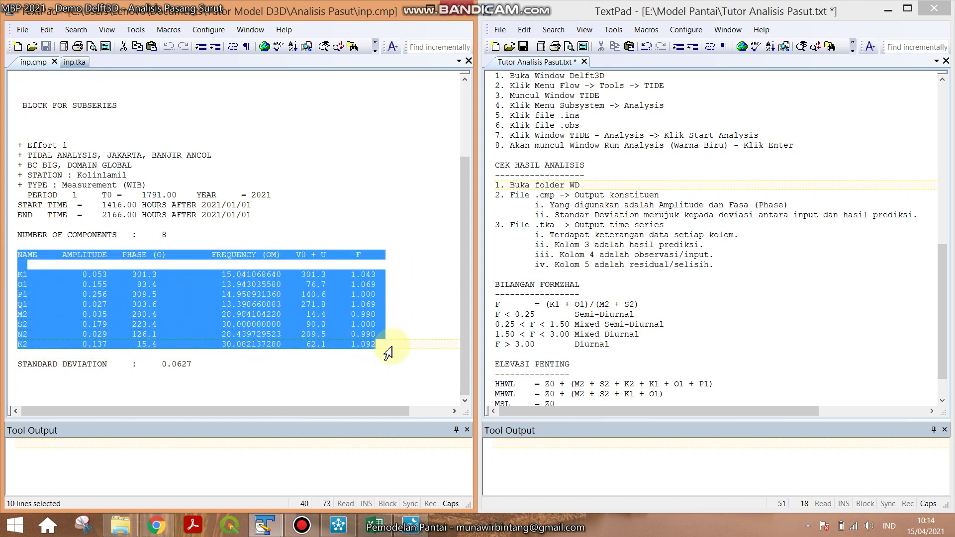
left_click(376, 525)
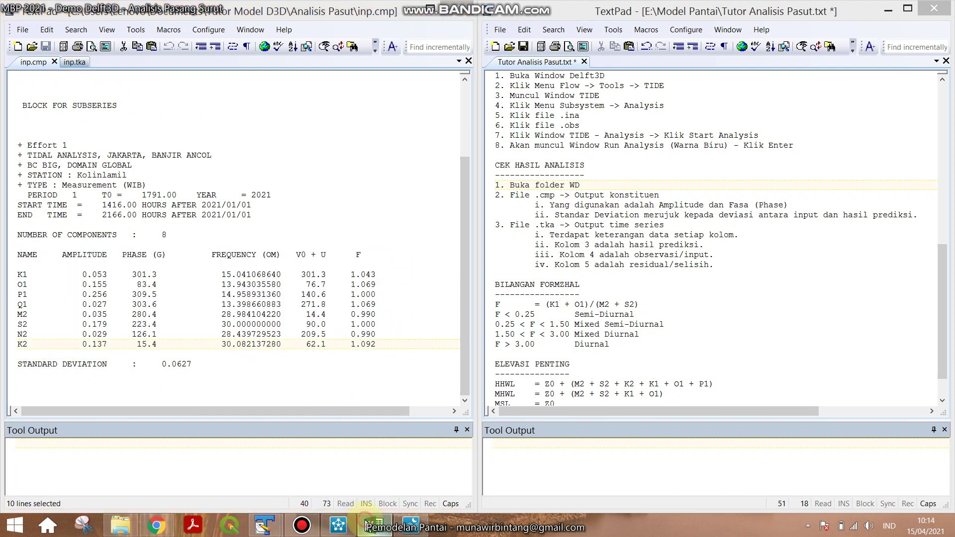
left_click(113, 492)
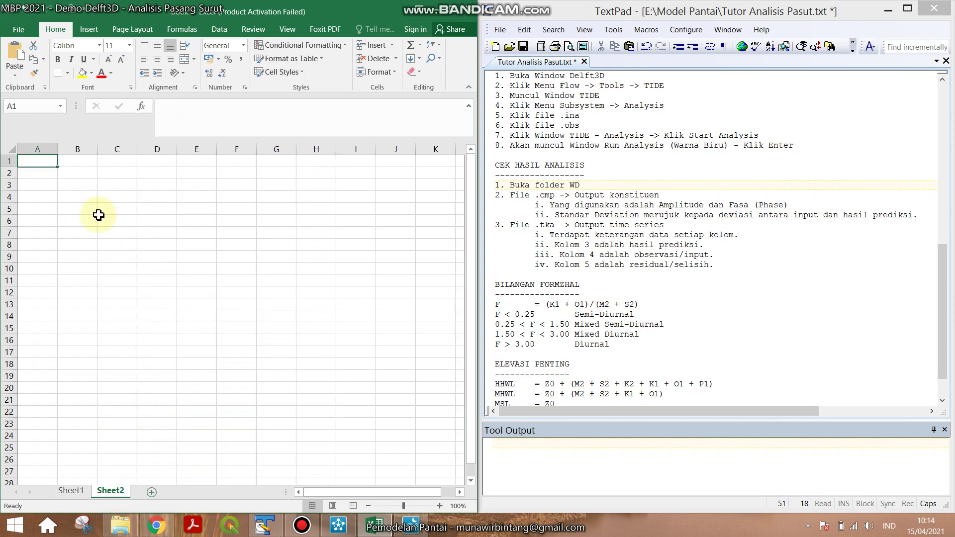
left_click(77, 173)
key("ctrl+v")
Step: Examine the pasted constituent names in B4:B11 and their amplitudes in C4:C11
left_click(128, 197)
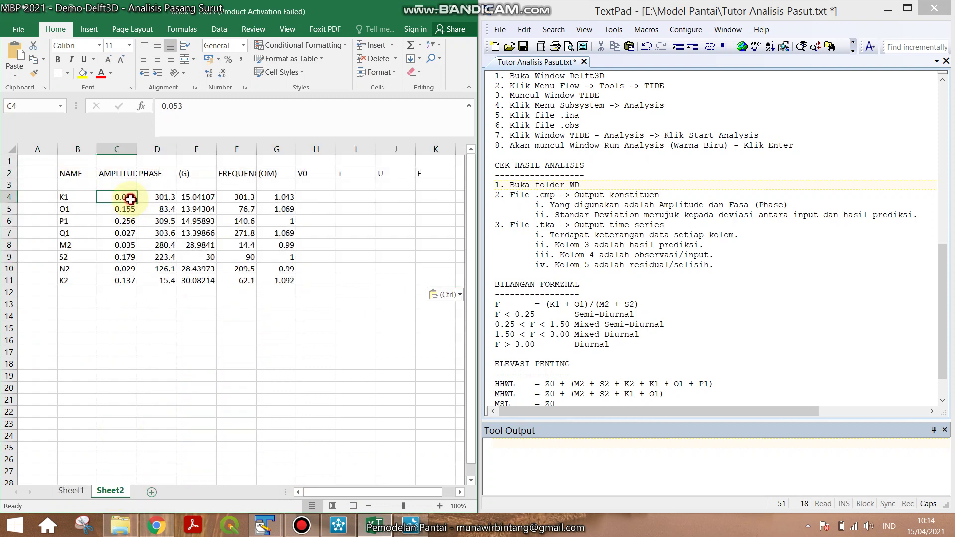
left_click_drag(82, 197, 83, 283)
left_click_drag(120, 201, 112, 280)
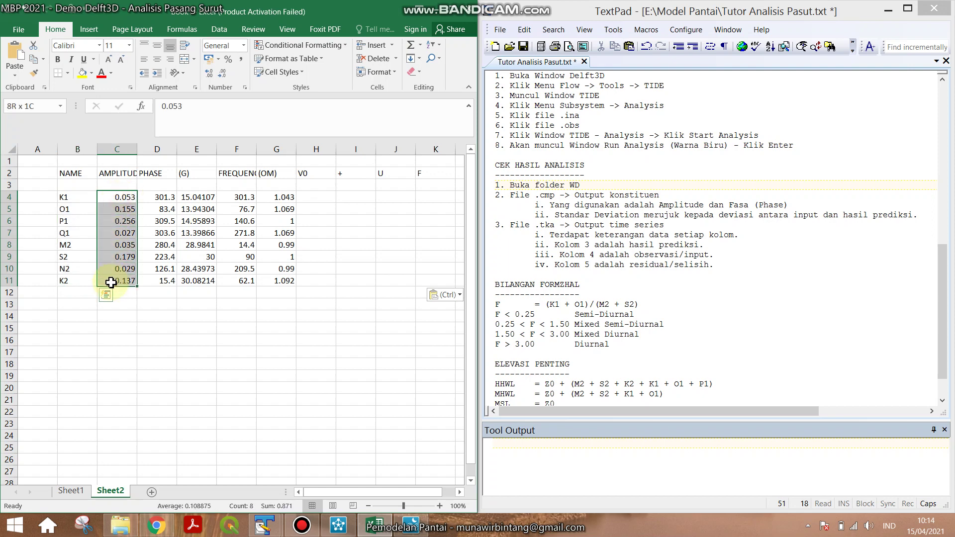
Step: Insert a blank column after PHASE in Sheet2 to separate the amplitude and phase values from the remaining constituent data
left_click_drag(153, 195, 147, 281)
left_click(201, 144)
left_click(371, 45)
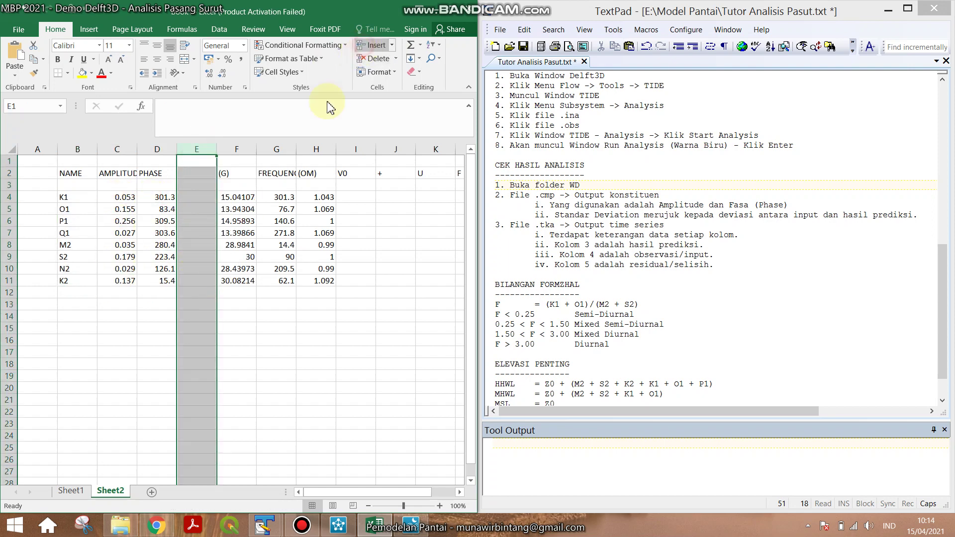
left_click_drag(241, 173, 320, 284)
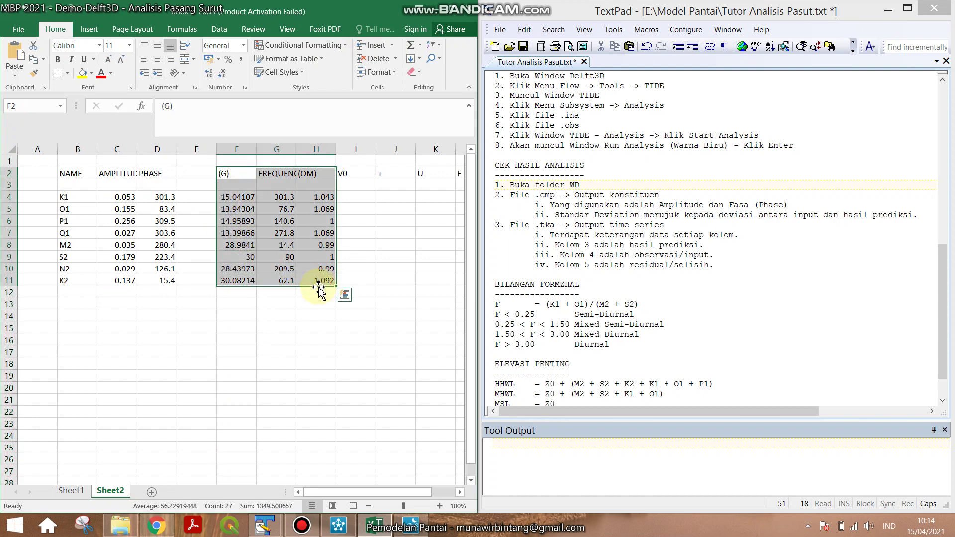
left_click(196, 316)
left_click(70, 491)
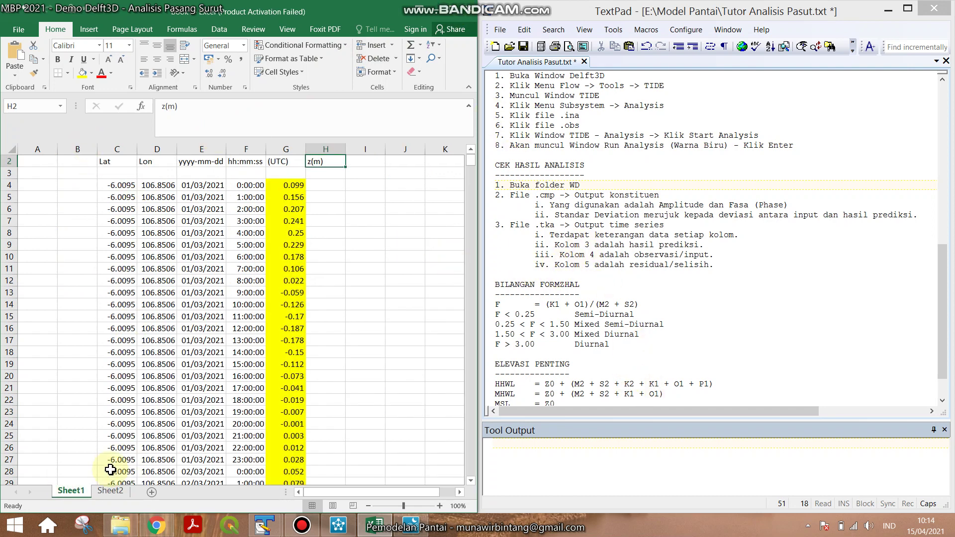
left_click(111, 492)
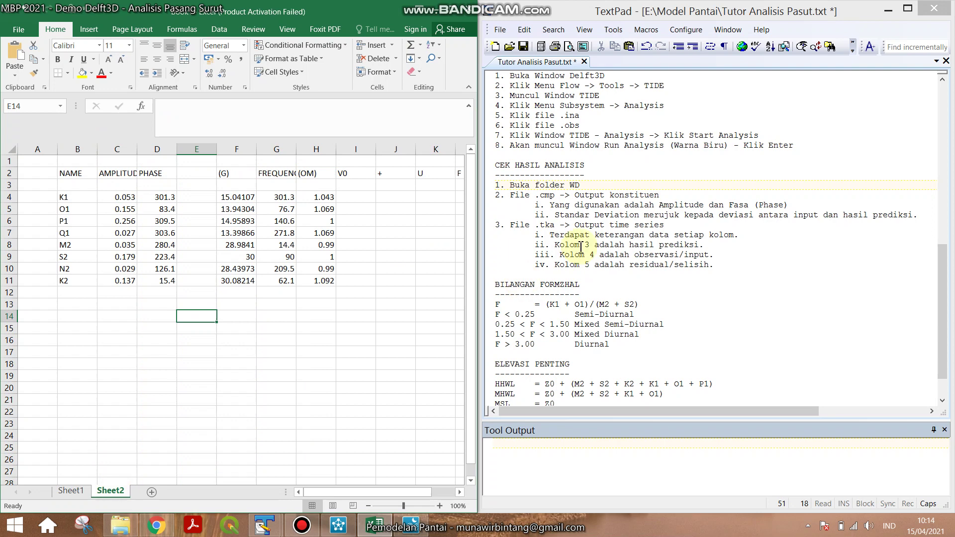
Step: Read the guide's note on Amplitude and Fasa (Phase), and examine the STANDARD DEVIATION value in TextPad's inp.cmp
double_click(697, 204)
double_click(729, 204)
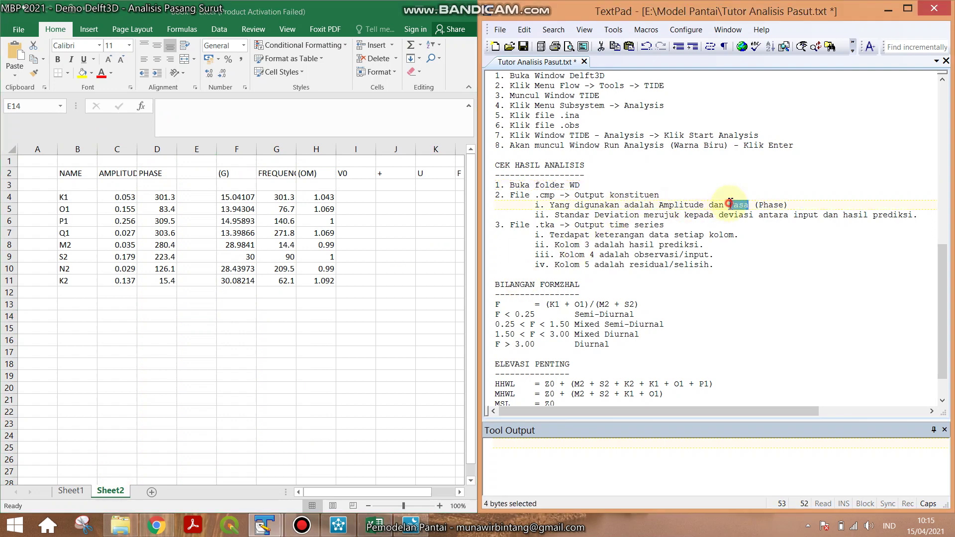
left_click(265, 525)
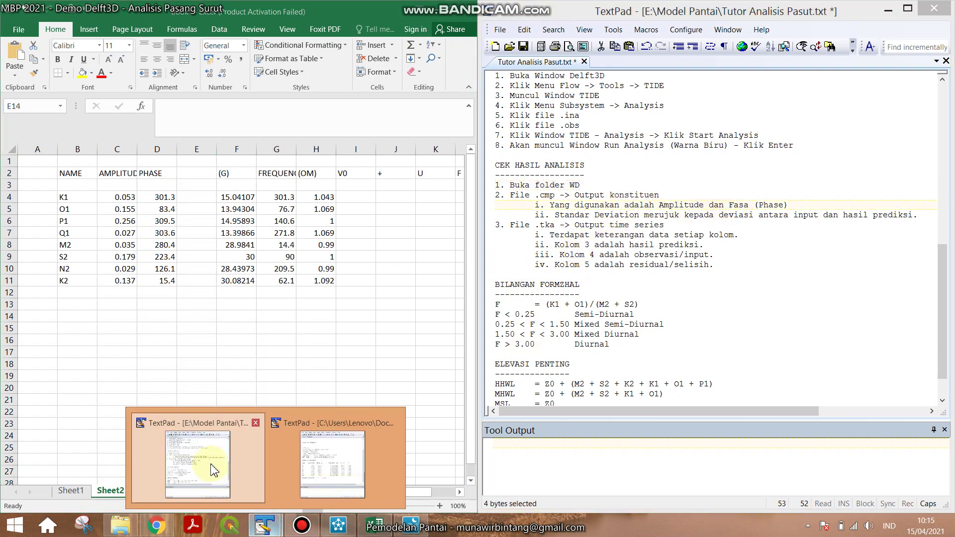
left_click(304, 460)
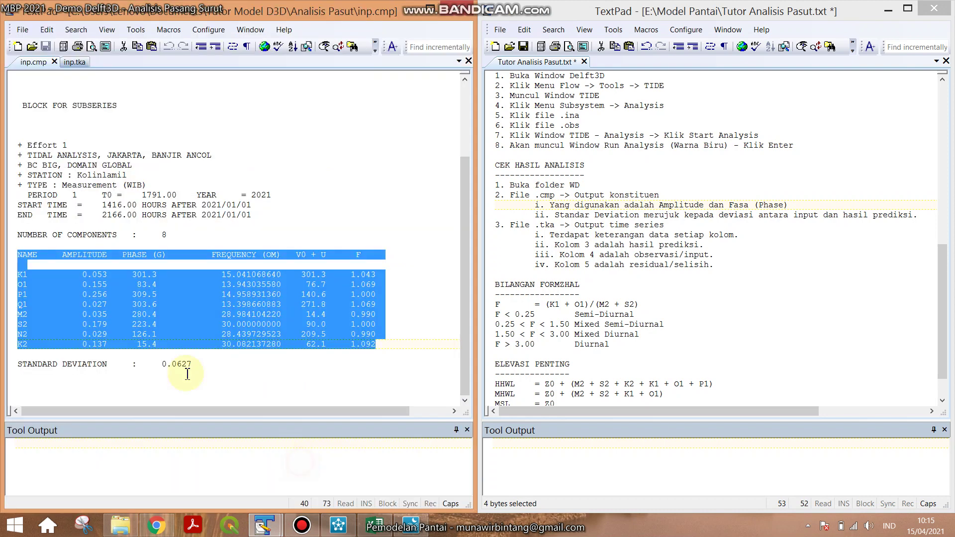
left_click(9, 370)
left_click_drag(162, 364, 197, 367)
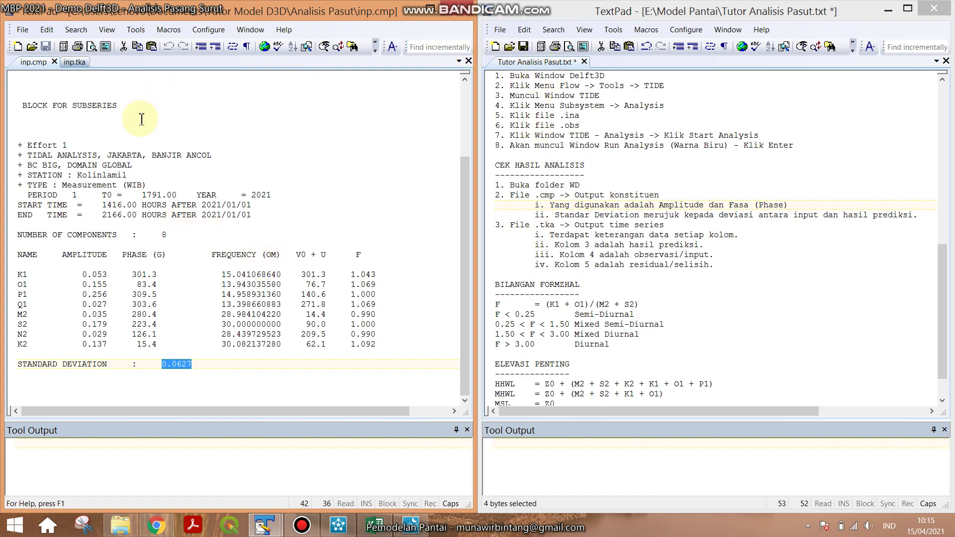
Step: Find the guide's .tka entry and examine the header and time-series data block of inp.tka
left_click(536, 223)
left_click_drag(536, 223, 552, 225)
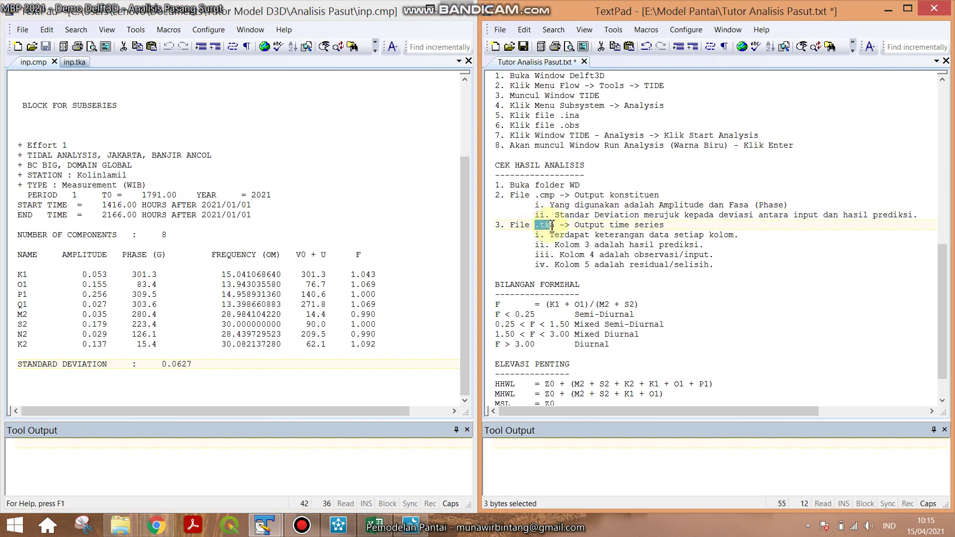
left_click(70, 64)
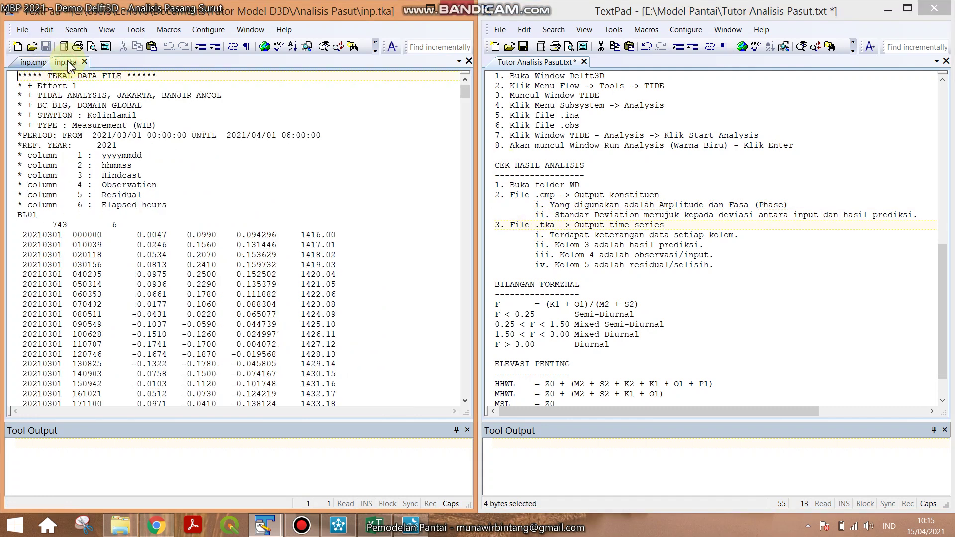
left_click(20, 235)
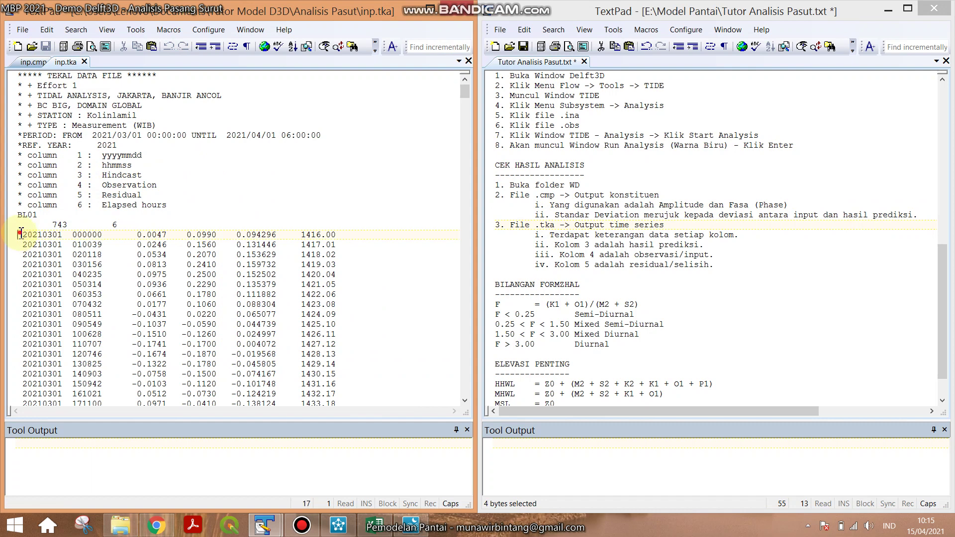
left_click_drag(21, 234, 379, 382)
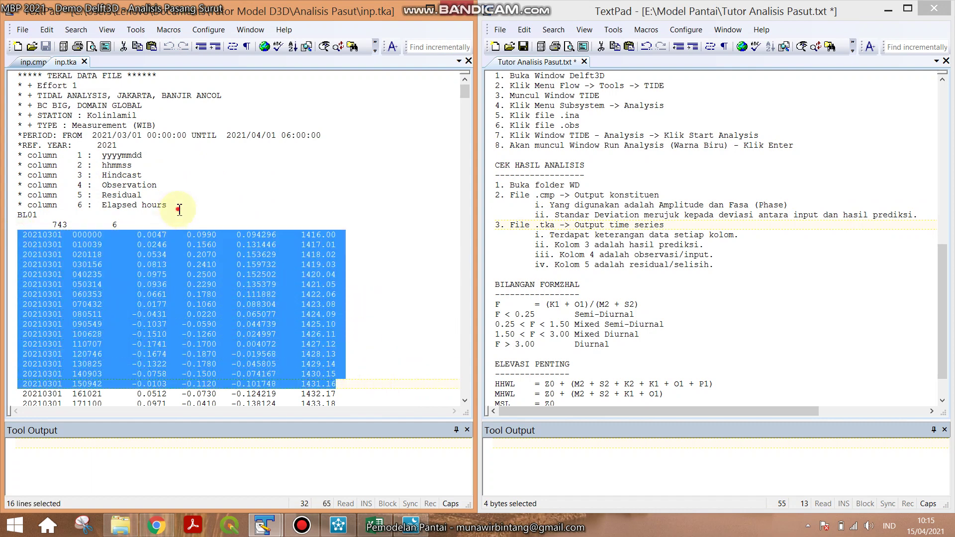
left_click_drag(179, 209, 17, 76)
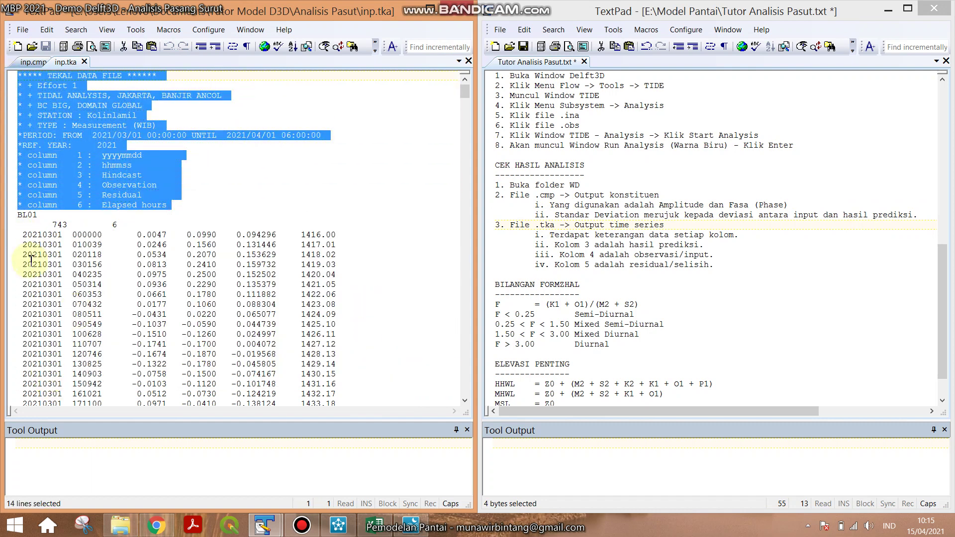
Step: Match the first five values of the first inp.tka data row to their column descriptions, from yyyymmdd through Residual
double_click(39, 236)
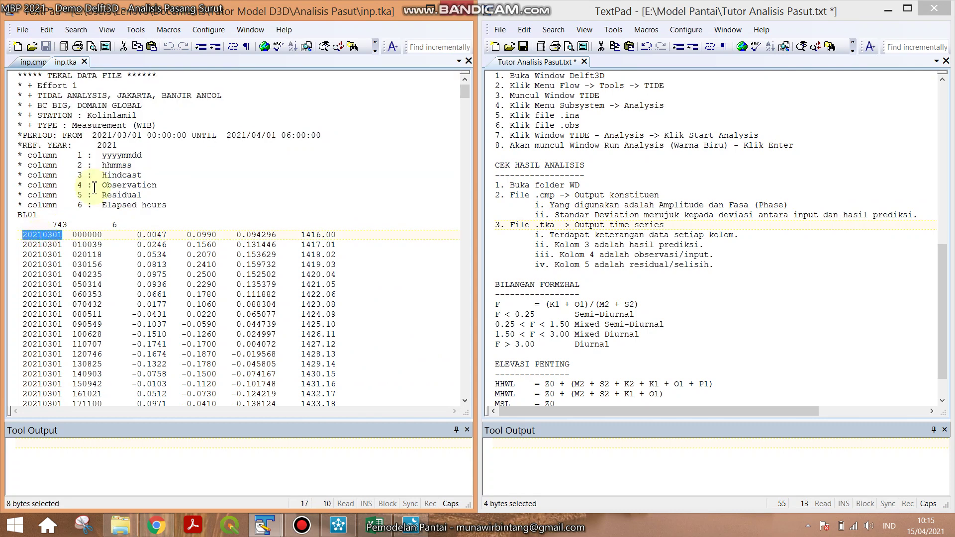
double_click(113, 156)
double_click(87, 235)
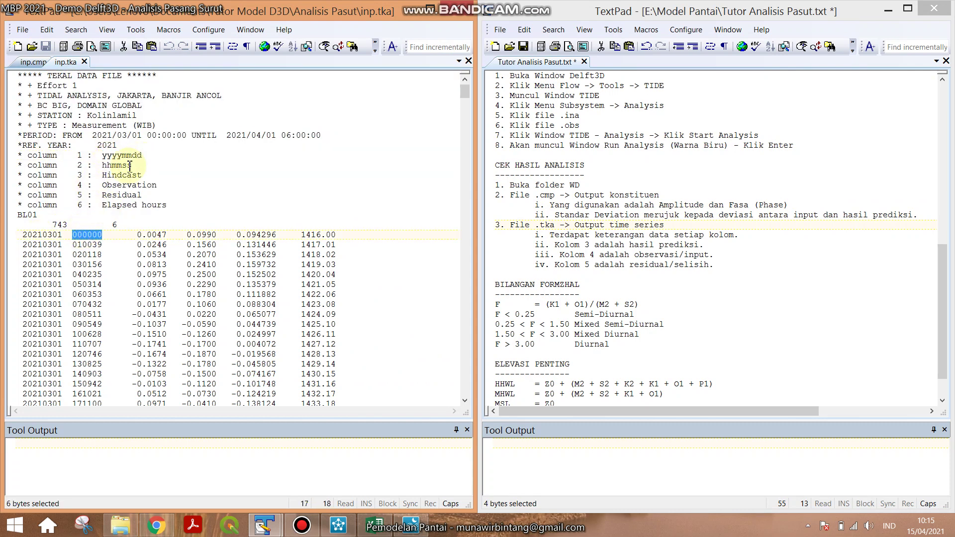
double_click(157, 234)
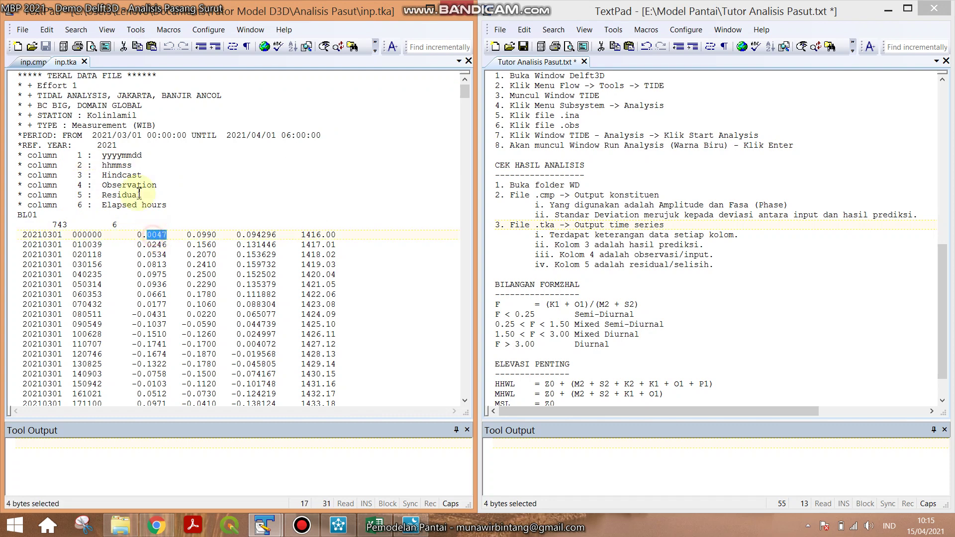
double_click(123, 176)
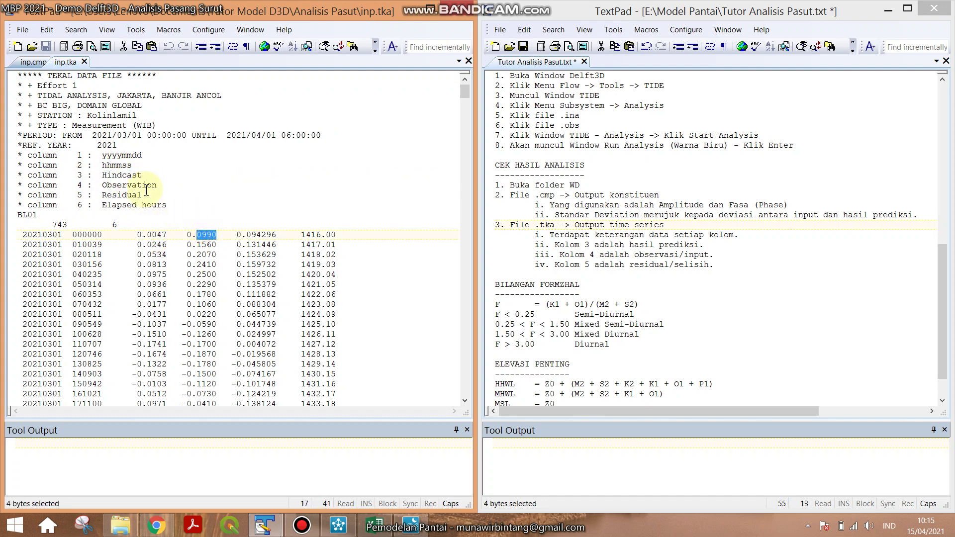
double_click(144, 186)
double_click(255, 235)
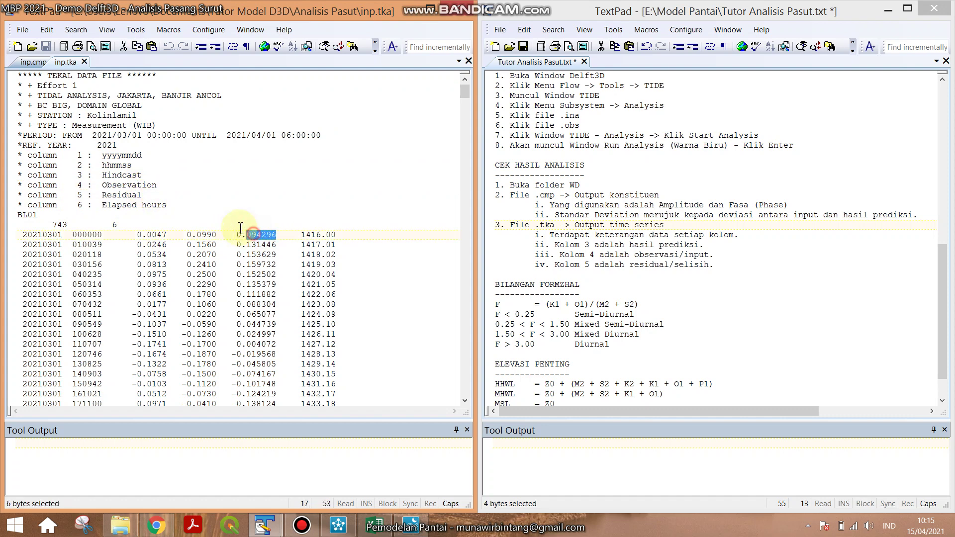
left_click(126, 196)
double_click(125, 196)
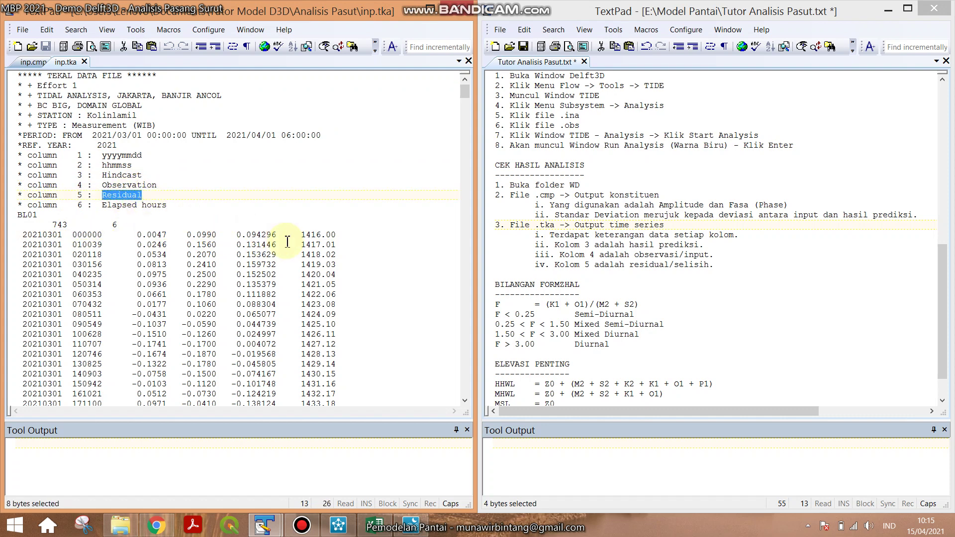
Step: Identify the Elapsed hours column in inp.tka and compare its values with the hhmmss time column
left_click(312, 237)
double_click(312, 237)
left_click(156, 206)
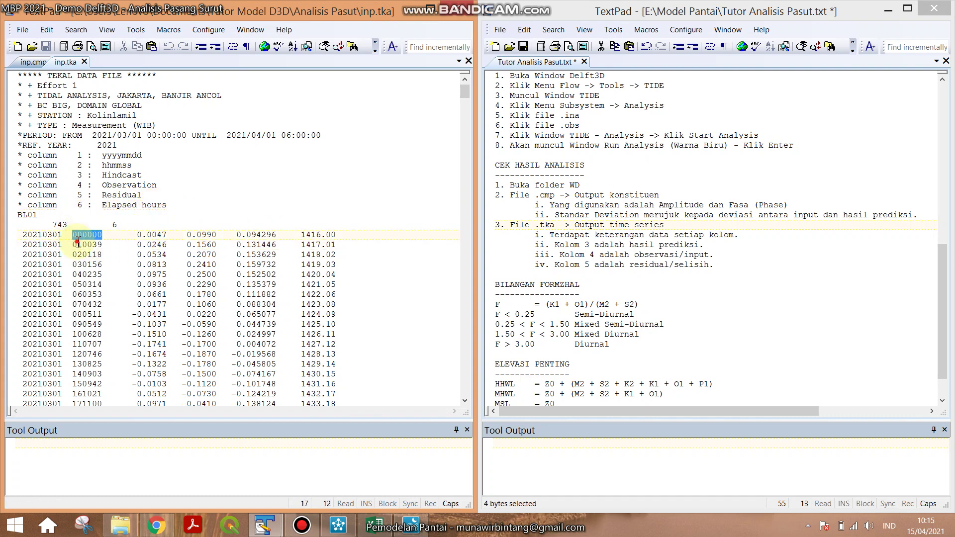
left_click_drag(73, 234, 101, 277)
left_click(101, 276)
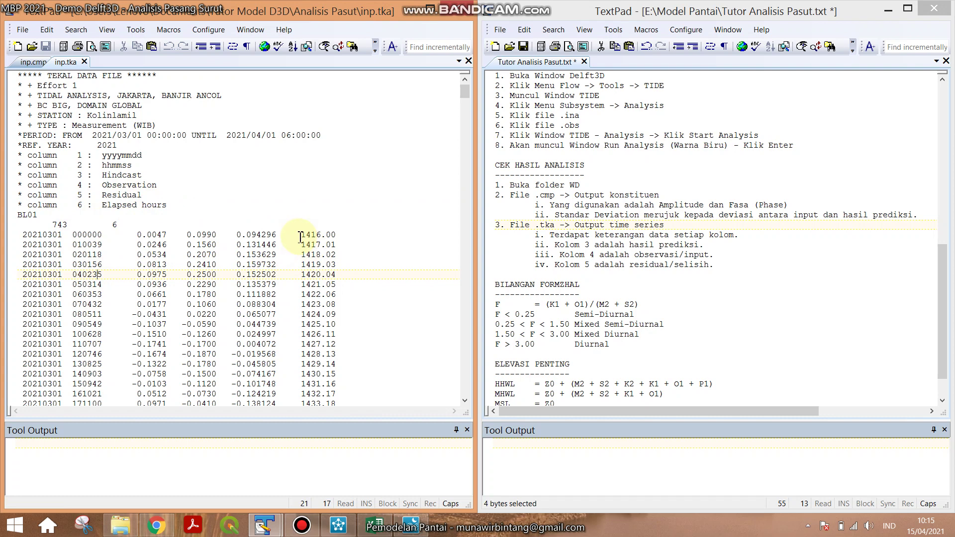
left_click_drag(301, 235, 340, 308)
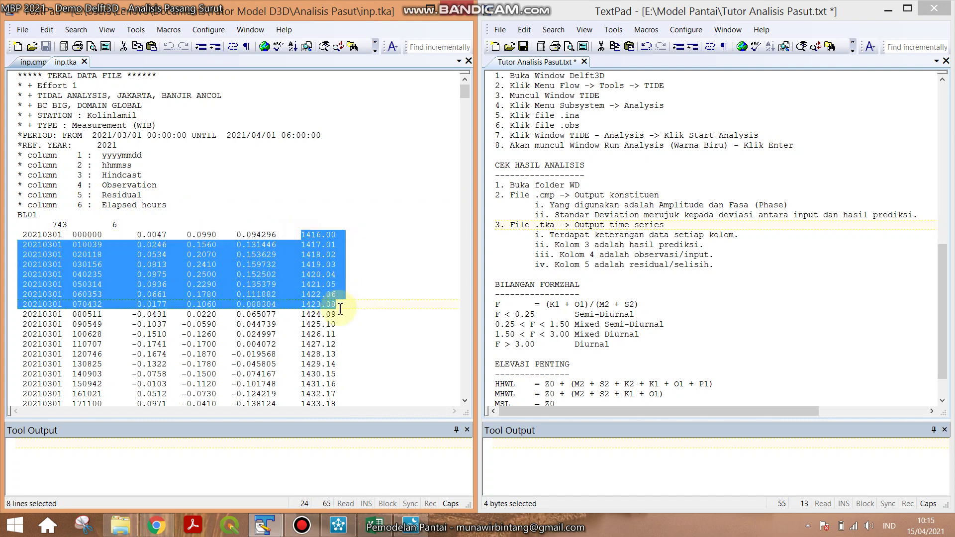
left_click(129, 234)
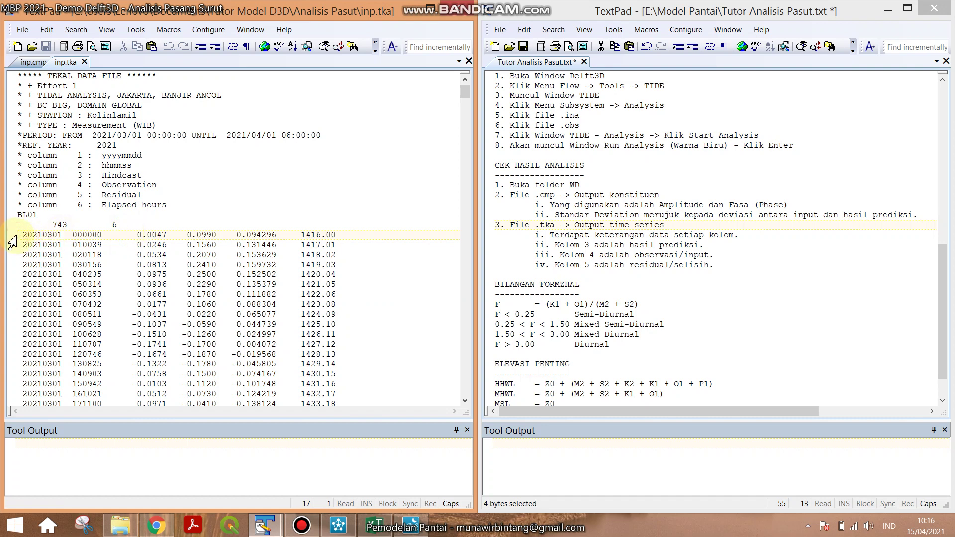
key("ctrl+End")
left_click_drag(464, 390, 464, 95)
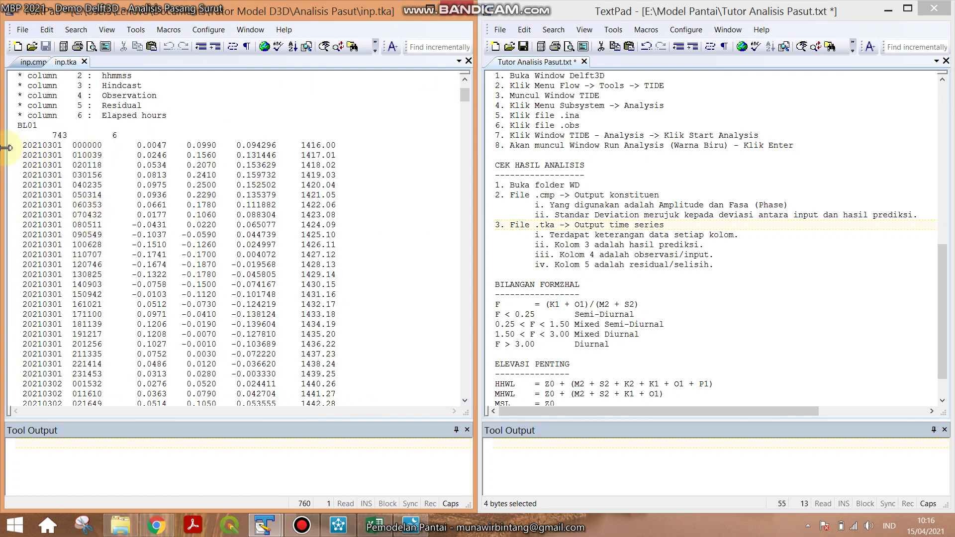
left_click_drag(13, 146, 363, 521)
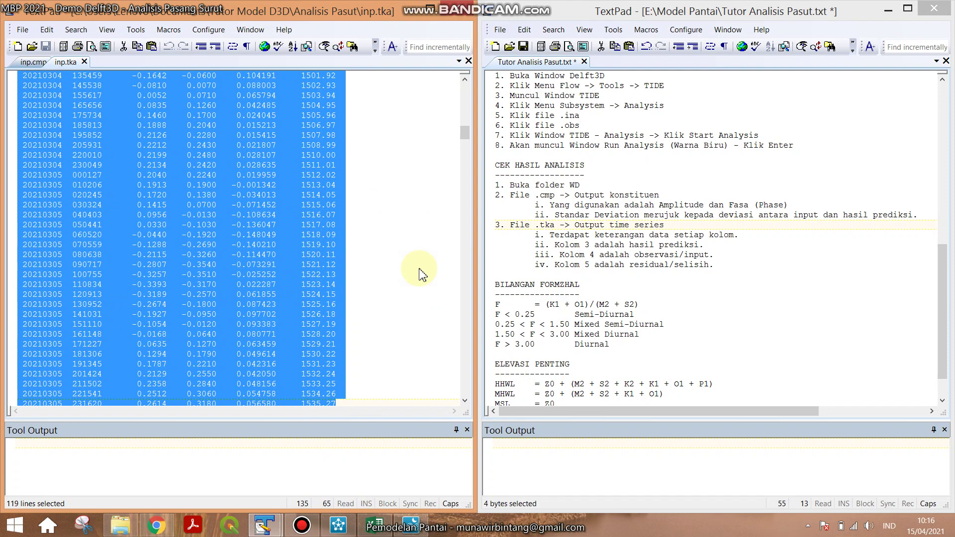
left_click(466, 152)
left_click_drag(467, 253, 433, 386)
left_click(414, 386, "shift")
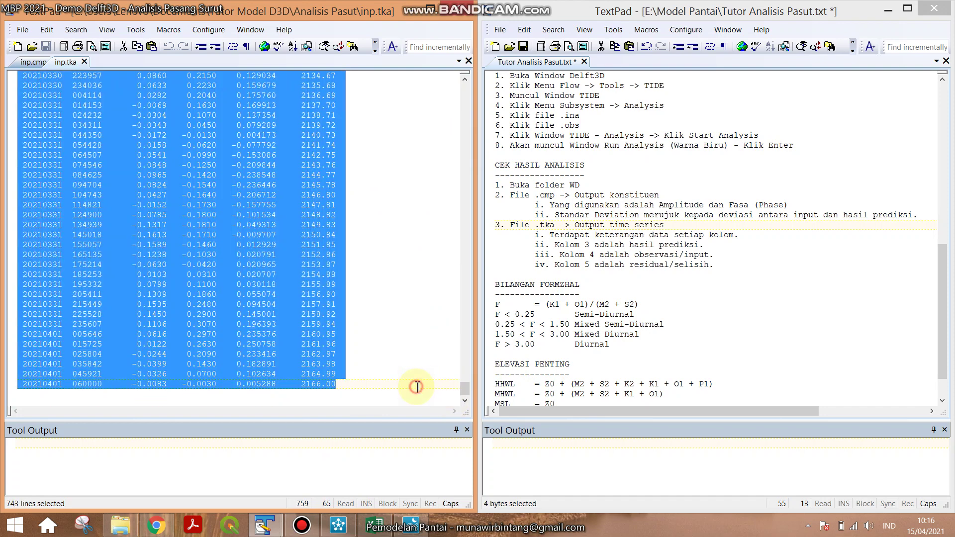
right_click(137, 260)
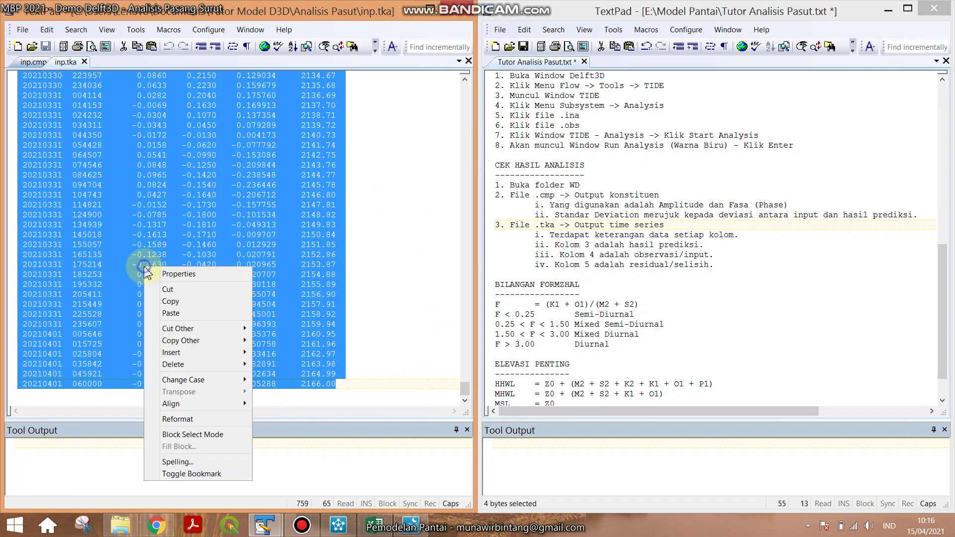
left_click(169, 302)
Step: Add a new sheet to the Excel workbook and paste the copied time series starting at B2
left_click(374, 524)
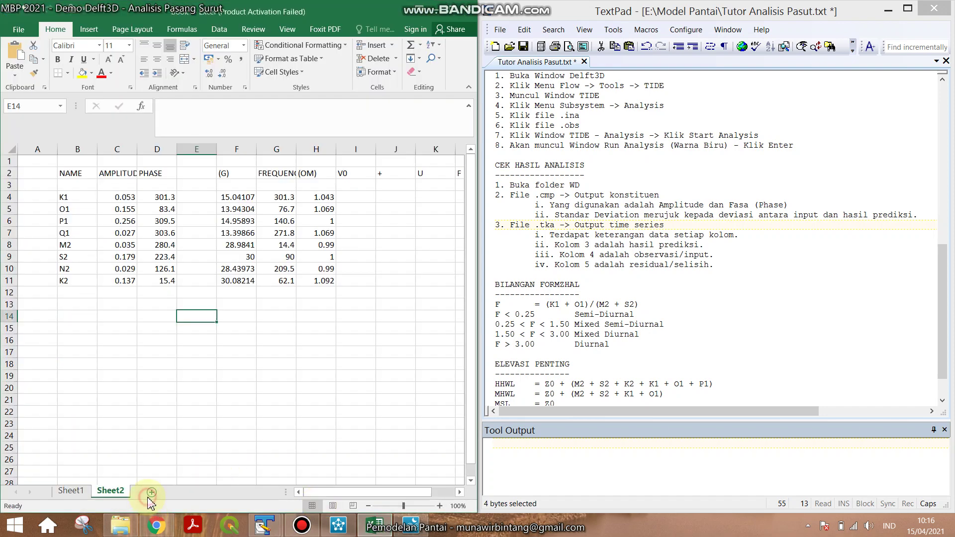
left_click(151, 492)
left_click(77, 172)
right_click(79, 172)
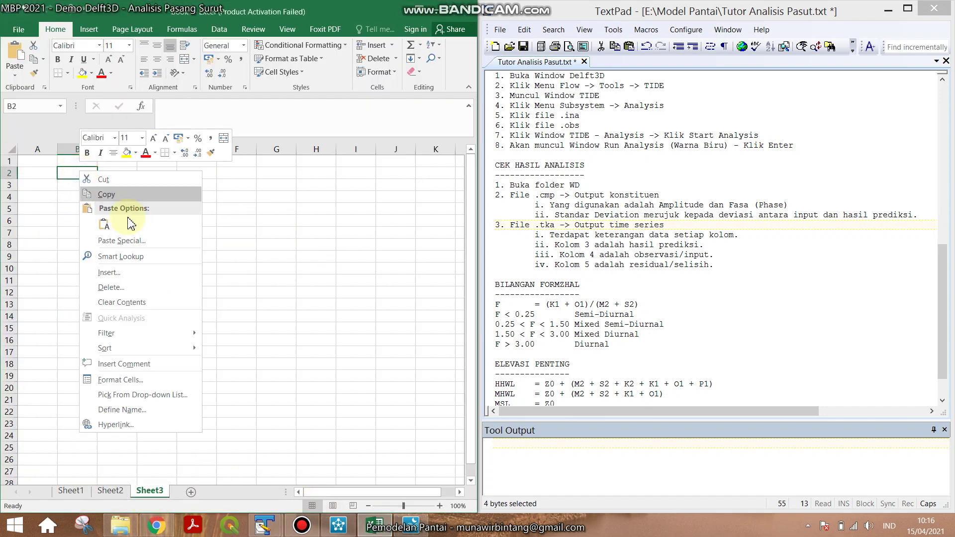
left_click(104, 224)
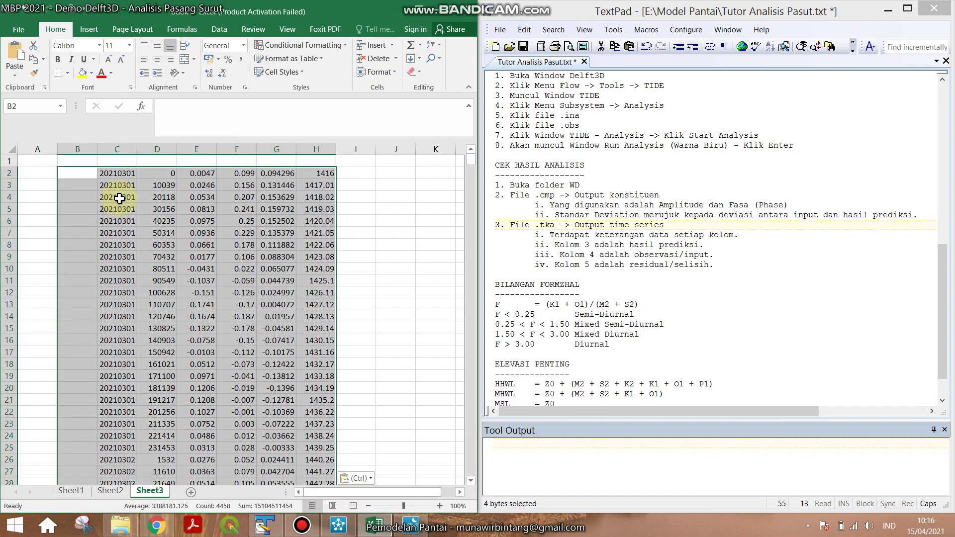
left_click(124, 159)
left_click(156, 161)
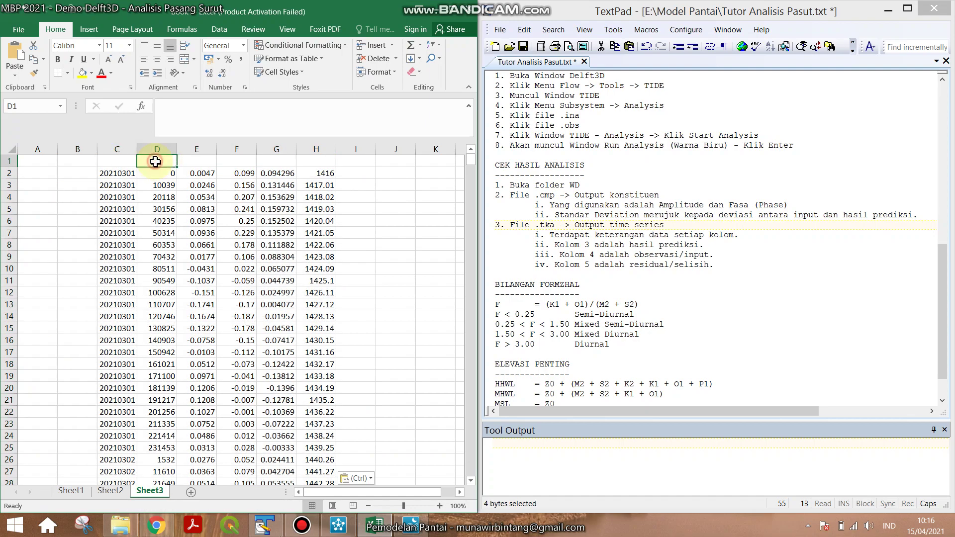